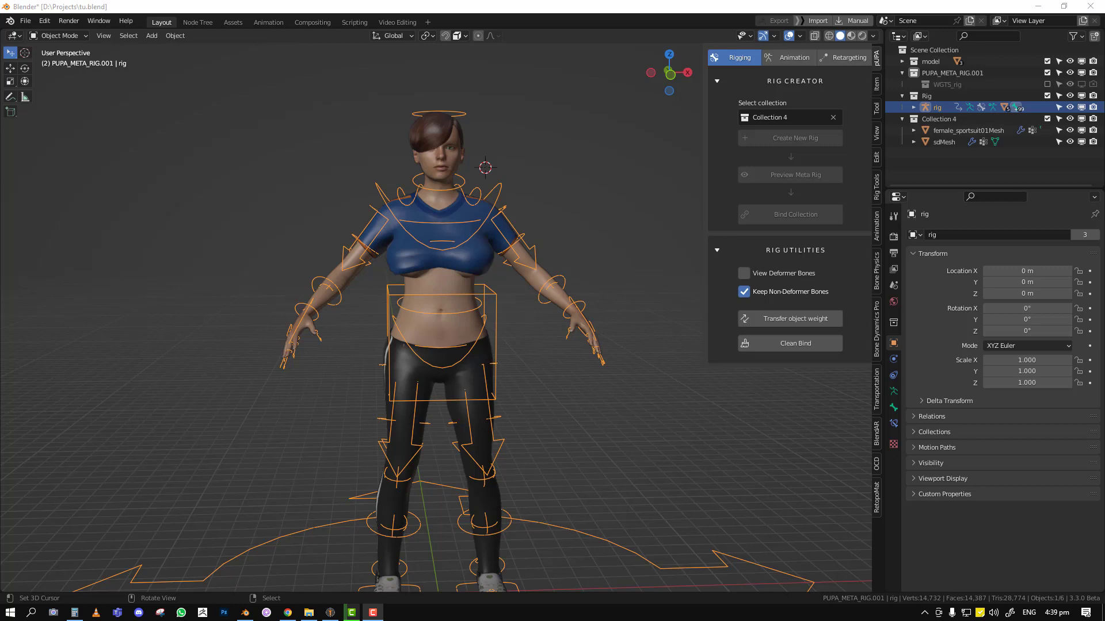
{"action": "middle_click_drag", "start_coordinate": [587, 173], "coordinate": [515, 167]}
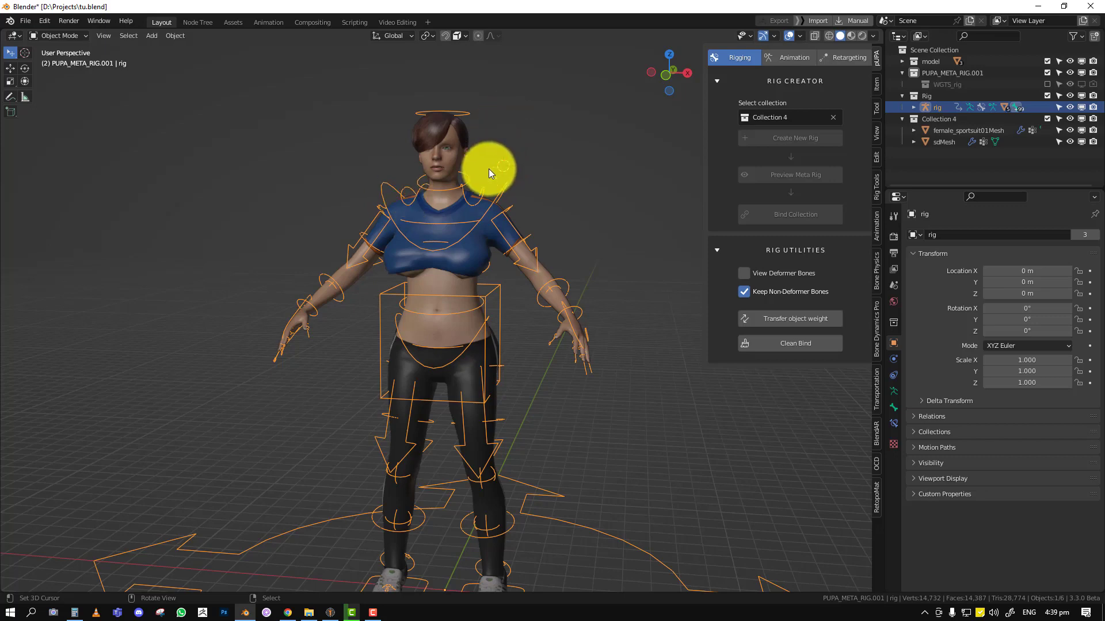
{"action": "middle_click_drag", "start_coordinate": [488, 169], "coordinate": [581, 146]}
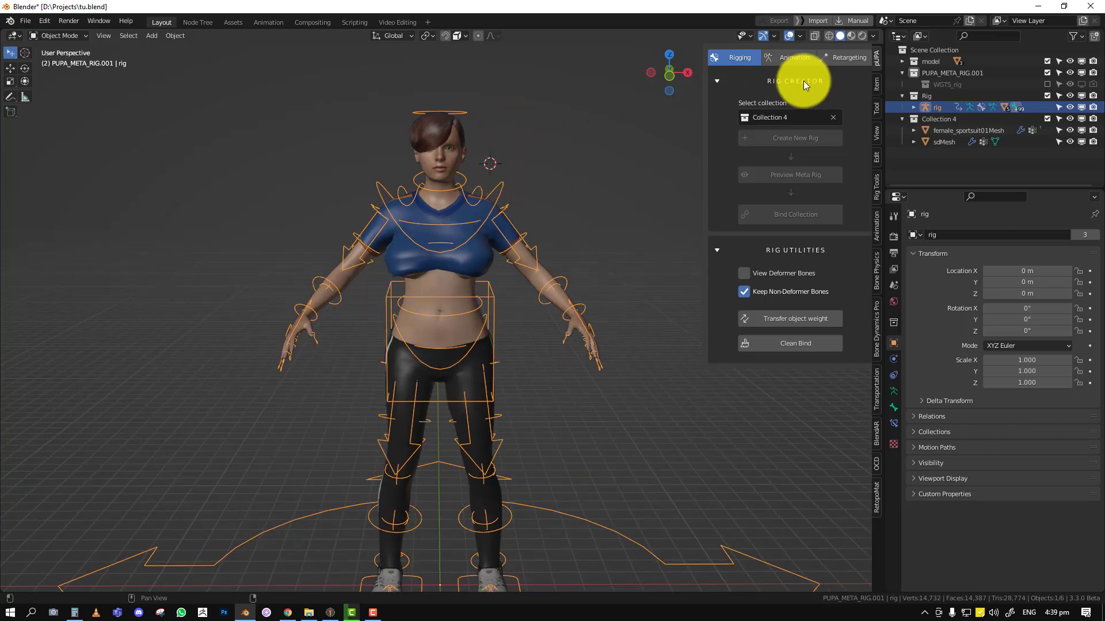
{"action": "left_click", "coordinate": [794, 59]}
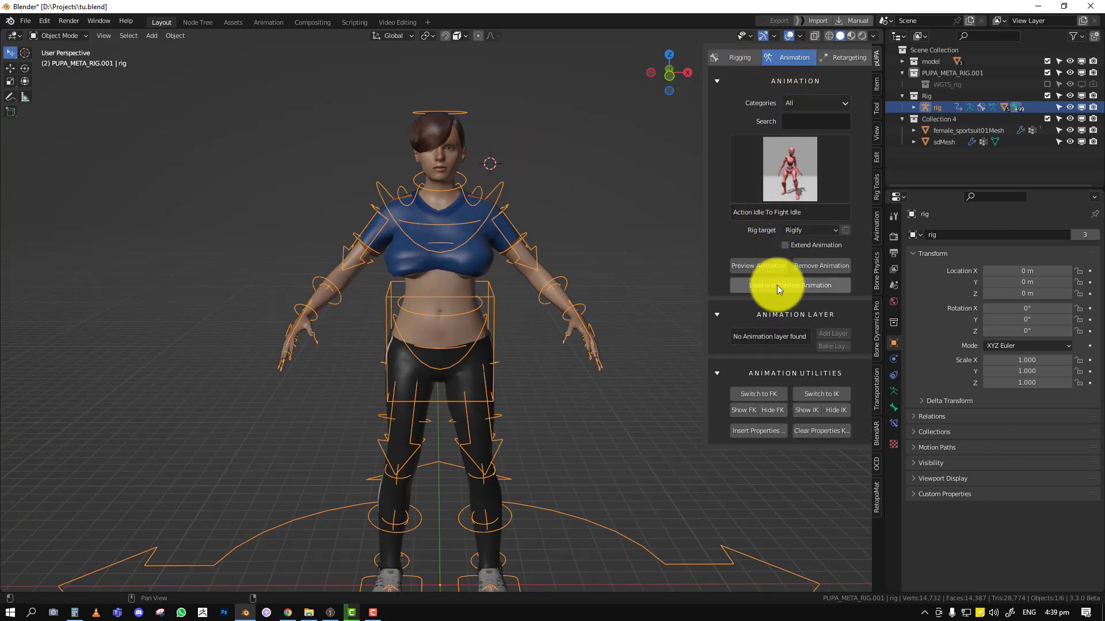
{"action": "left_click", "coordinate": [740, 59]}
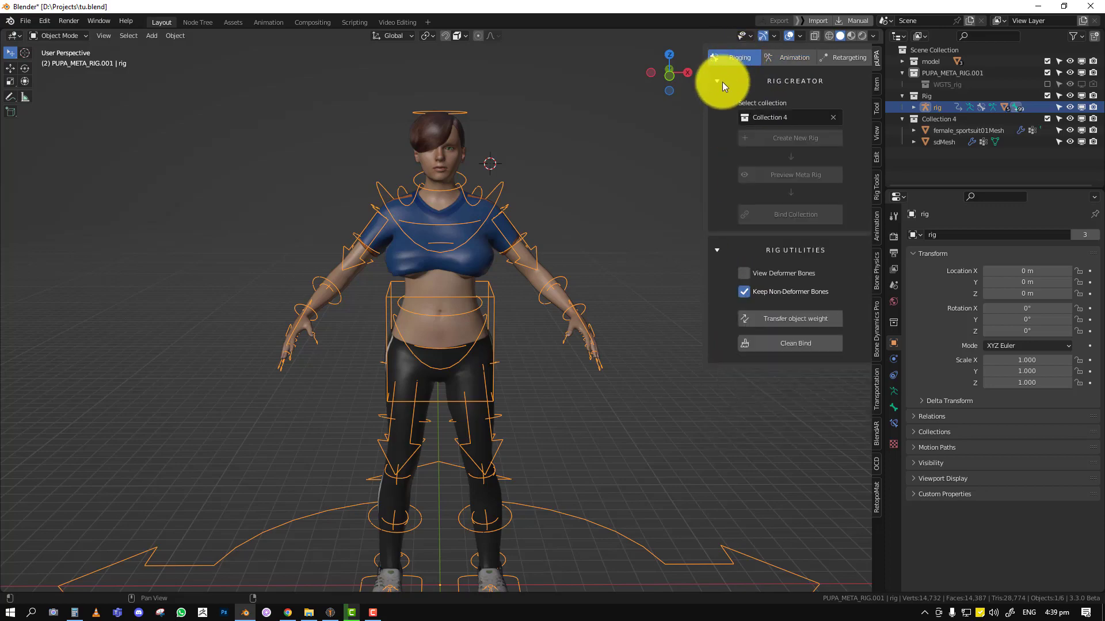
{"action": "key", "text": "KP_1"}
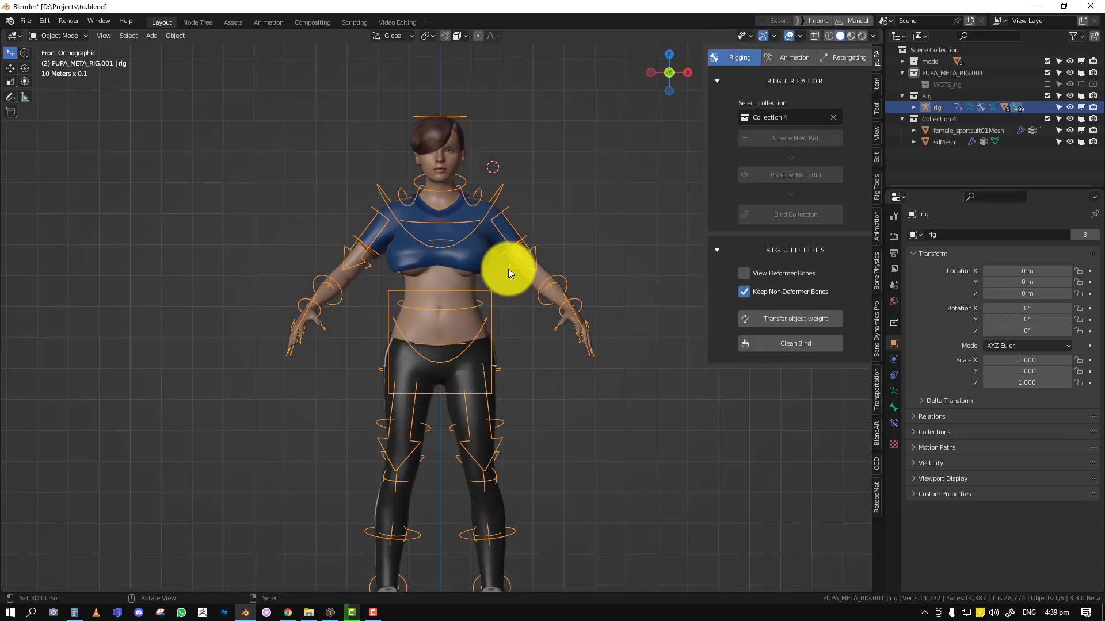
{"action": "middle_click_drag", "start_coordinate": [506, 268], "coordinate": [530, 302]}
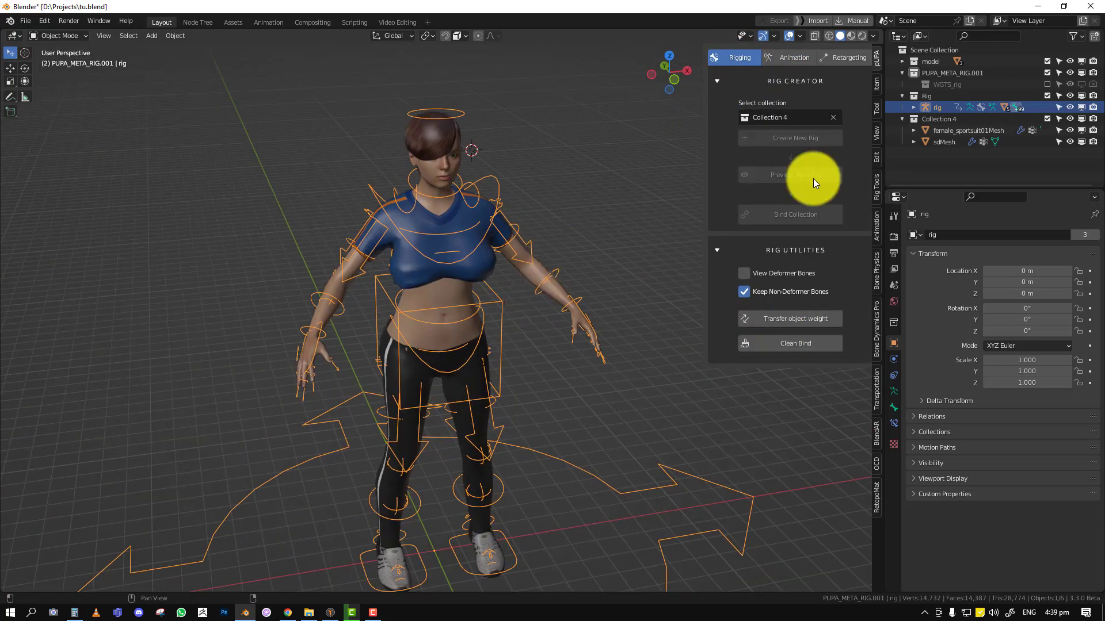
{"action": "key", "text": "KP_1"}
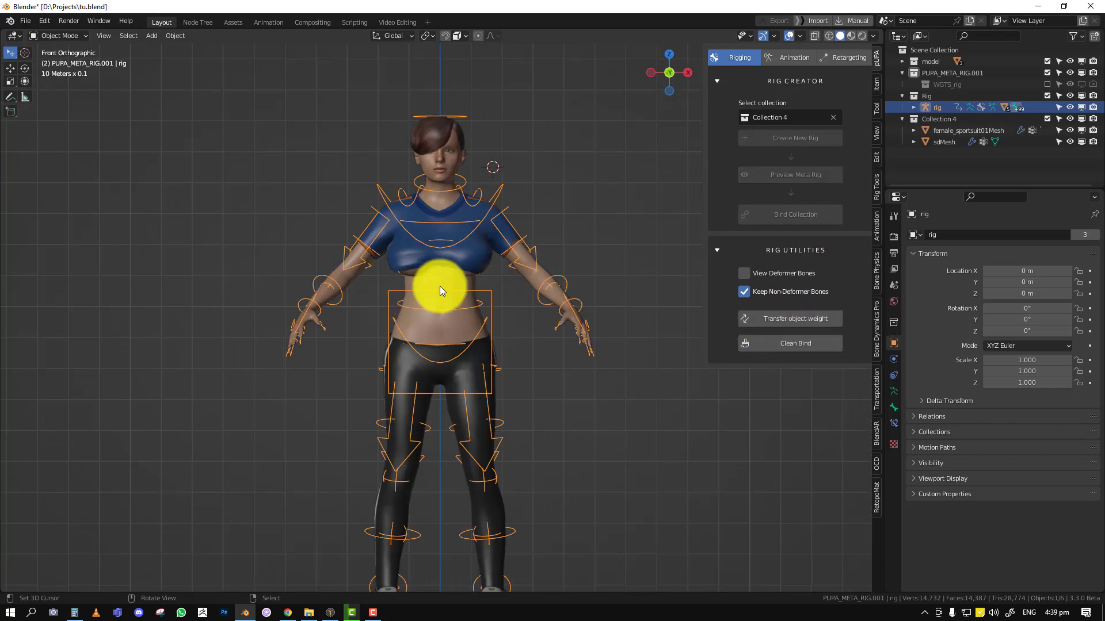
{"action": "key", "text": "alt+a"}
{"action": "middle_click_drag", "start_coordinate": [457, 274], "coordinate": [482, 262]}
{"action": "left_click", "coordinate": [475, 259]}
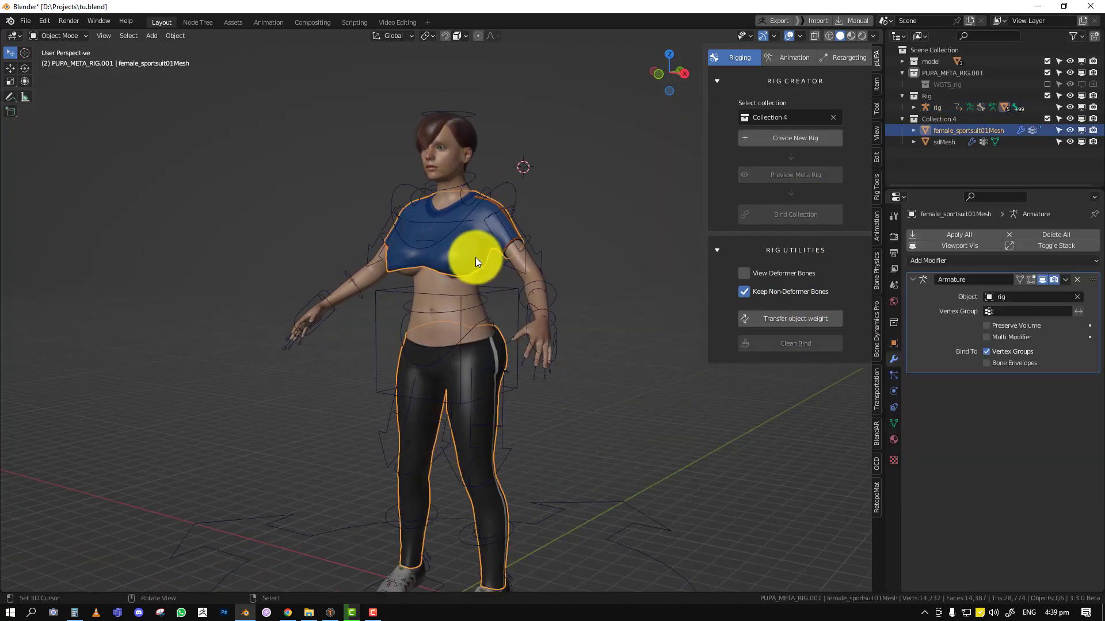
{"action": "middle_click_drag", "start_coordinate": [420, 296], "coordinate": [465, 223]}
{"action": "scroll", "coordinate": [458, 303], "scroll_direction": "up", "scroll_amount": 3}
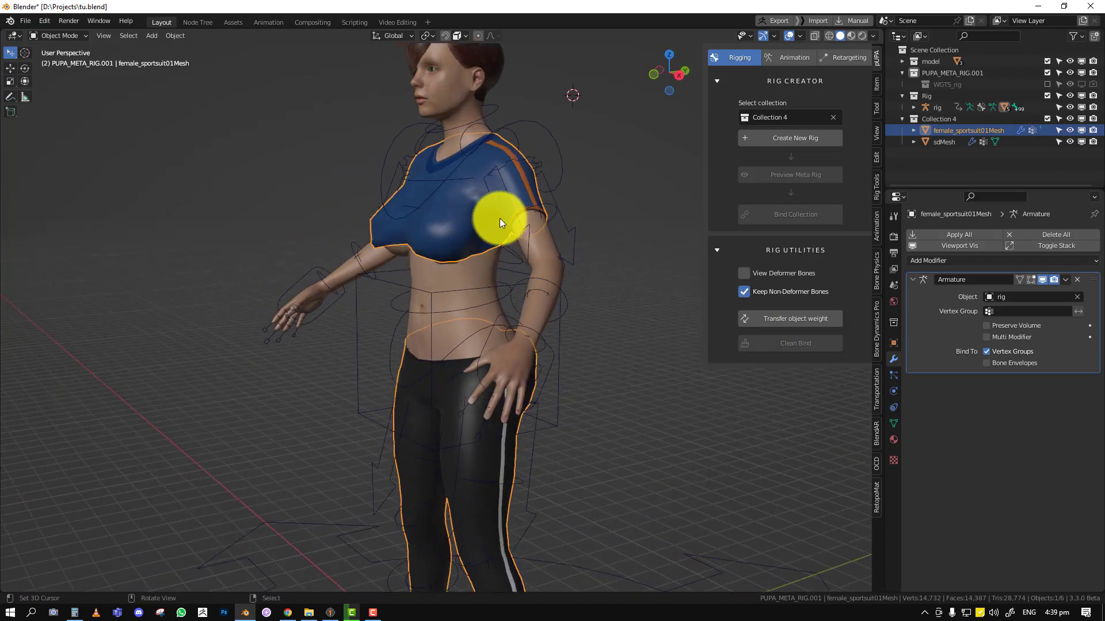
{"action": "key", "text": "g"}
{"action": "right_click", "coordinate": [489, 235]}
Step: Add a UV sphere at a 3D cursor placed on the character's navel and enlarge it to roughly waist width
{"action": "key", "text": "KP_1"}
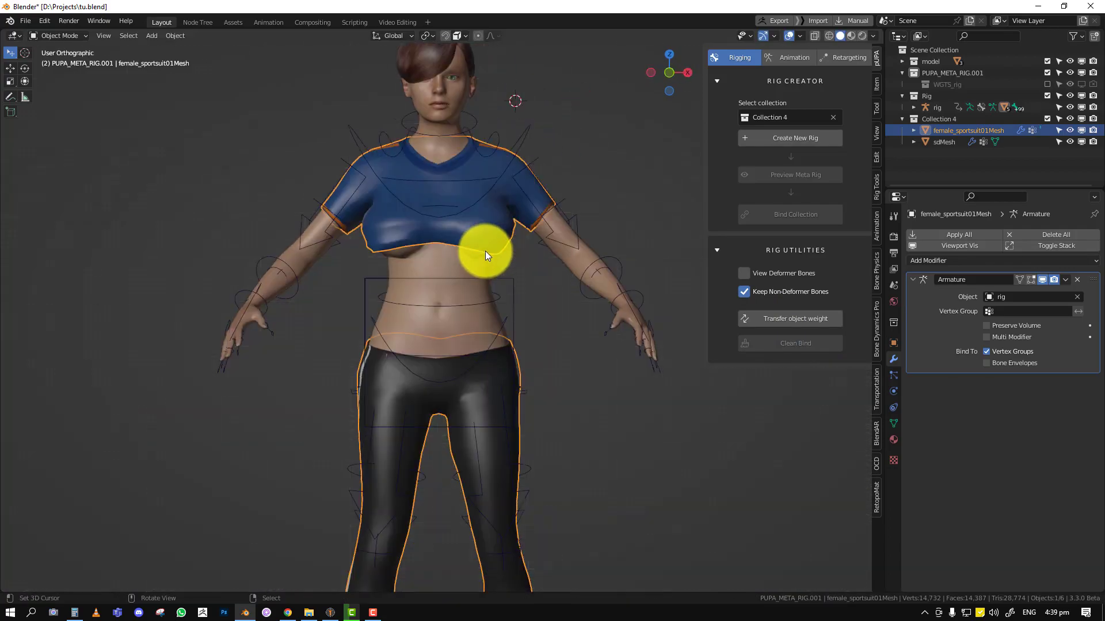
{"action": "left_click", "coordinate": [424, 298]}
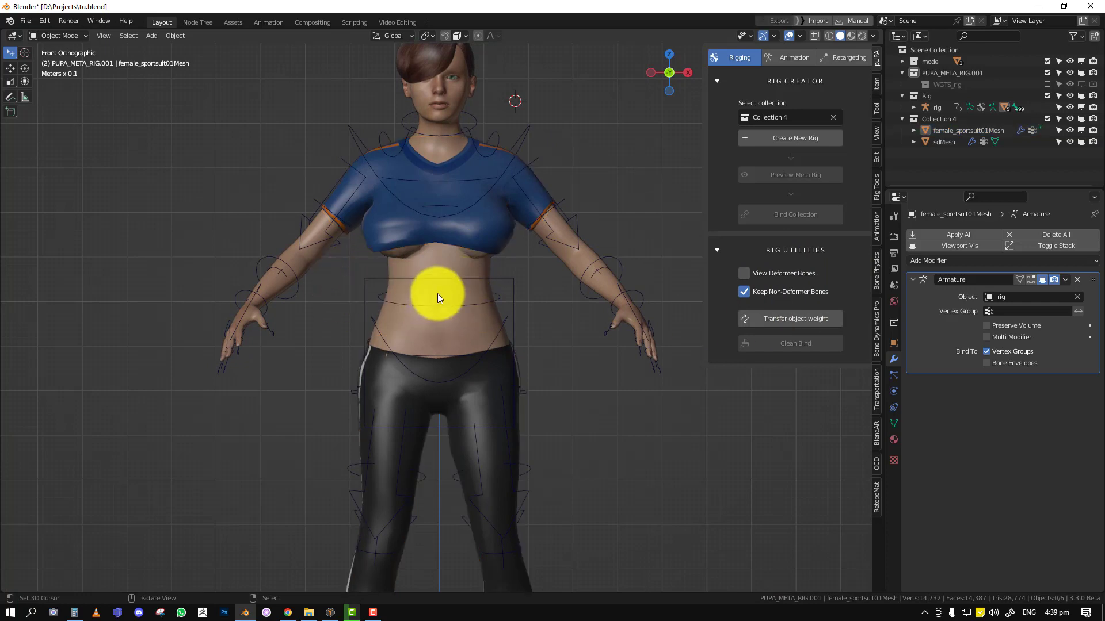
{"action": "left_click", "coordinate": [440, 294]}
{"action": "key", "text": "shift+a"}
{"action": "mouse_move", "coordinate": [592, 99]}
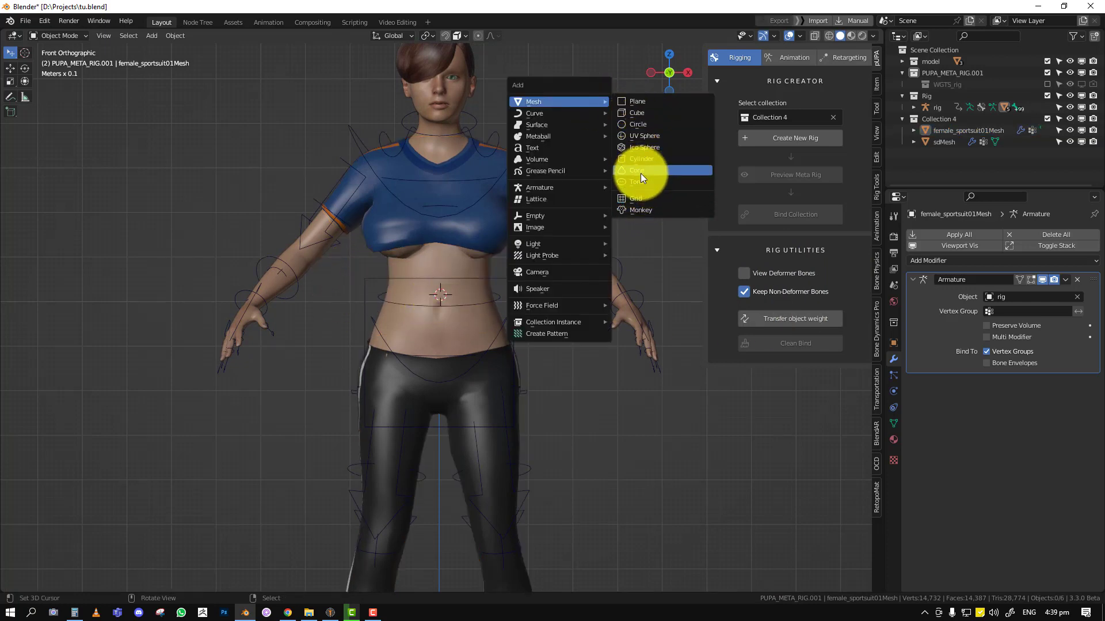
{"action": "left_click", "coordinate": [637, 134]}
{"action": "key", "text": "s"}
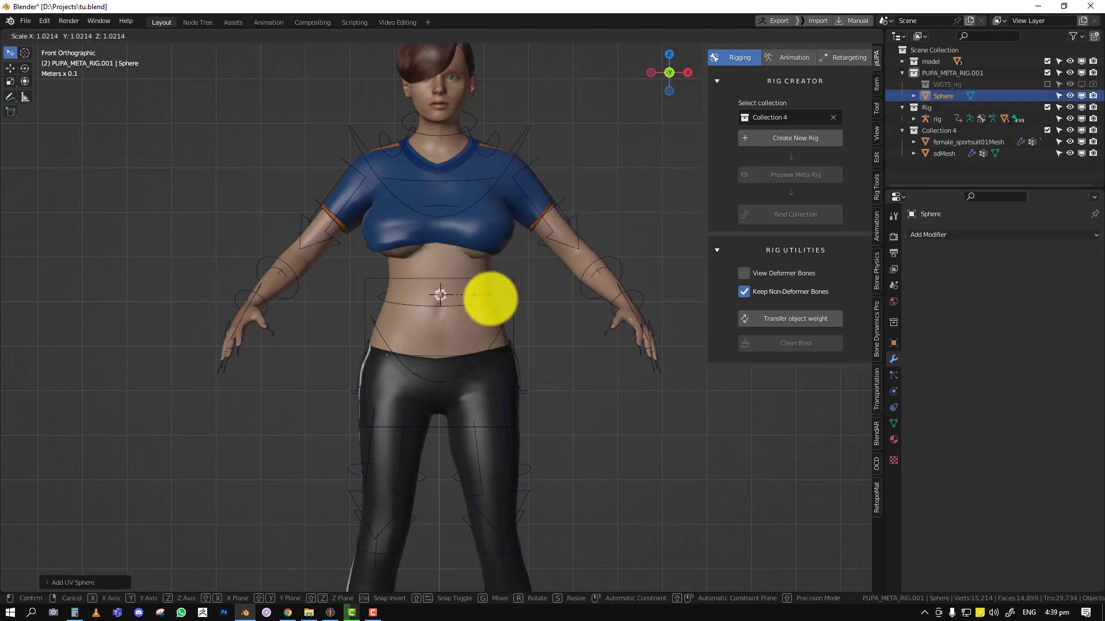
{"action": "left_click", "coordinate": [74, 316]}
Step: Move the sphere out of the torso to behind the character's upper back
{"action": "middle_click_drag", "start_coordinate": [439, 291], "coordinate": [372, 300]}
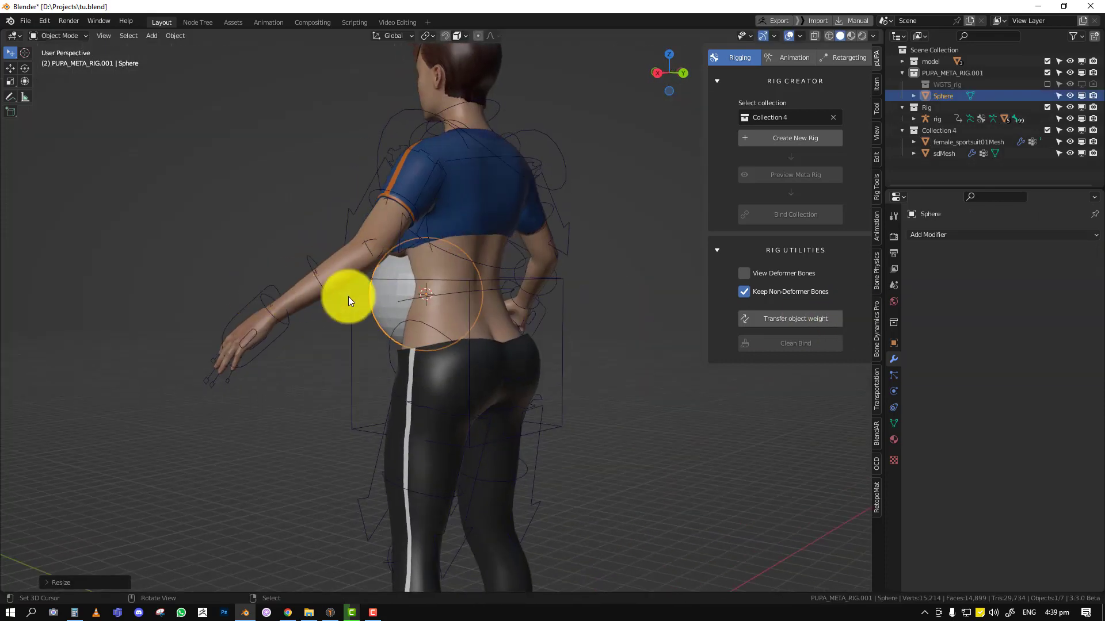
{"action": "key", "text": "KP_3"}
{"action": "key", "text": "g"}
{"action": "left_click", "coordinate": [473, 209]}
{"action": "middle_click_drag", "start_coordinate": [473, 210], "coordinate": [544, 190]}
Step: Duplicate the sphere, shrink the copy to a fraction of the original size and place it at the lower back
{"action": "key", "text": "shift+d"}
{"action": "left_click", "coordinate": [505, 298]}
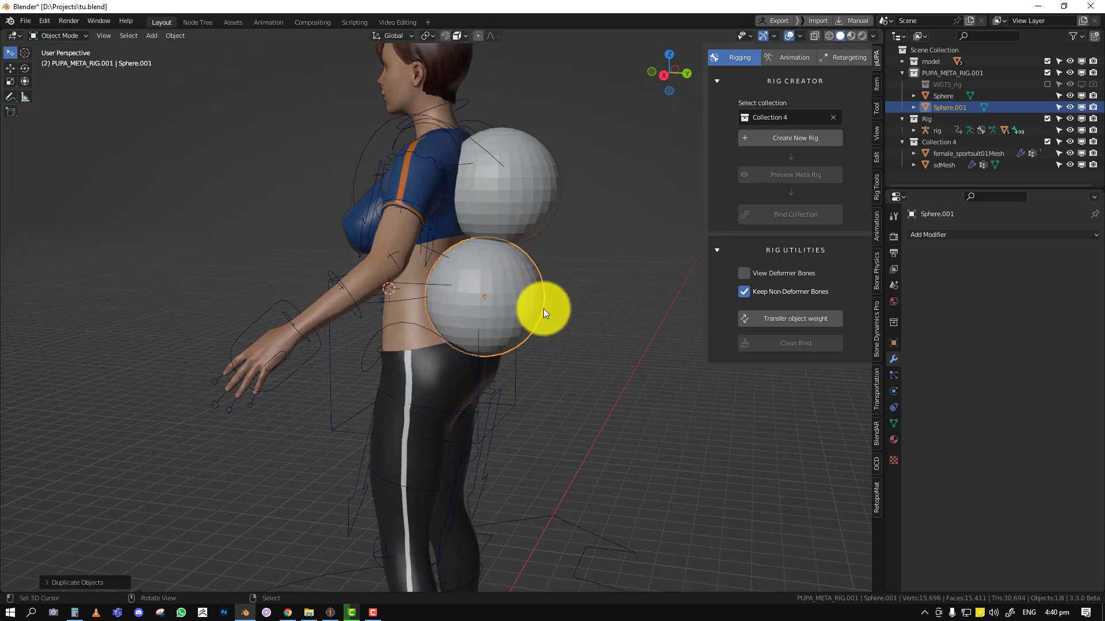
{"action": "key", "text": "s"}
{"action": "left_click", "coordinate": [506, 297]}
{"action": "key", "text": "g"}
{"action": "left_click", "coordinate": [479, 290]}
{"action": "middle_click_drag", "start_coordinate": [478, 291], "coordinate": [488, 298]}
Step: Duplicate the small sphere twice, placing one copy in front of the belly and one in front of the upper chest
{"action": "key", "text": "shift+d"}
{"action": "left_click", "coordinate": [366, 290]}
{"action": "middle_click_drag", "start_coordinate": [367, 289], "coordinate": [401, 292]}
{"action": "key", "text": "shift+d"}
{"action": "left_click", "coordinate": [410, 167]}
{"action": "middle_click_drag", "start_coordinate": [410, 167], "coordinate": [408, 219]}
{"action": "left_click", "coordinate": [476, 229]}
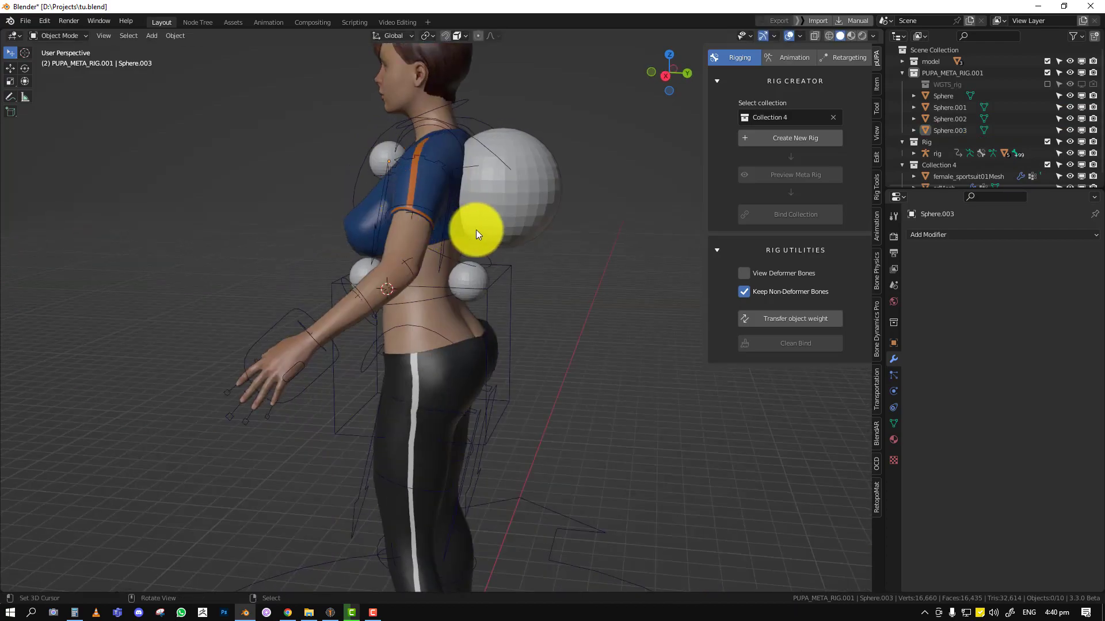
Step: Select the large sphere behind the back and open the object weight transfer options in a widened sidebar
{"action": "middle_click_drag", "start_coordinate": [476, 229], "coordinate": [499, 223]}
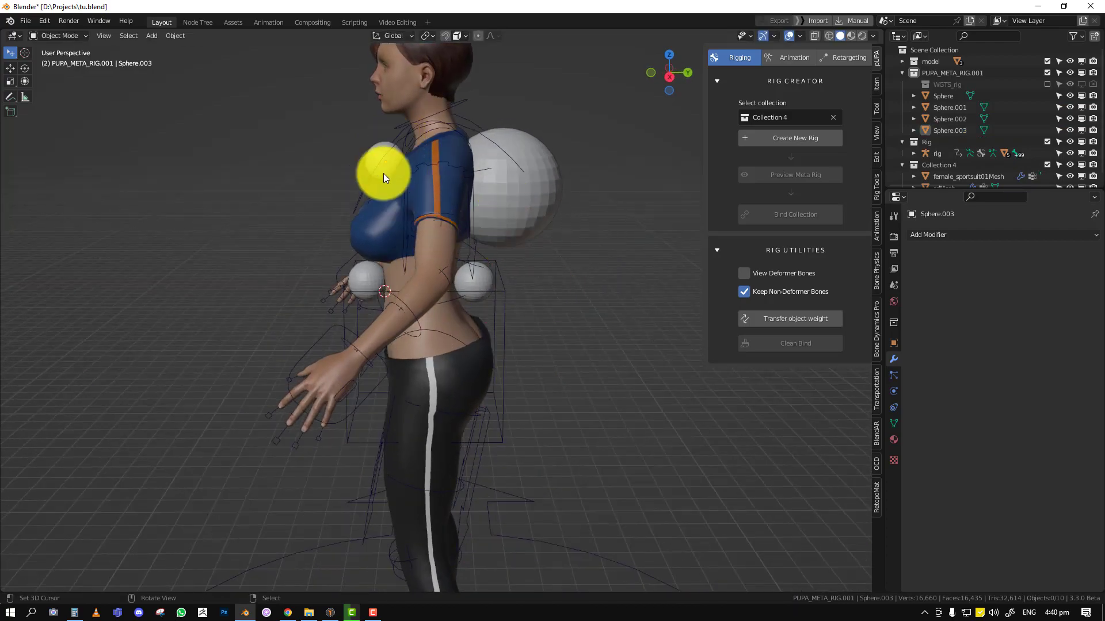
{"action": "middle_click_drag", "start_coordinate": [384, 172], "coordinate": [505, 266]}
{"action": "left_click", "coordinate": [512, 293]}
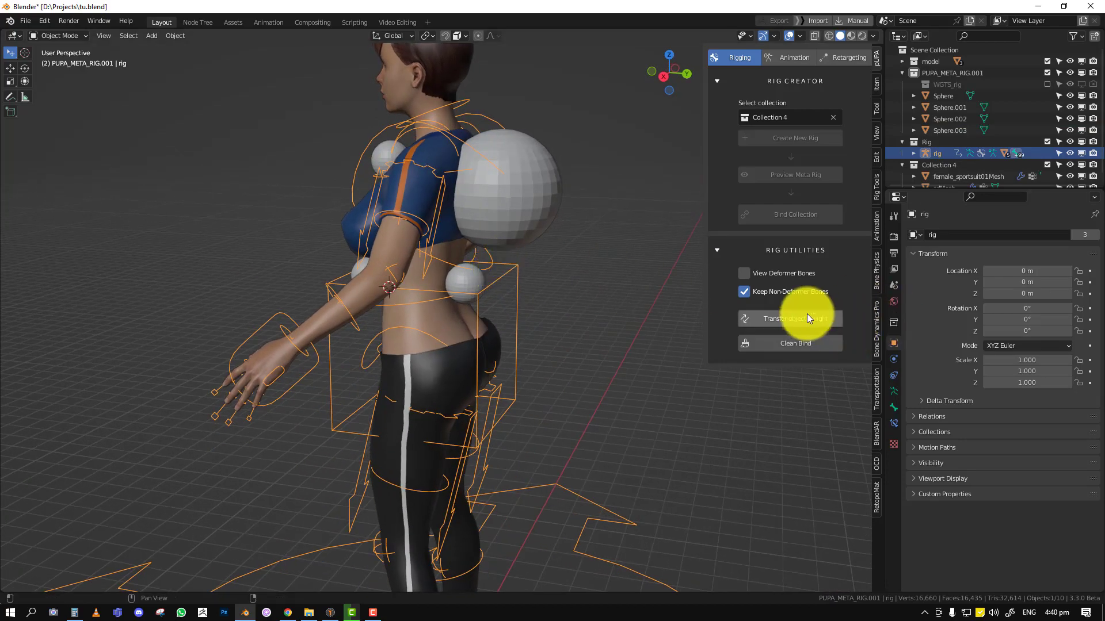
{"action": "left_click", "coordinate": [568, 196]}
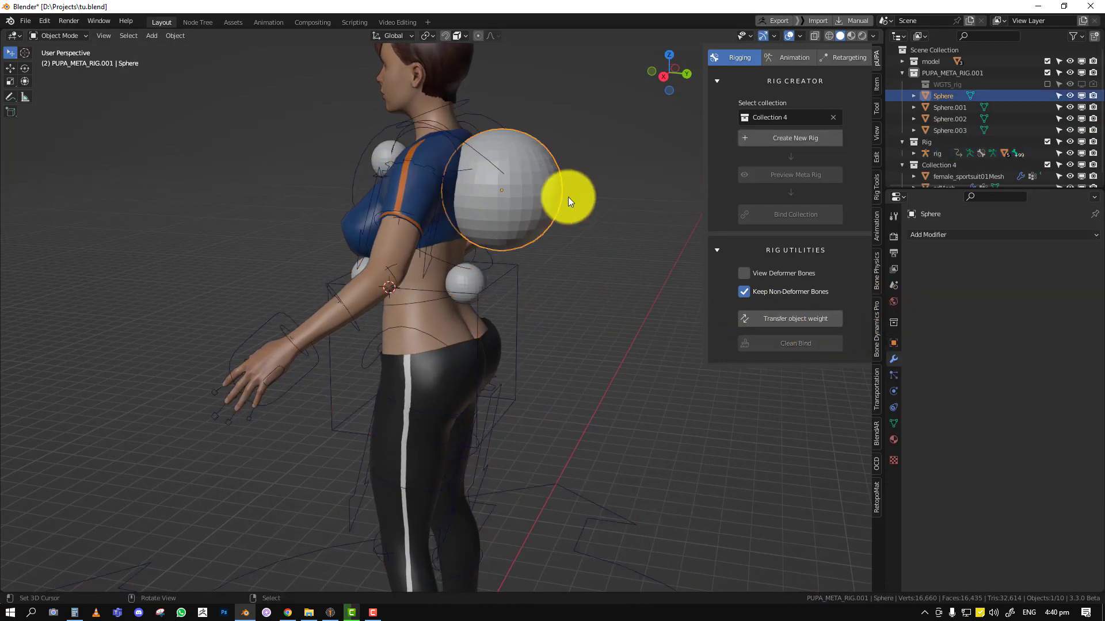
{"action": "left_click", "coordinate": [791, 320]}
{"action": "left_click_drag", "start_coordinate": [704, 279], "coordinate": [661, 283]}
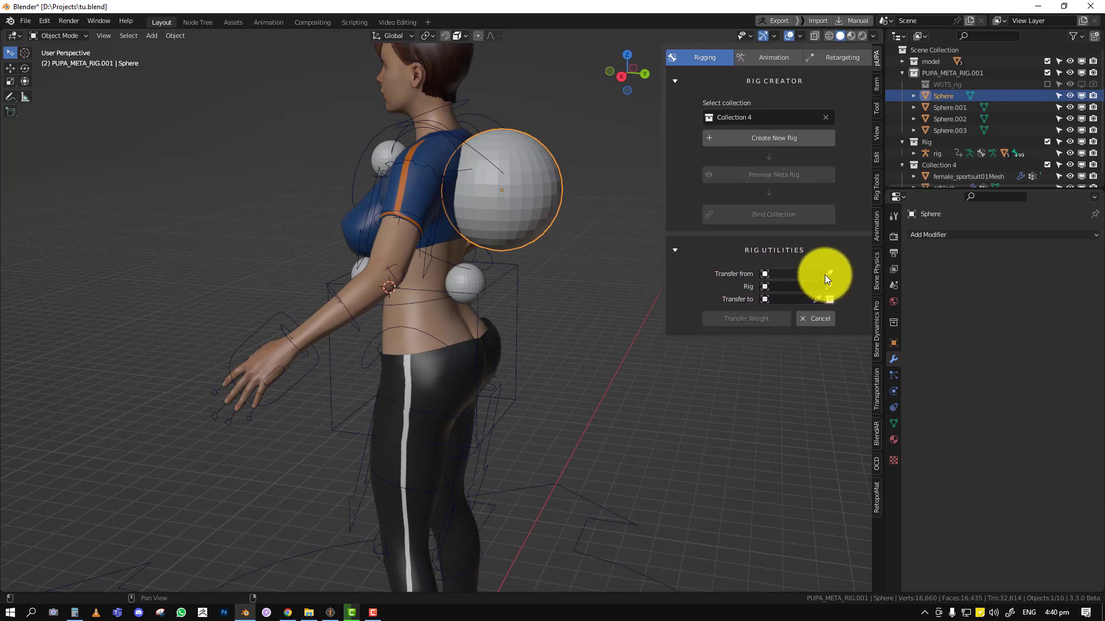
Step: Pick the body mesh sdMesh as the object to transfer weights from
{"action": "left_click", "coordinate": [829, 274]}
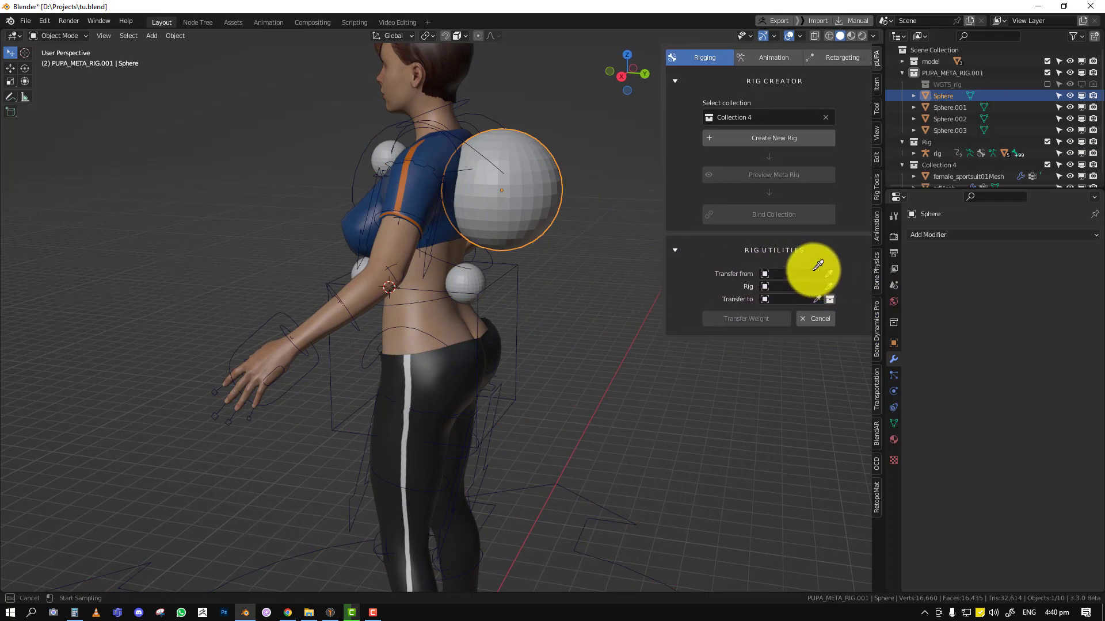
{"action": "left_click", "coordinate": [425, 109]}
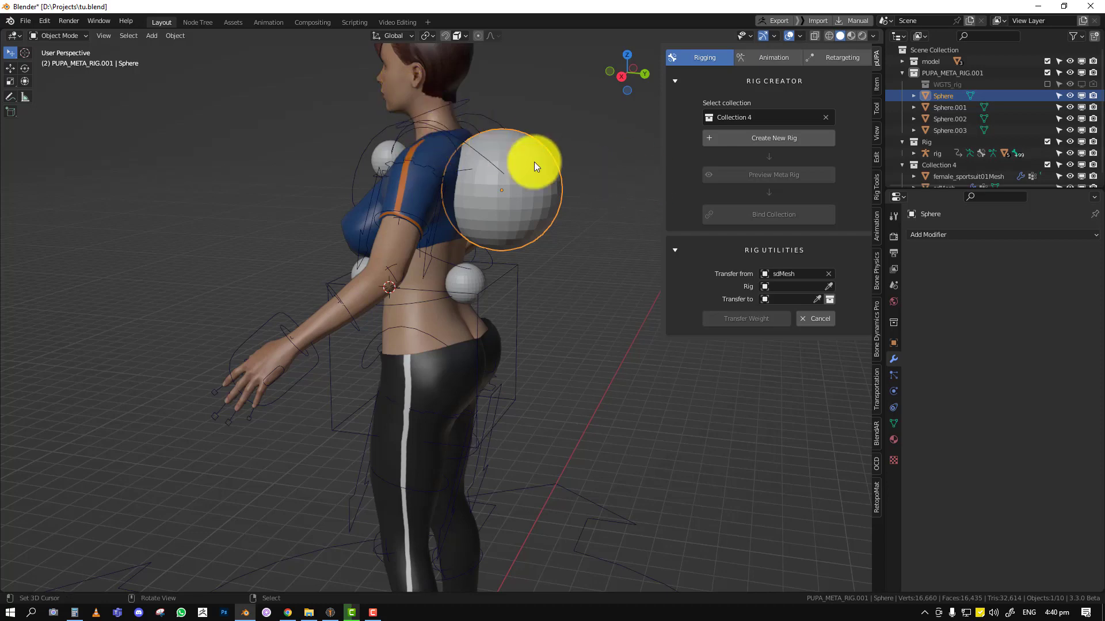
{"action": "middle_click_drag", "start_coordinate": [499, 150], "coordinate": [392, 84]}
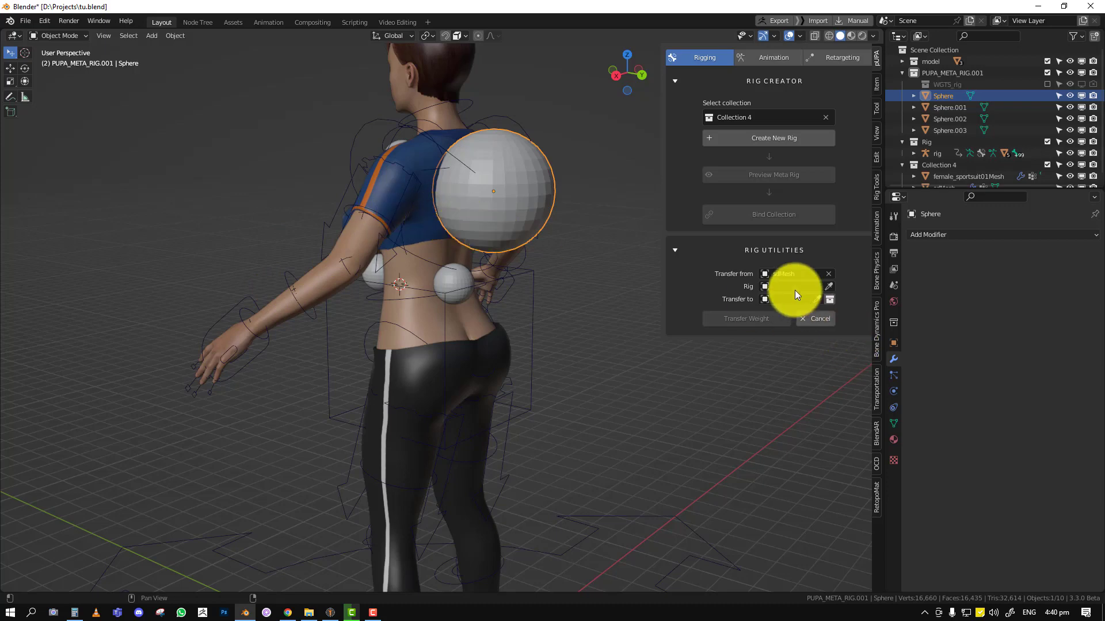
Step: Replace the weight transfer source with the outfit mesh female_sportsuit01Mesh
{"action": "left_click", "coordinate": [828, 274]}
{"action": "left_click", "coordinate": [828, 274]}
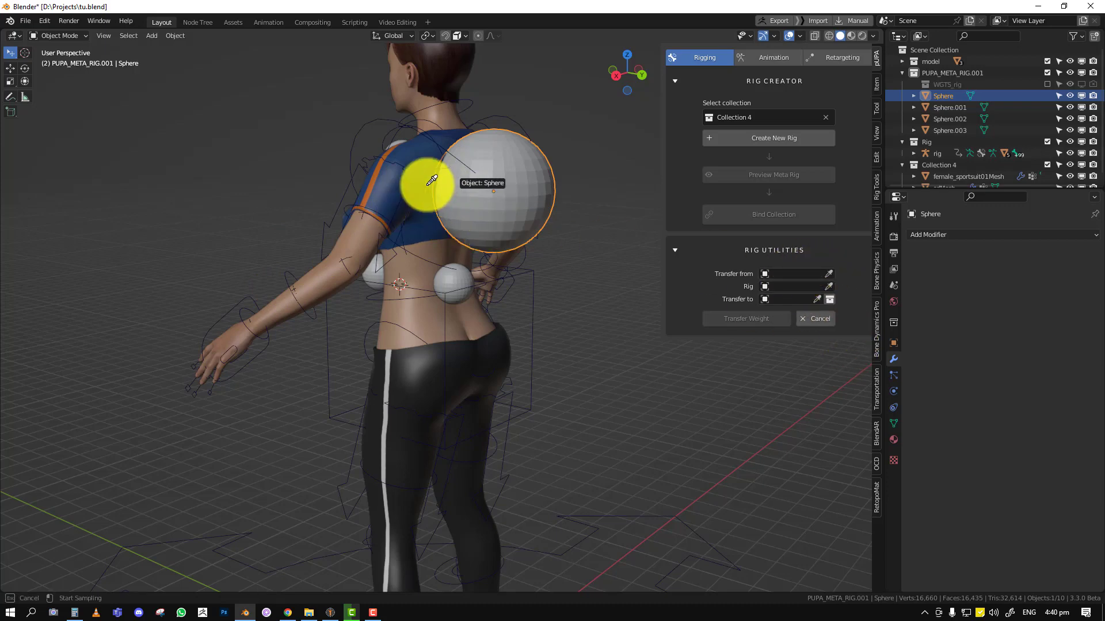
{"action": "left_click", "coordinate": [397, 189]}
{"action": "mouse_move", "coordinate": [429, 206]}
{"action": "middle_mouse_down"}
{"action": "mouse_move", "coordinate": [485, 207]}
{"action": "mouse_move", "coordinate": [447, 209]}
{"action": "middle_mouse_up"}
{"action": "middle_click_drag", "start_coordinate": [424, 260], "coordinate": [485, 260]}
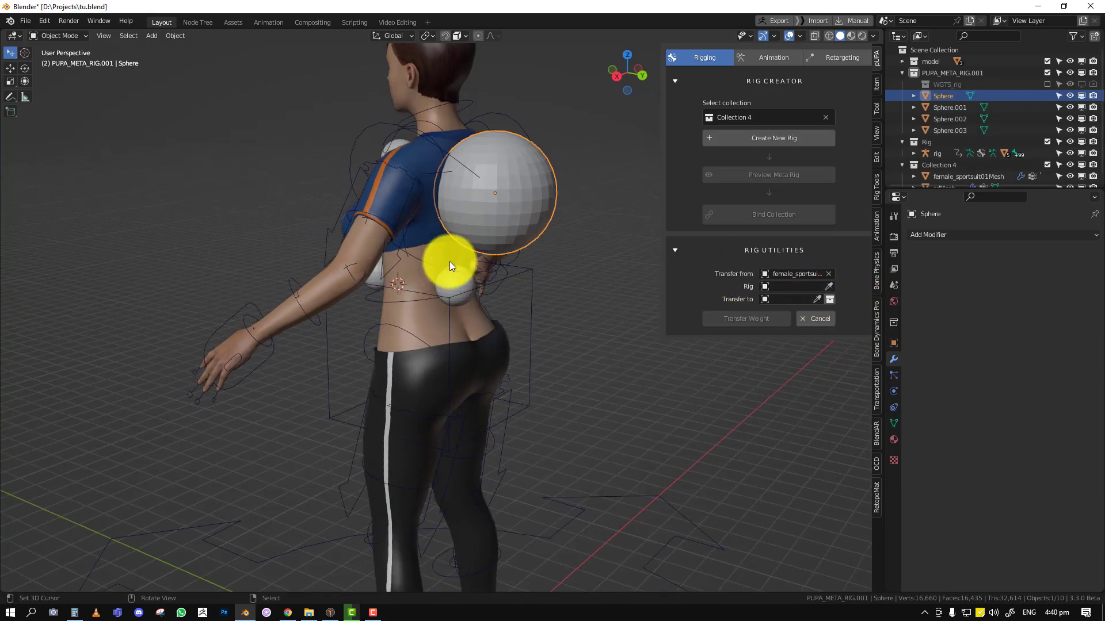
Step: Set rig as the transfer rig and the large Sphere as the single target object, and transfer the weights
{"action": "left_click", "coordinate": [828, 286]}
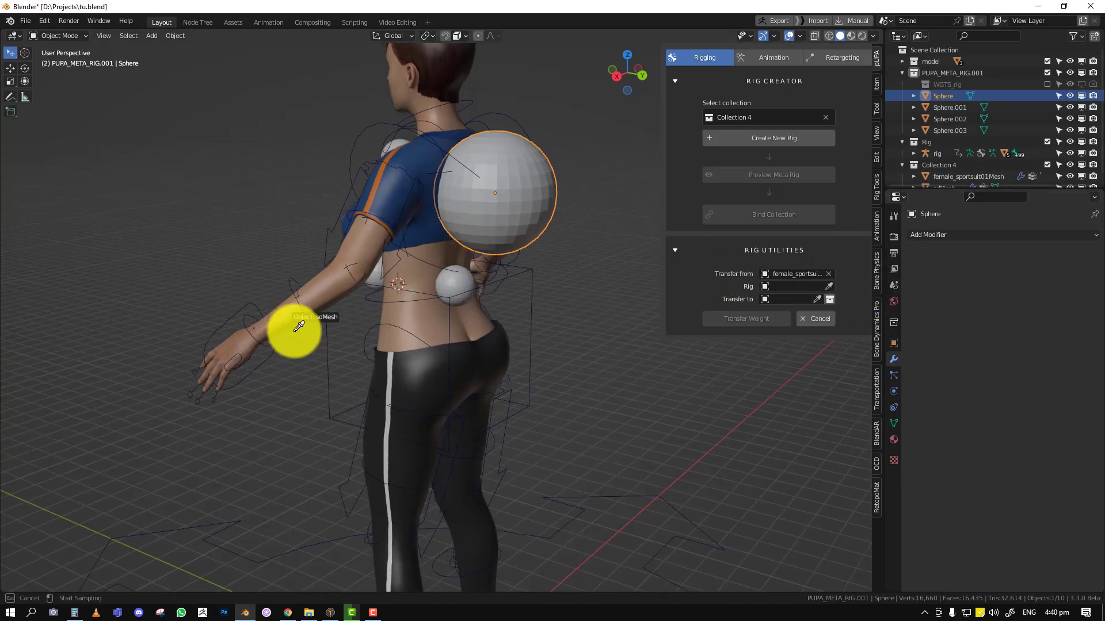
{"action": "left_click", "coordinate": [322, 319]}
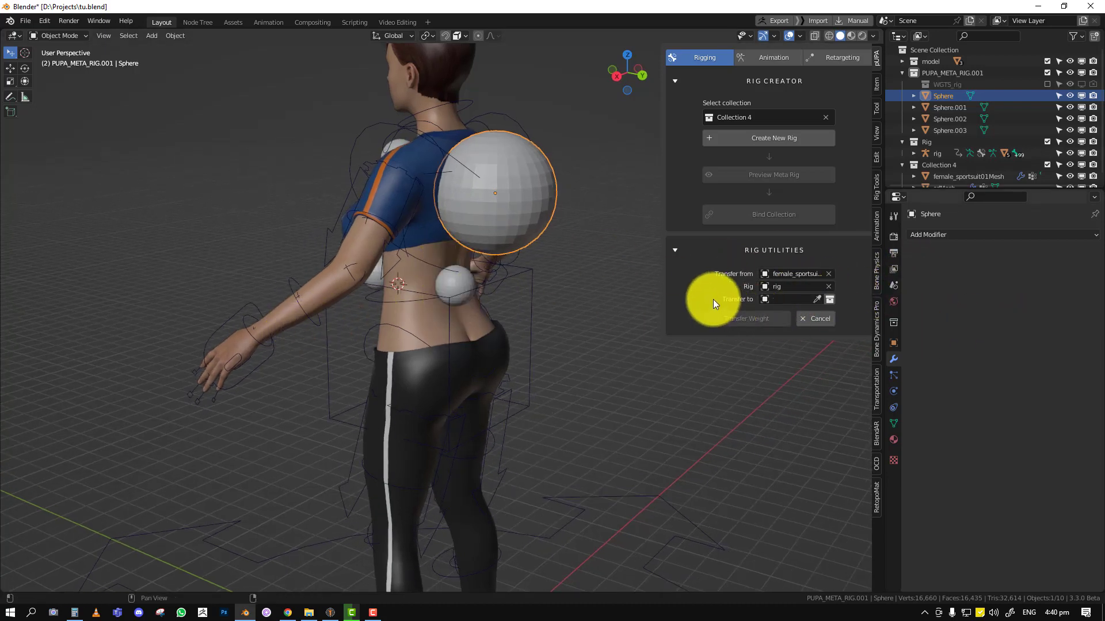
{"action": "left_click", "coordinate": [817, 299]}
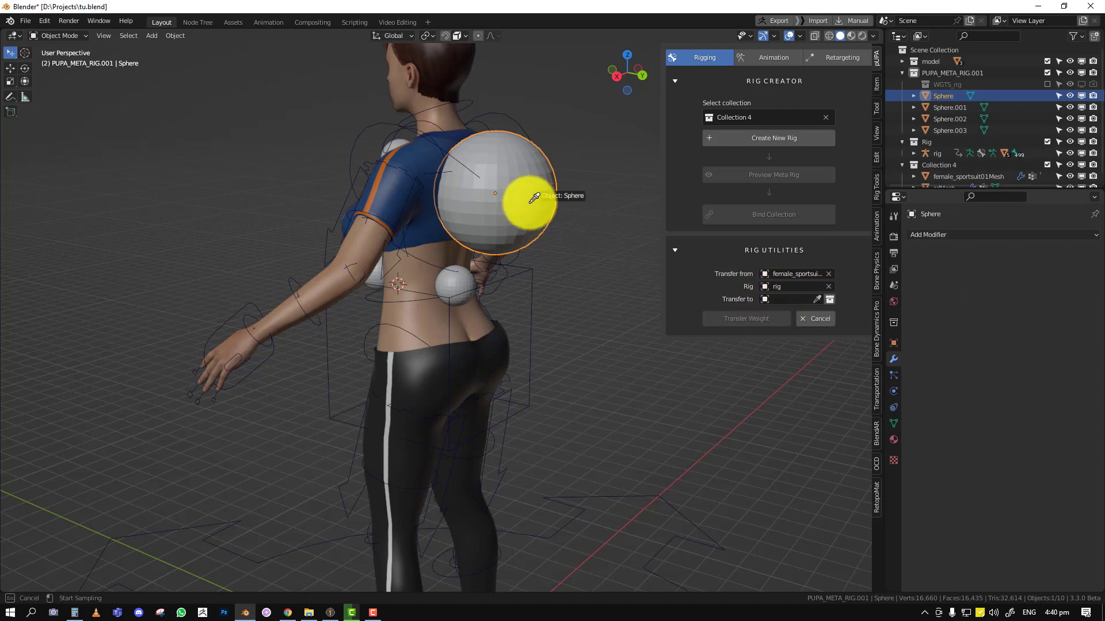
{"action": "left_click", "coordinate": [528, 194]}
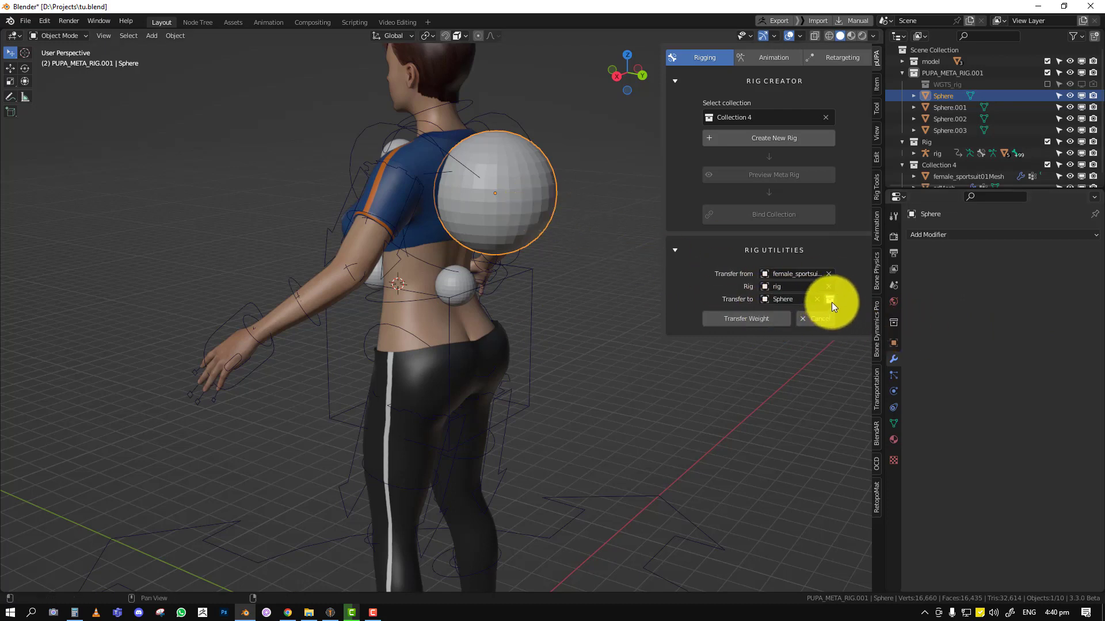
{"action": "left_click", "coordinate": [831, 301]}
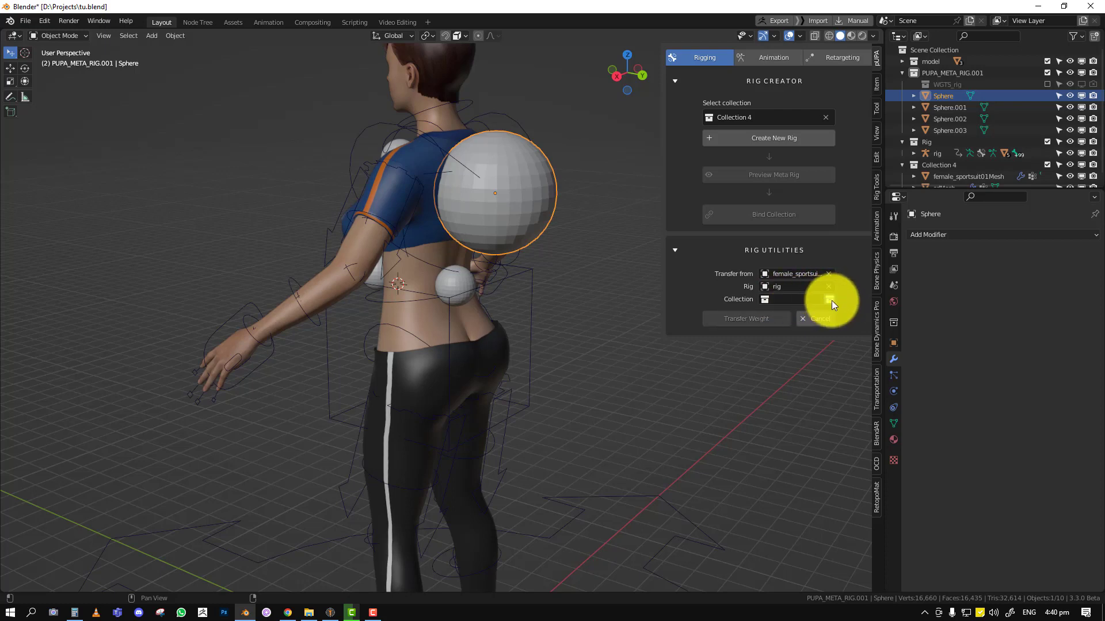
{"action": "left_click", "coordinate": [831, 301]}
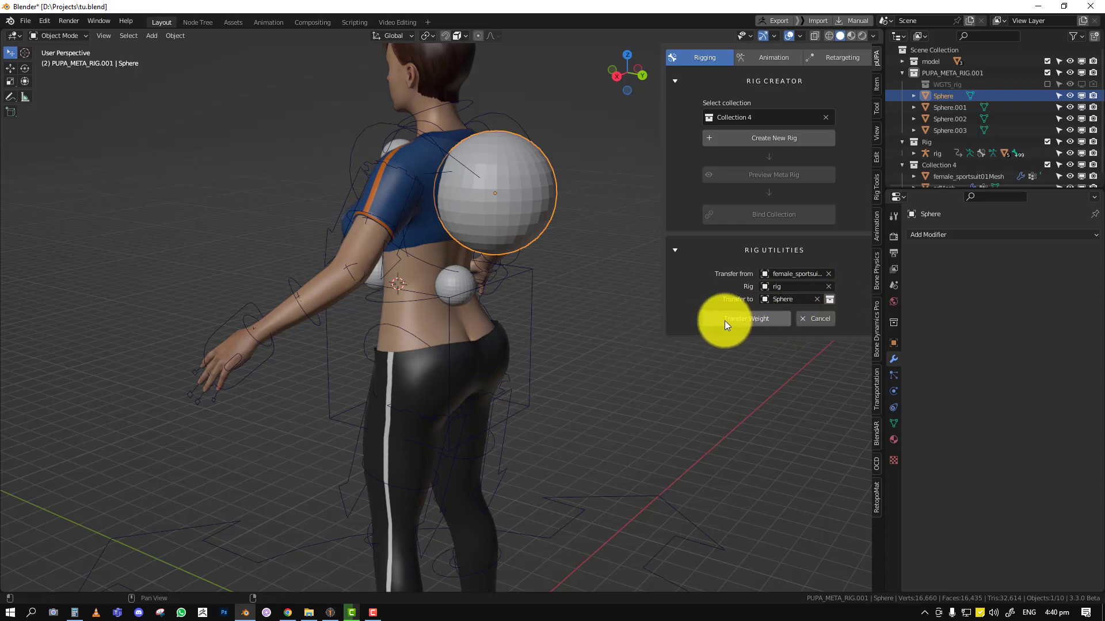
{"action": "left_click", "coordinate": [755, 319]}
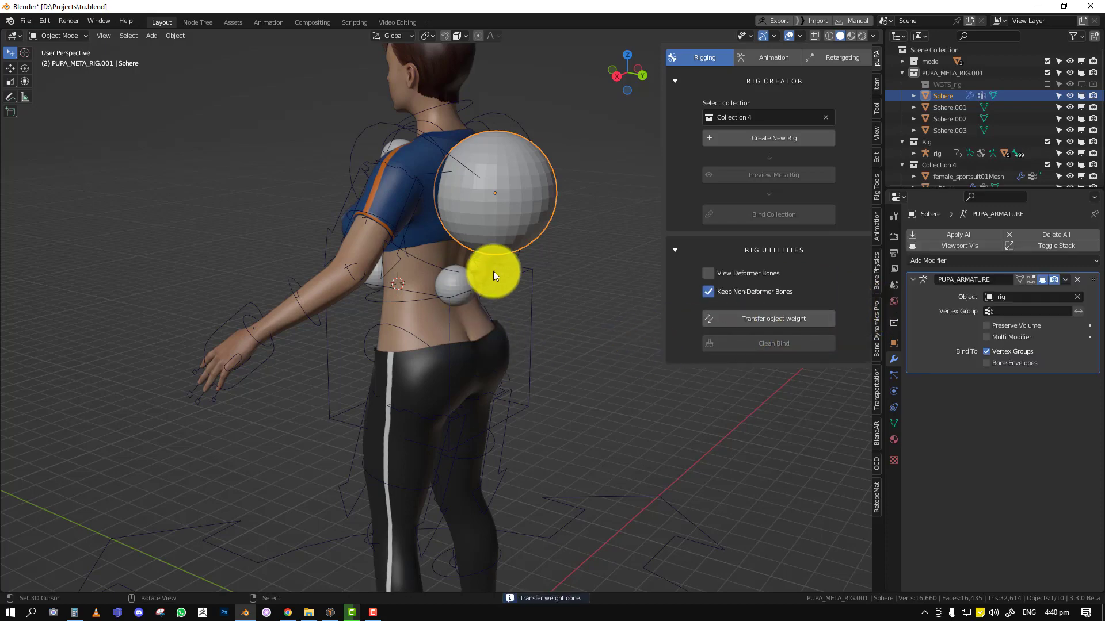
Step: Bend the rig's chest control backward in Pose Mode to test how the large sphere follows the body
{"action": "middle_click_drag", "start_coordinate": [495, 271], "coordinate": [499, 251]}
{"action": "left_click", "coordinate": [481, 179]}
{"action": "key", "text": "ctrl+Tab"}
{"action": "key", "text": "r"}
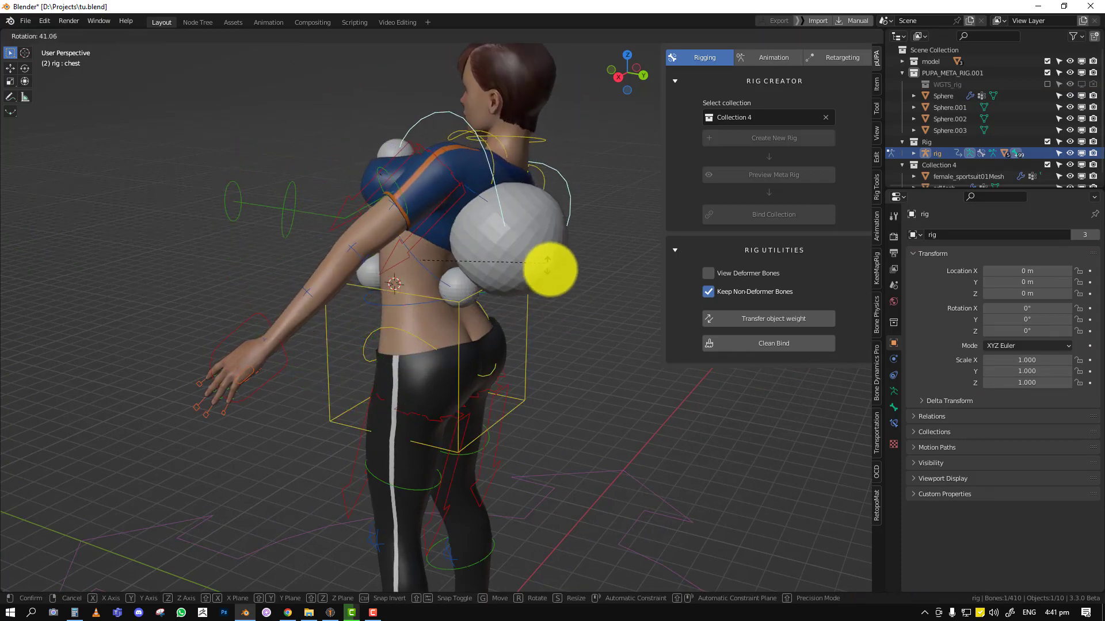
{"action": "left_click", "coordinate": [563, 284]}
{"action": "middle_click_drag", "start_coordinate": [595, 311], "coordinate": [636, 315]}
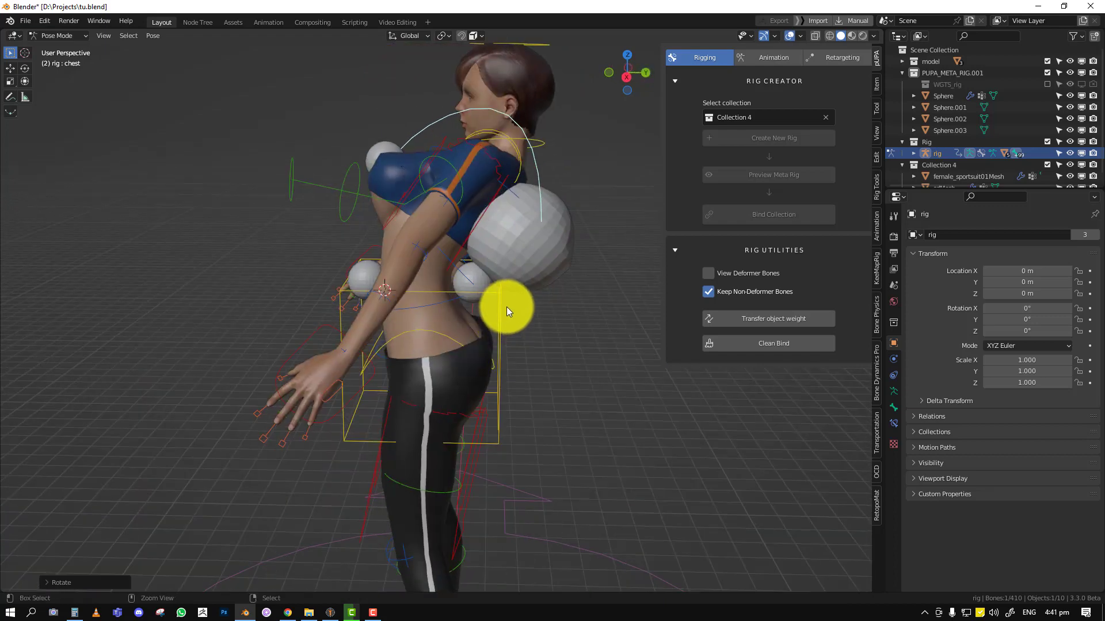
Step: Undo the chest rotation and the weight transfer to the large sphere
{"action": "key", "text": "ctrl+z"}
{"action": "key", "text": "ctrl+z"}
{"action": "key", "text": "ctrl+z"}
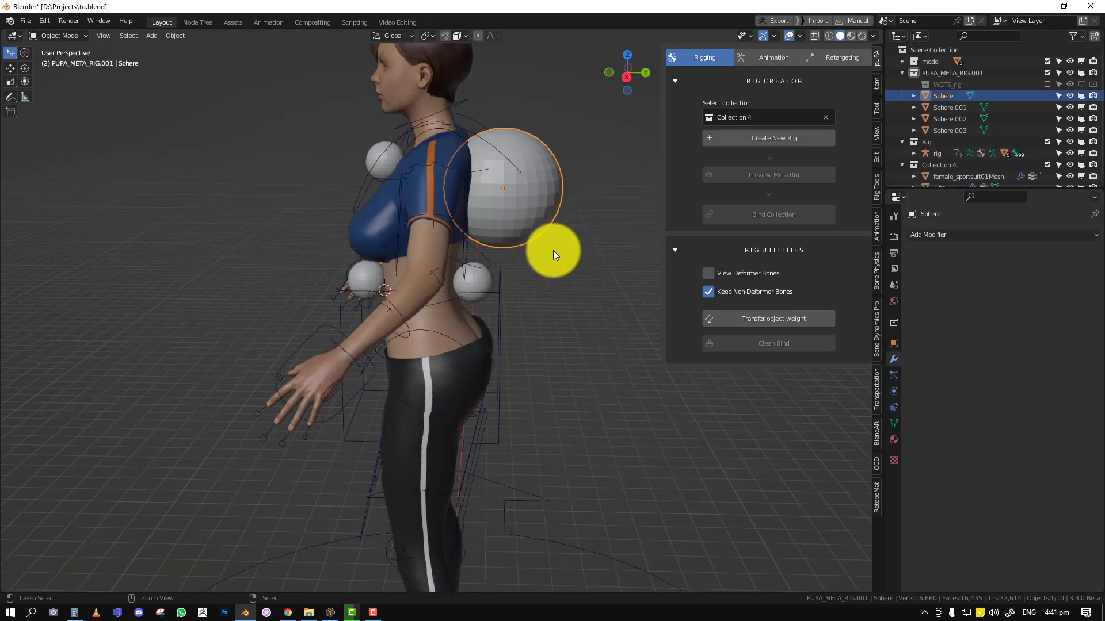
Step: Select all four sphere objects and move them together into a new collection, Collection 5
{"action": "key", "text": "ctrl+z"}
{"action": "key", "text": "ctrl+z"}
{"action": "key", "text": "ctrl+shift+z"}
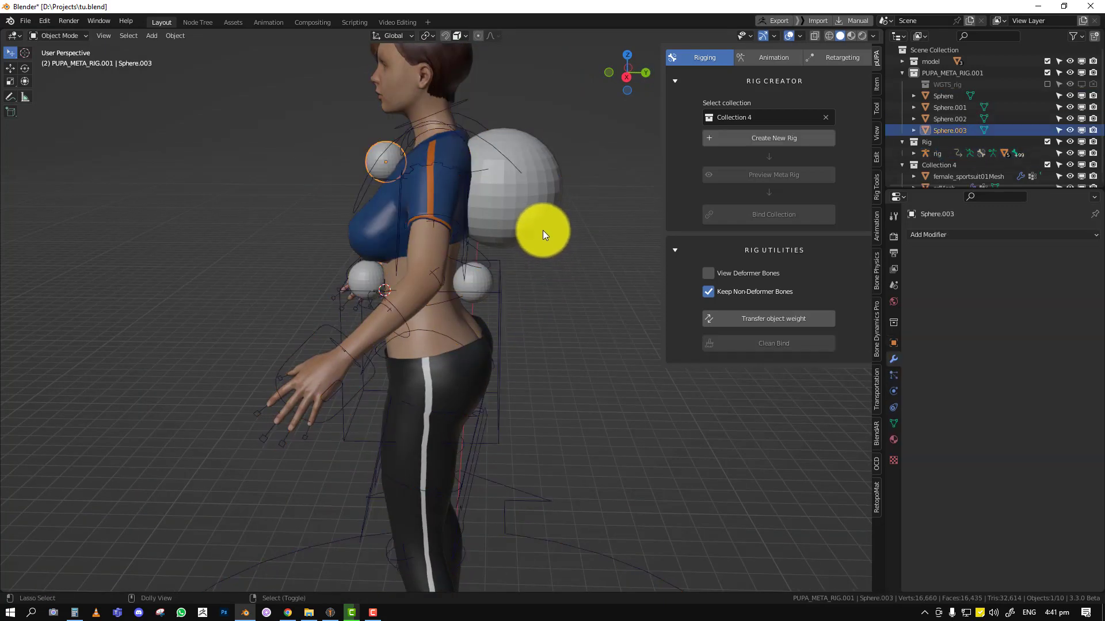
{"action": "right_click", "coordinate": [543, 230]}
{"action": "left_click", "coordinate": [482, 279], "text": "shift"}
{"action": "left_click", "coordinate": [367, 276], "text": "shift"}
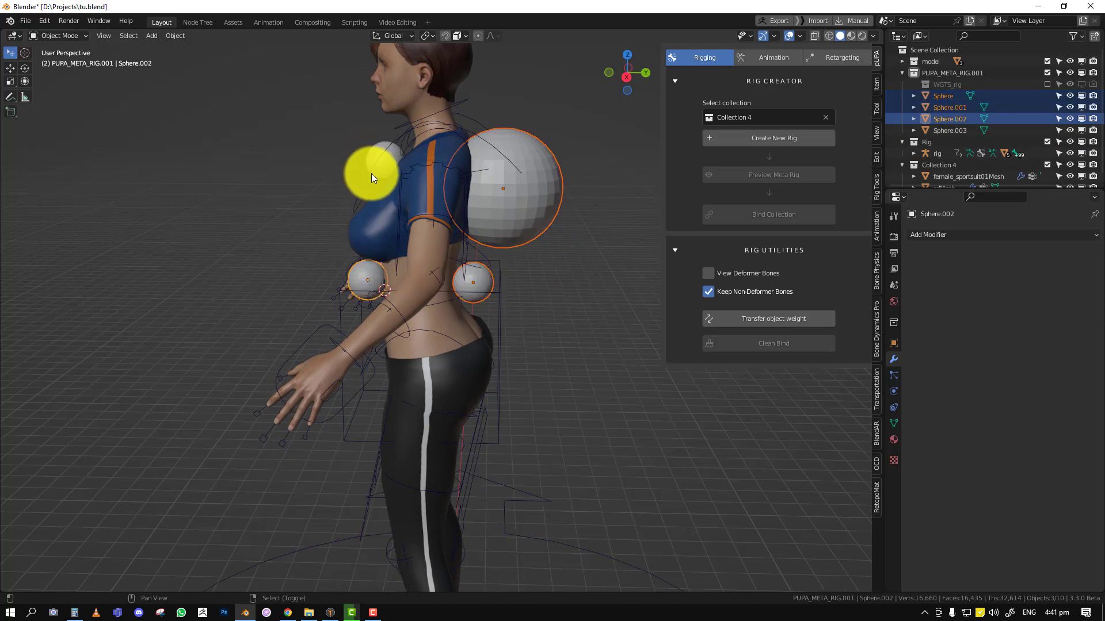
{"action": "left_click", "coordinate": [380, 168], "text": "shift"}
{"action": "key", "text": "m"}
{"action": "left_click", "coordinate": [582, 263]}
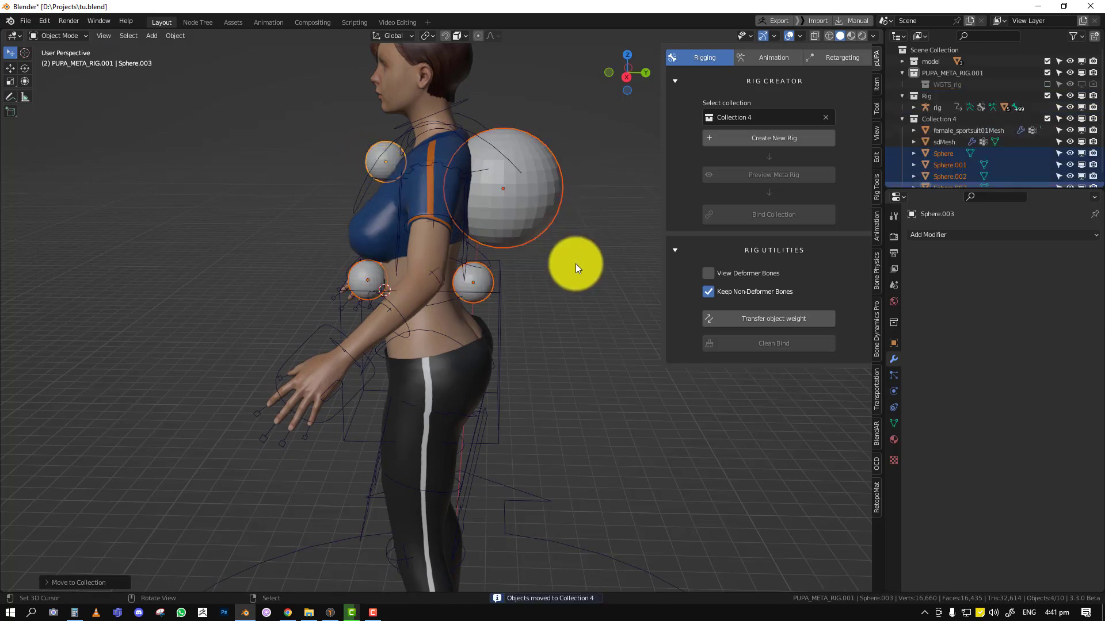
{"action": "key", "text": "m"}
{"action": "left_click", "coordinate": [553, 181]}
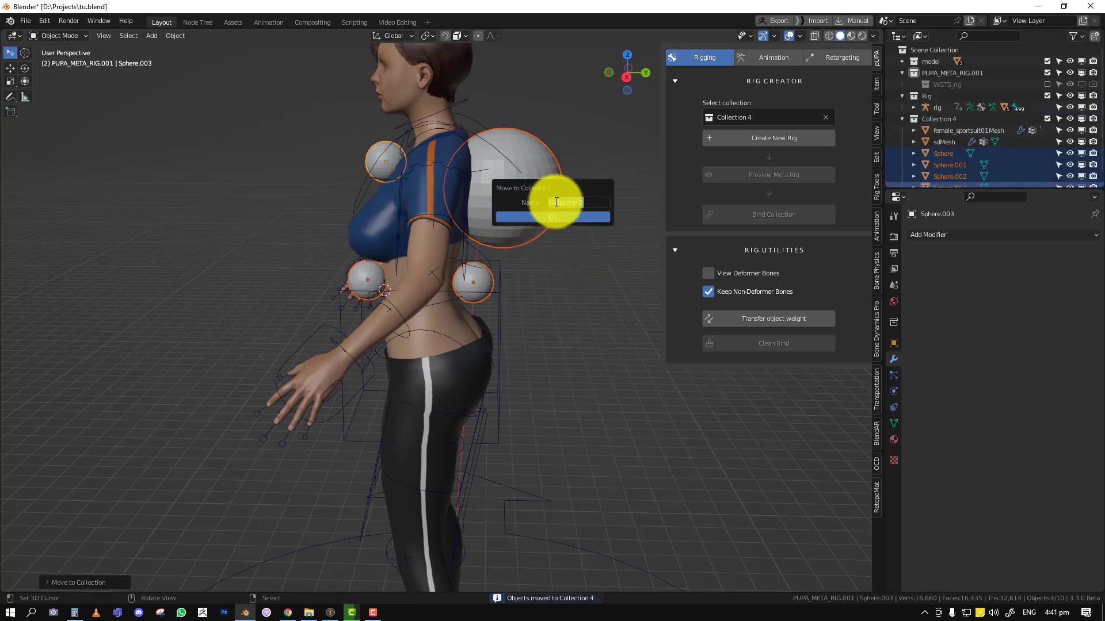
{"action": "left_click", "coordinate": [558, 212]}
Step: Start an object weight transfer with sdMesh as the source and rig as the transfer rig
{"action": "left_click", "coordinate": [771, 320]}
{"action": "left_click", "coordinate": [828, 274]}
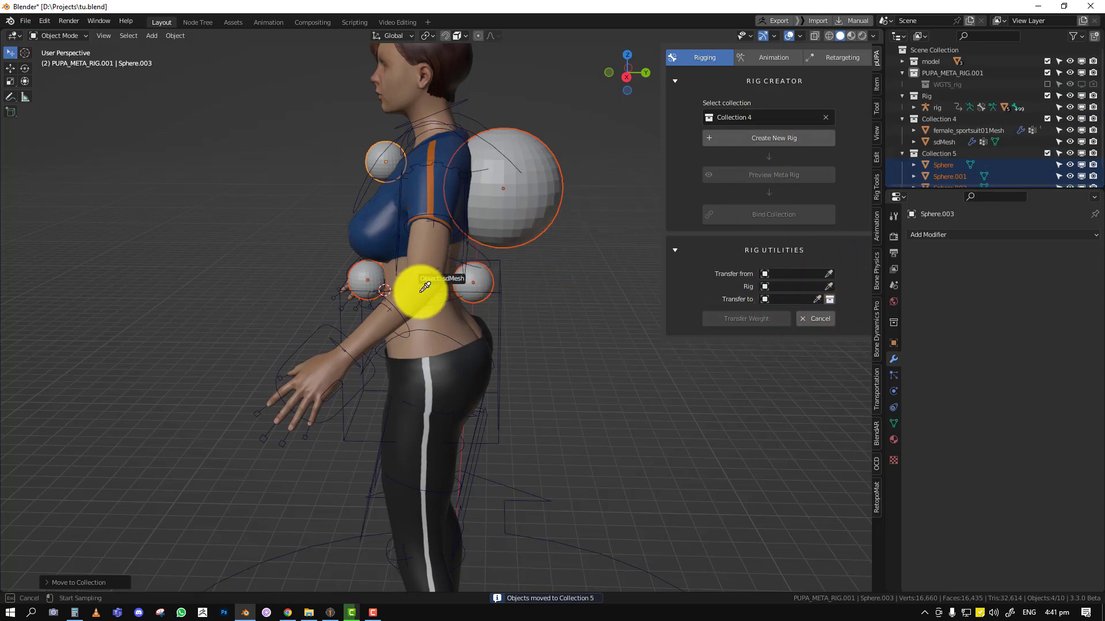
{"action": "left_click", "coordinate": [424, 292]}
{"action": "left_click", "coordinate": [829, 286]}
{"action": "left_click", "coordinate": [505, 141]}
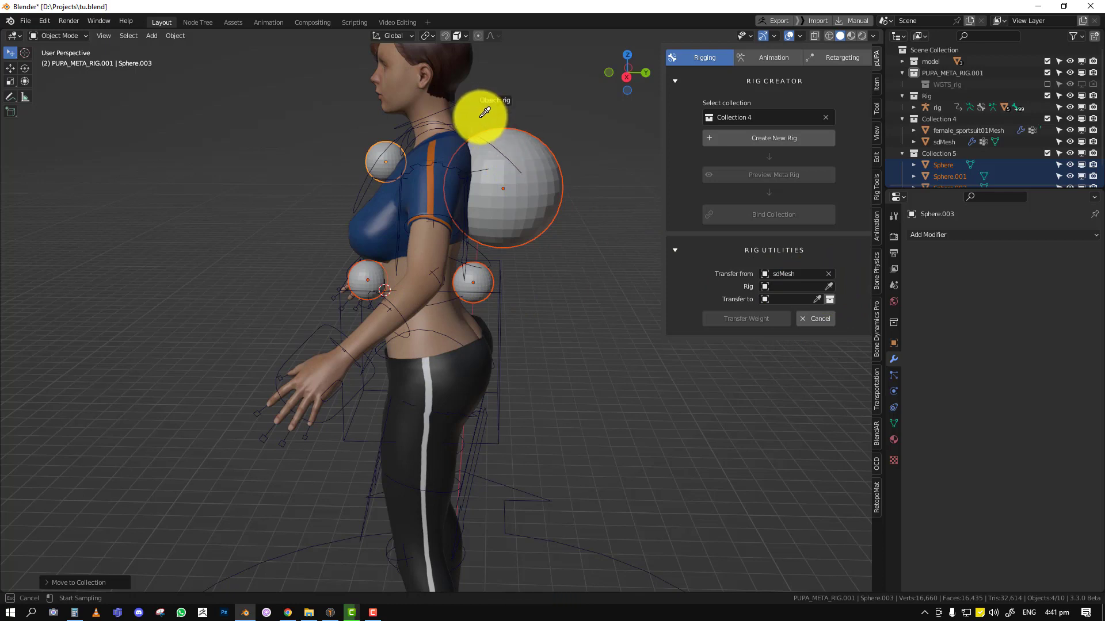
Step: Switch the transfer target to a collection, choose Collection 5, and transfer the weights to its spheres
{"action": "left_click", "coordinate": [829, 299]}
{"action": "left_click", "coordinate": [773, 303]}
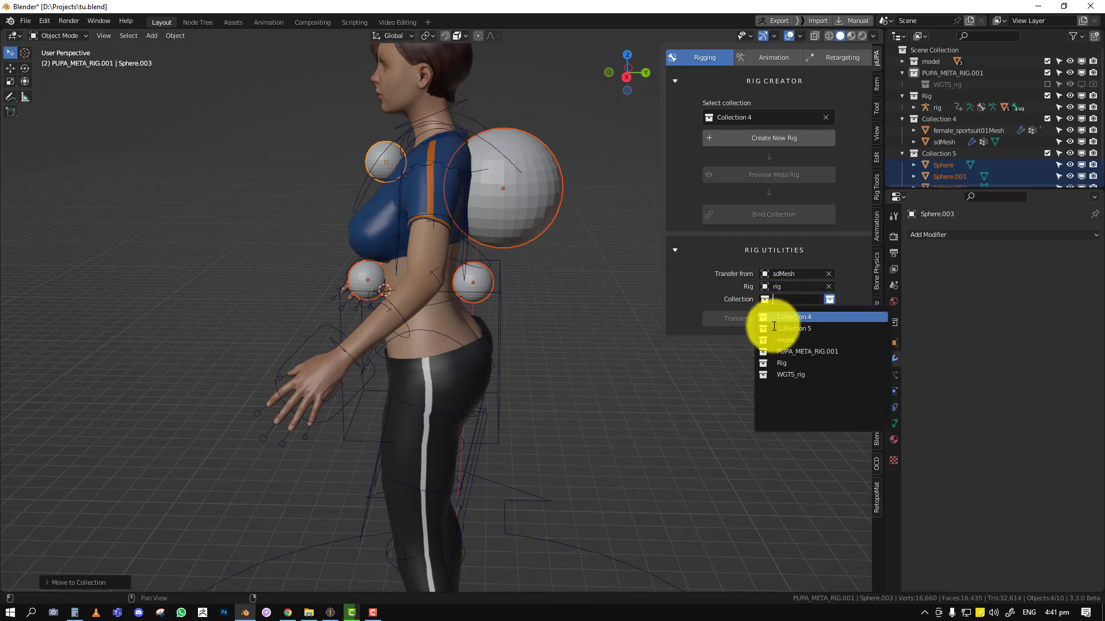
{"action": "left_click", "coordinate": [803, 320]}
{"action": "left_click", "coordinate": [754, 319]}
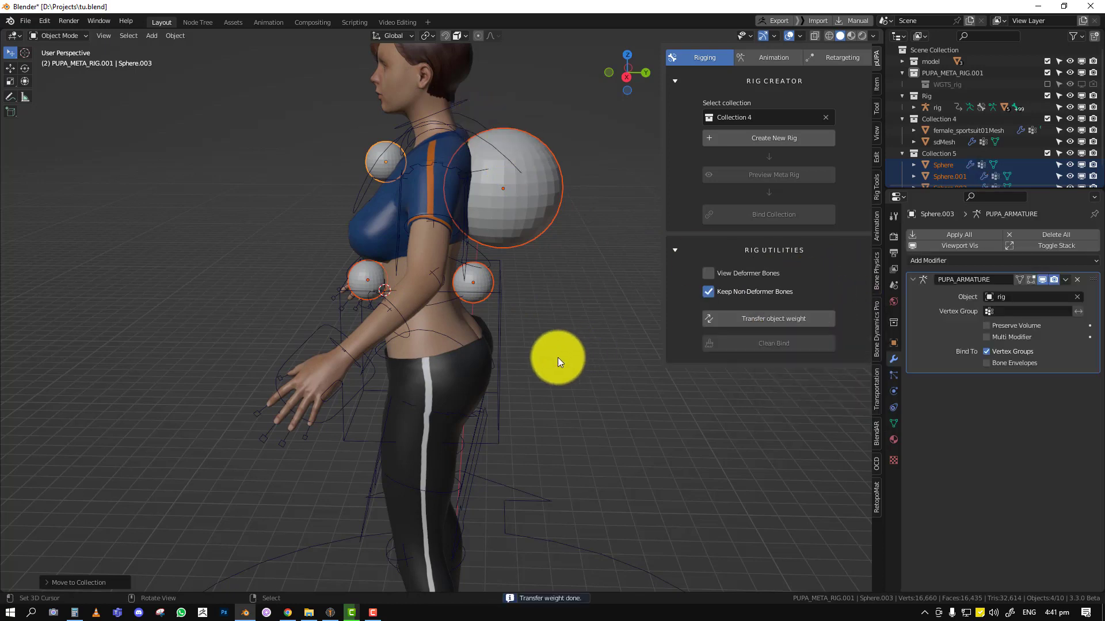
Step: Try rotating the rig's chest and spine_fk.001 controls in Pose Mode to test the spheres, cancelling each rotation and returning to Object Mode
{"action": "right_click", "coordinate": [507, 155]}
{"action": "key", "text": "ctrl+Tab"}
{"action": "right_click", "coordinate": [508, 155]}
{"action": "key", "text": "r"}
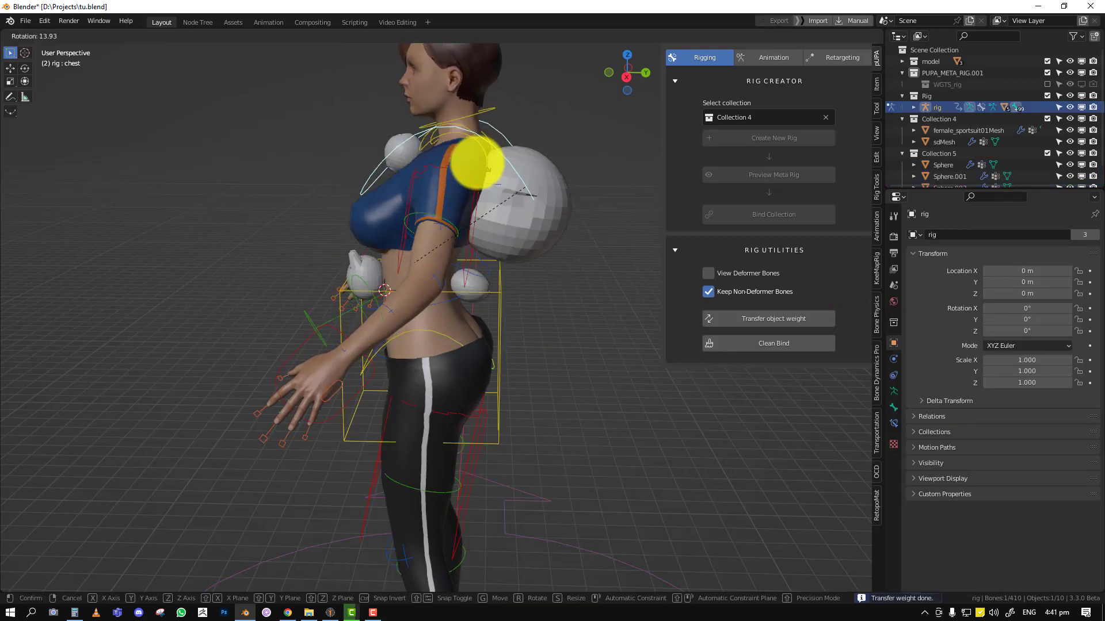
{"action": "right_click", "coordinate": [469, 219]}
{"action": "right_click", "coordinate": [464, 299]}
{"action": "key", "text": "r"}
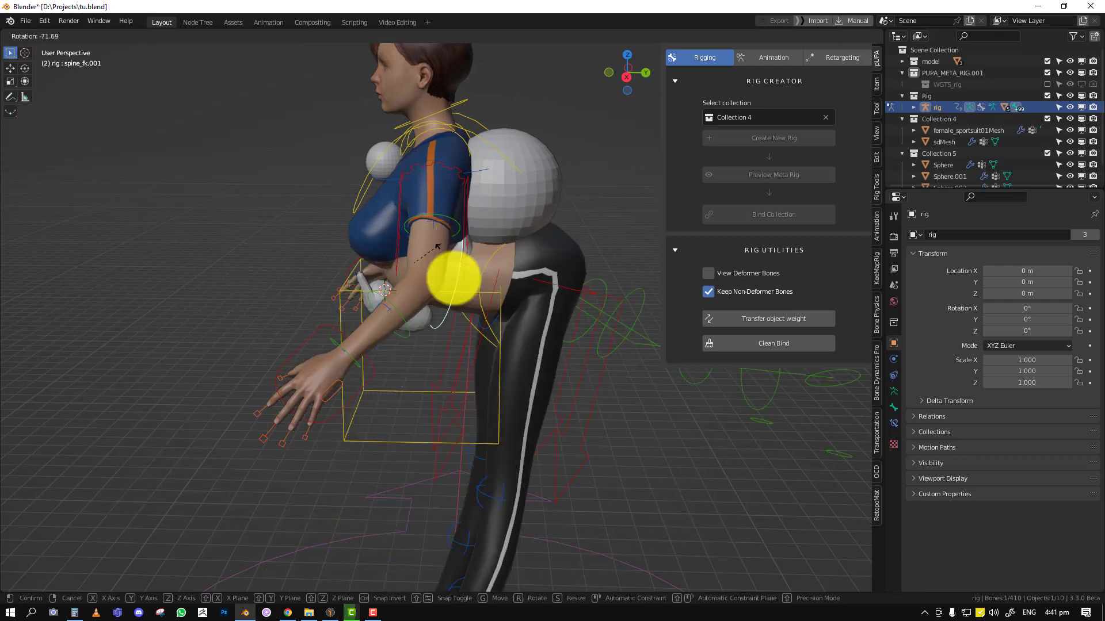
{"action": "key", "text": "Escape"}
{"action": "key", "text": "a"}
{"action": "key", "text": "ctrl+Tab"}
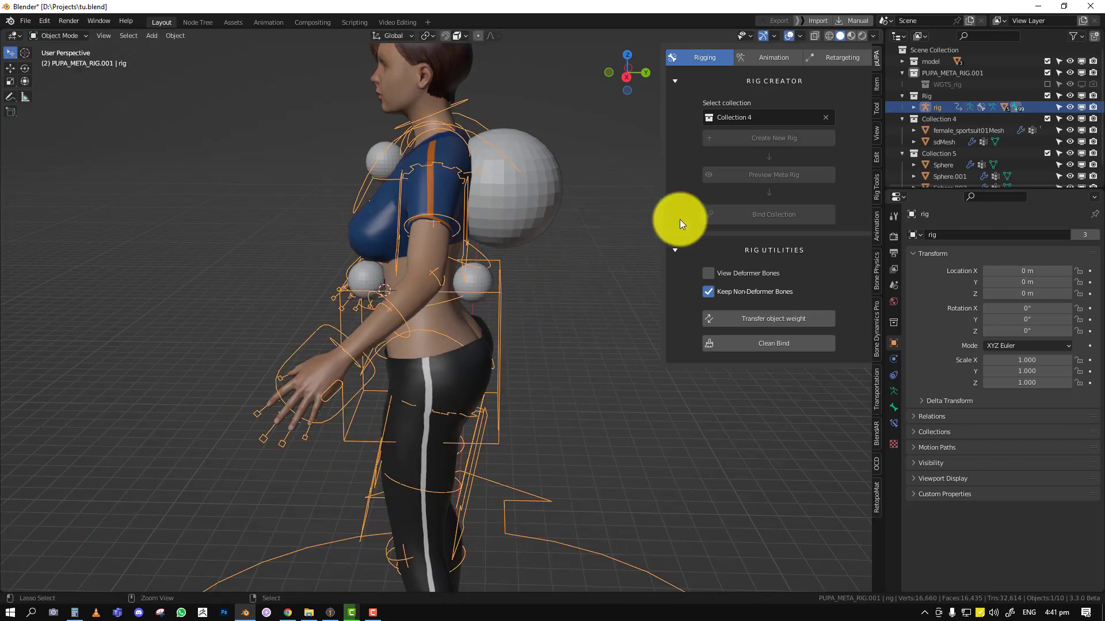
Step: Delete Collection 5 together with all the spheres it contains
{"action": "left_click", "coordinate": [939, 153]}
{"action": "right_click", "coordinate": [939, 153]}
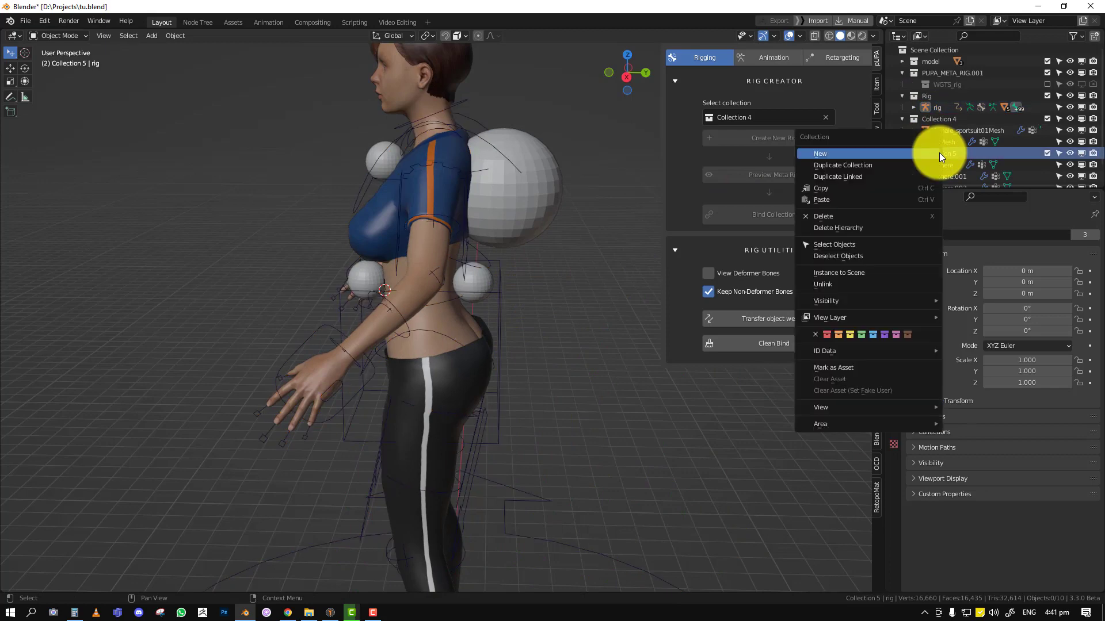
{"action": "left_click", "coordinate": [848, 227]}
{"action": "middle_click_drag", "start_coordinate": [478, 278], "coordinate": [544, 255]}
{"action": "left_click", "coordinate": [536, 167]}
Step: Switch the PUPA add-on to its animation tools
{"action": "left_click", "coordinate": [771, 59]}
{"action": "key", "text": "KP_1"}
{"action": "right_click", "coordinate": [551, 253]}
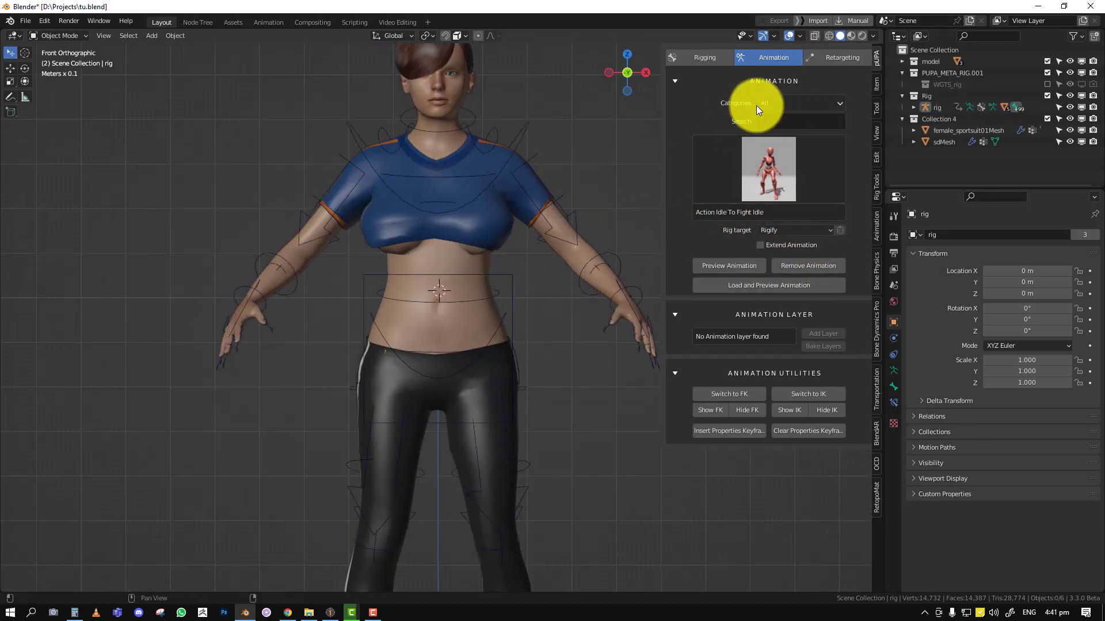
Step: Look through the animation library by switching the category to Adventure, Dance and Super Hero
{"action": "left_click", "coordinate": [799, 104]}
{"action": "left_click", "coordinate": [780, 131]}
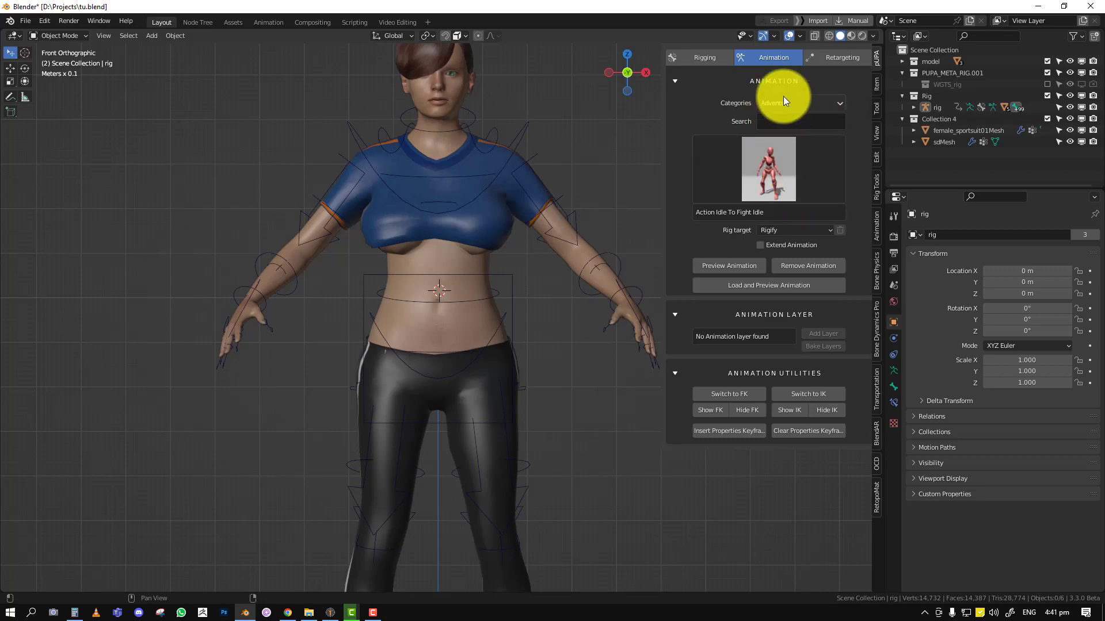
{"action": "left_click", "coordinate": [784, 102]}
{"action": "left_click", "coordinate": [774, 157]}
{"action": "left_click", "coordinate": [787, 106]}
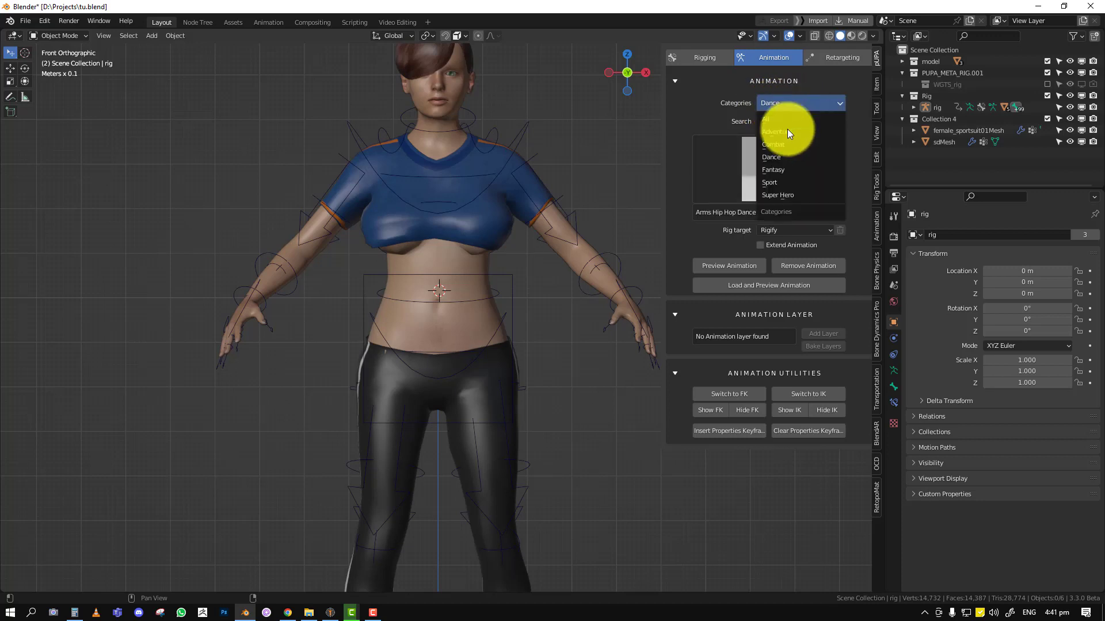
{"action": "left_click", "coordinate": [776, 194]}
{"action": "left_click", "coordinate": [771, 172]}
{"action": "left_click", "coordinate": [690, 234]}
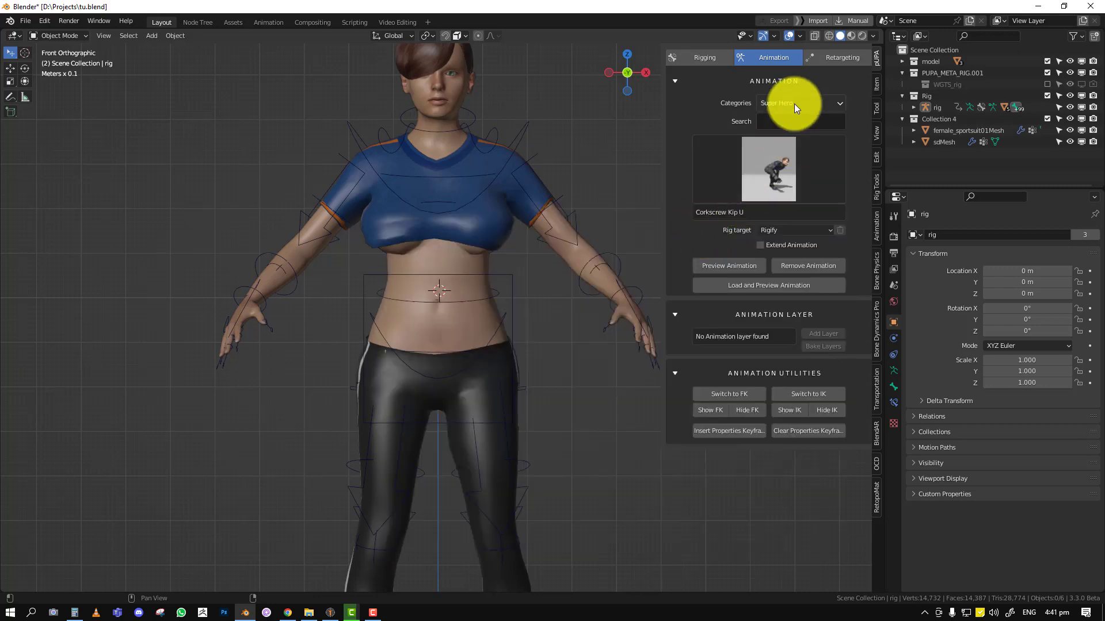
Step: Browse the animation previews in the Dance category and reset the category to All
{"action": "left_click", "coordinate": [794, 104]}
{"action": "left_click", "coordinate": [783, 157]}
{"action": "left_click", "coordinate": [782, 170]}
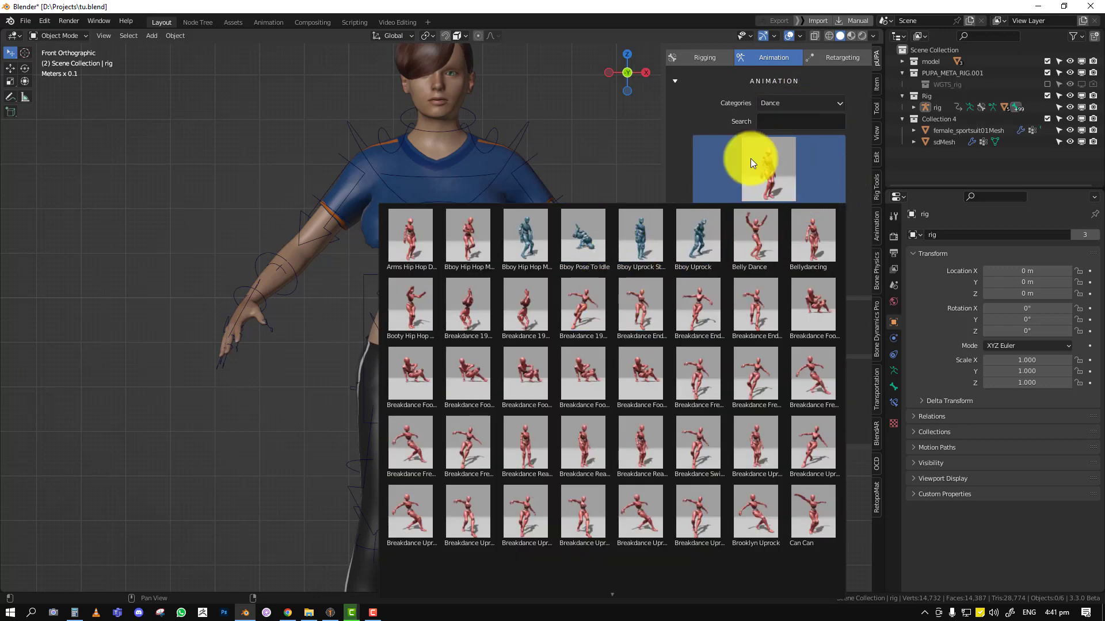
{"action": "left_click", "coordinate": [755, 233]}
{"action": "left_click", "coordinate": [747, 188]}
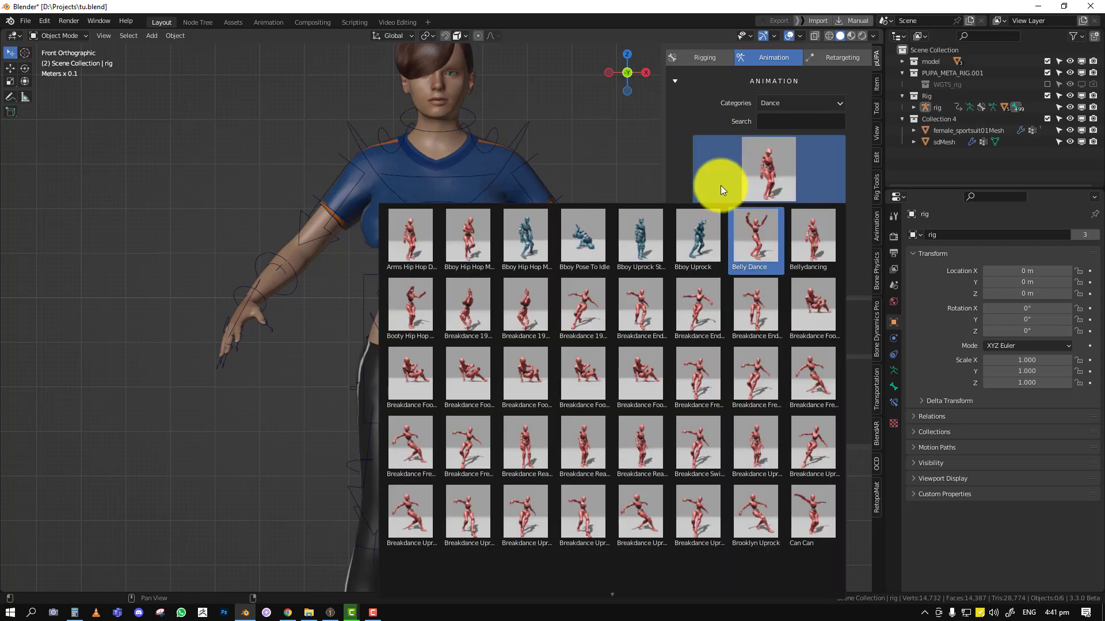
{"action": "left_click", "coordinate": [772, 103]}
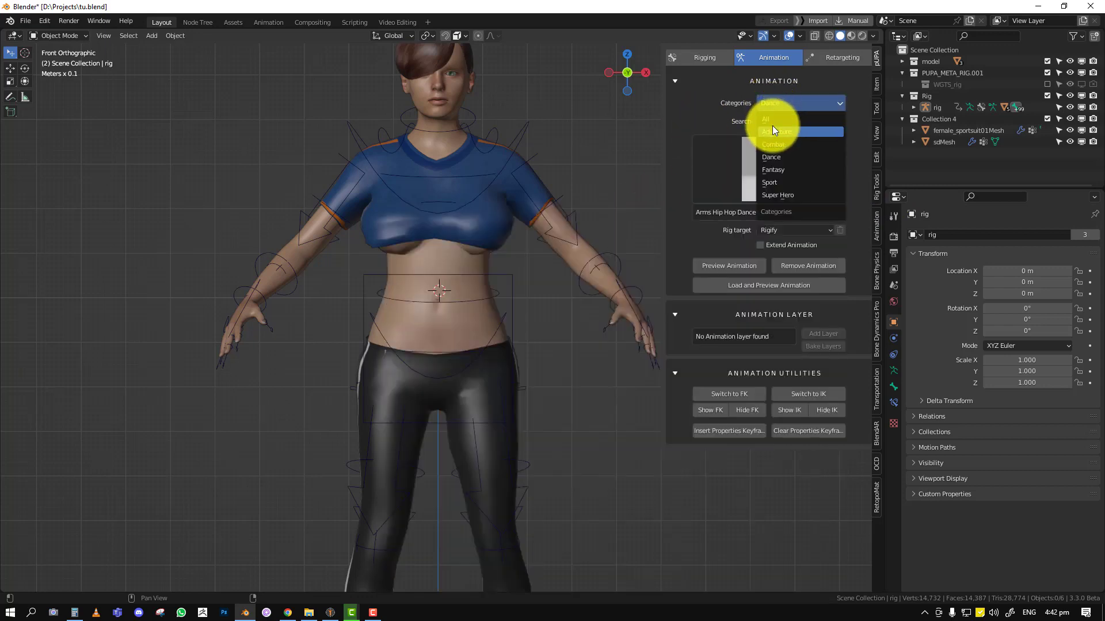
{"action": "left_click", "coordinate": [773, 118]}
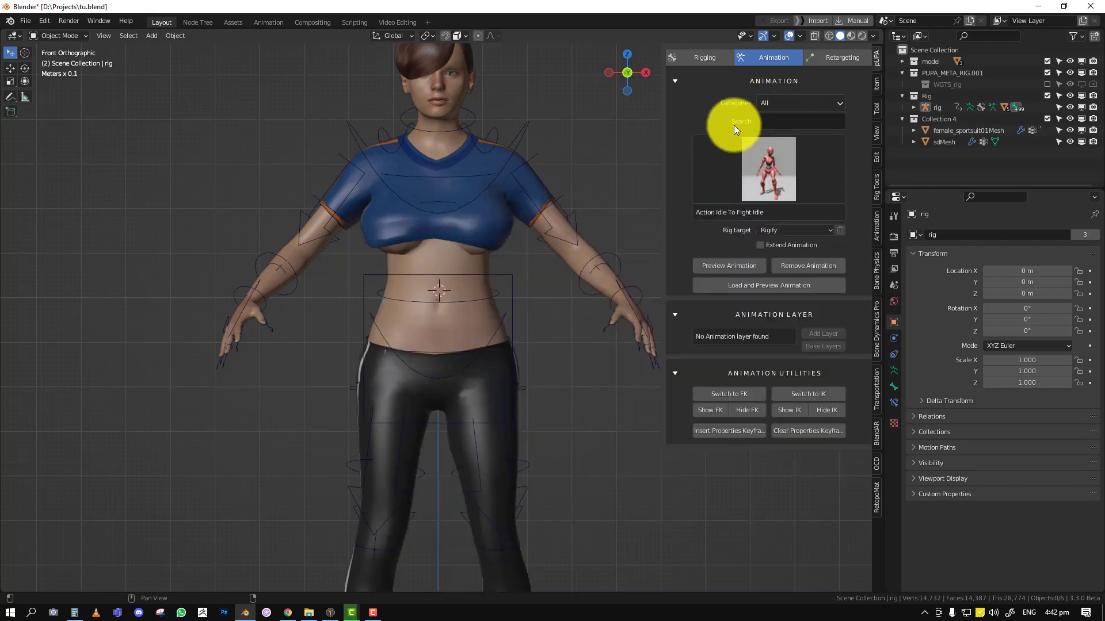
Step: Search the animation library for "walk" and browse the matching previews
{"action": "left_click", "coordinate": [791, 122]}
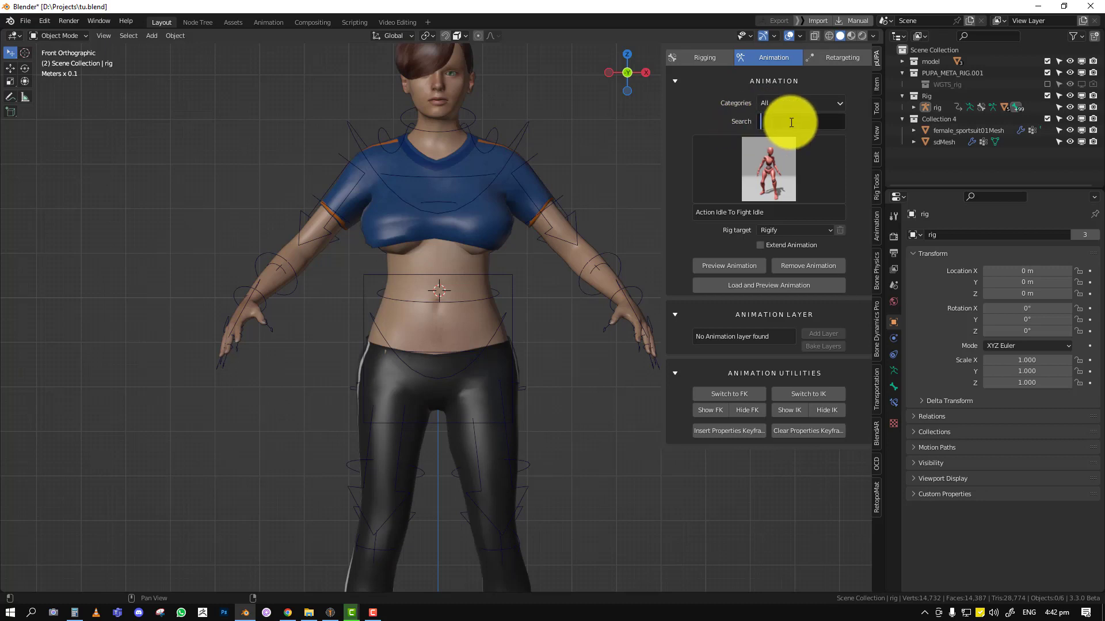
{"action": "type", "text": "walk"}
{"action": "key", "text": "Return"}
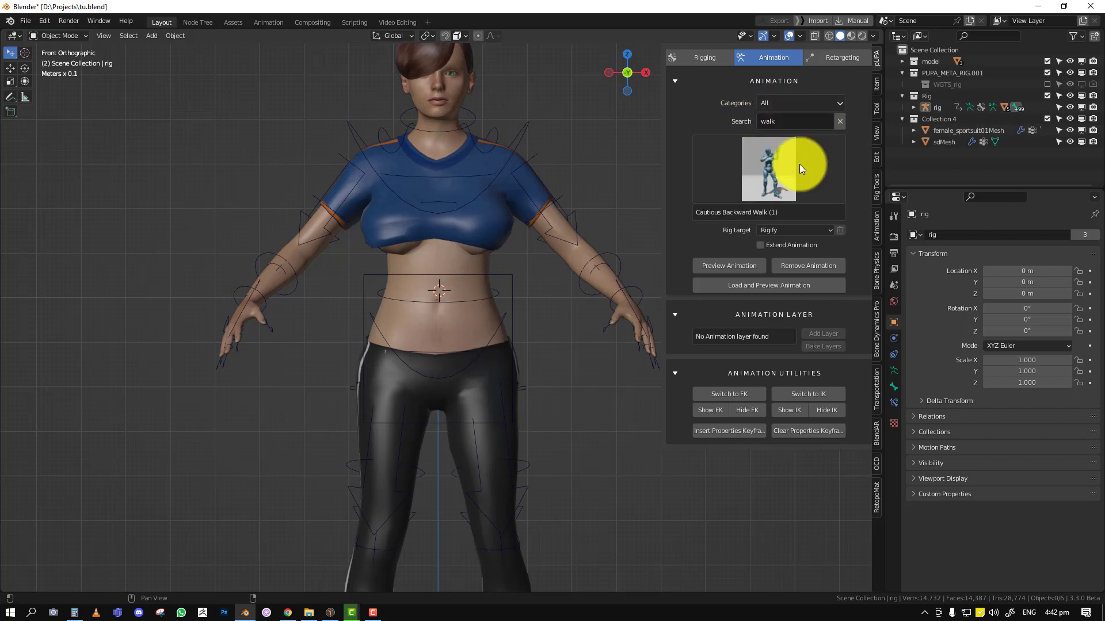
{"action": "left_click", "coordinate": [782, 164]}
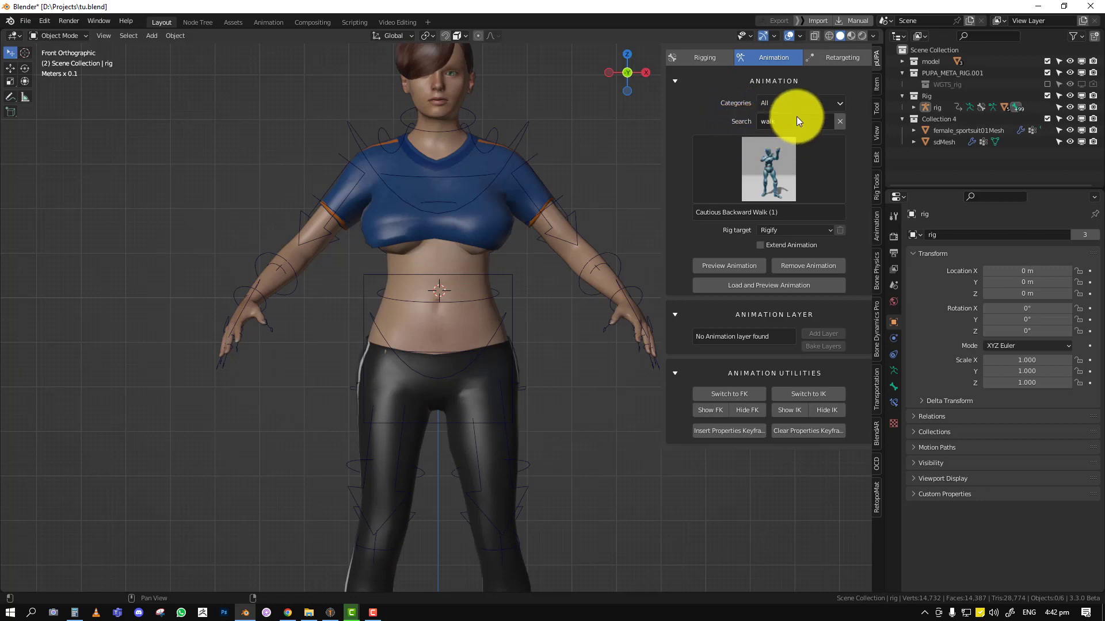
Step: Search the animation library for "rt", browse the previews, and clear the search
{"action": "type", "text": "rt"}
{"action": "key", "text": "Return"}
{"action": "left_click", "coordinate": [788, 156]}
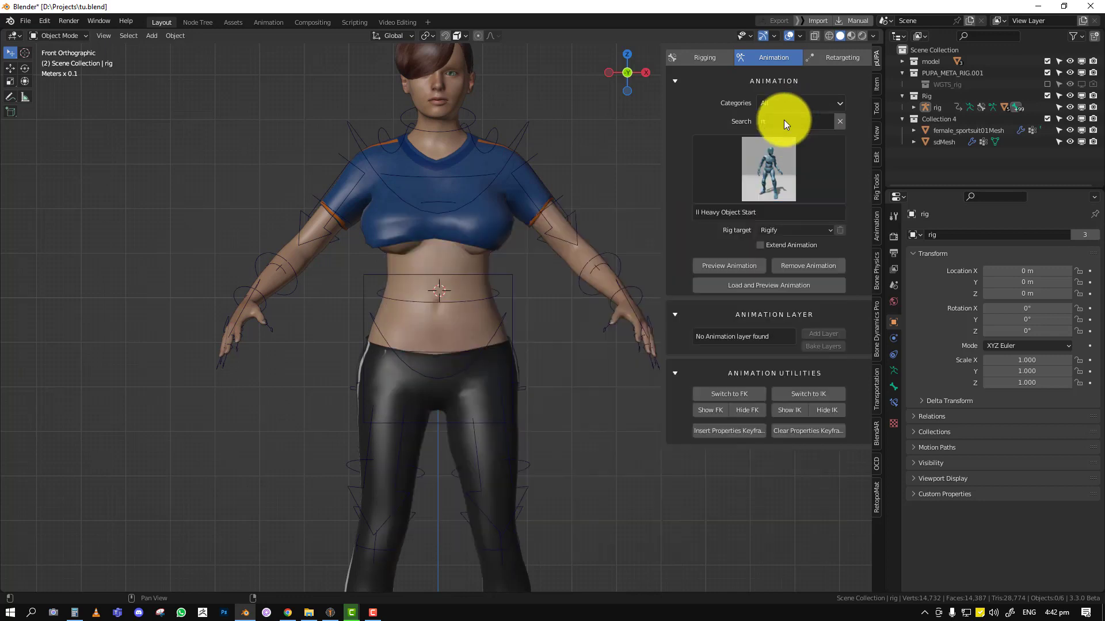
{"action": "left_click", "coordinate": [841, 120]}
{"action": "left_click", "coordinate": [772, 102]}
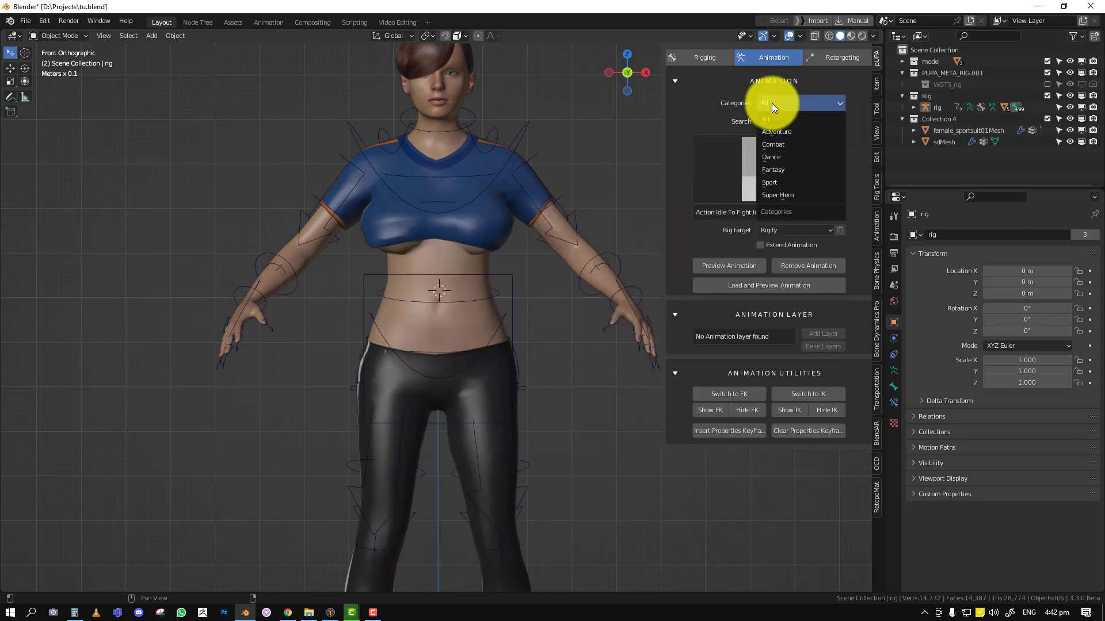
Step: Try the Cmu and Make_Human (Cmu Rig) options as the animation's rig target
{"action": "left_click", "coordinate": [784, 229]}
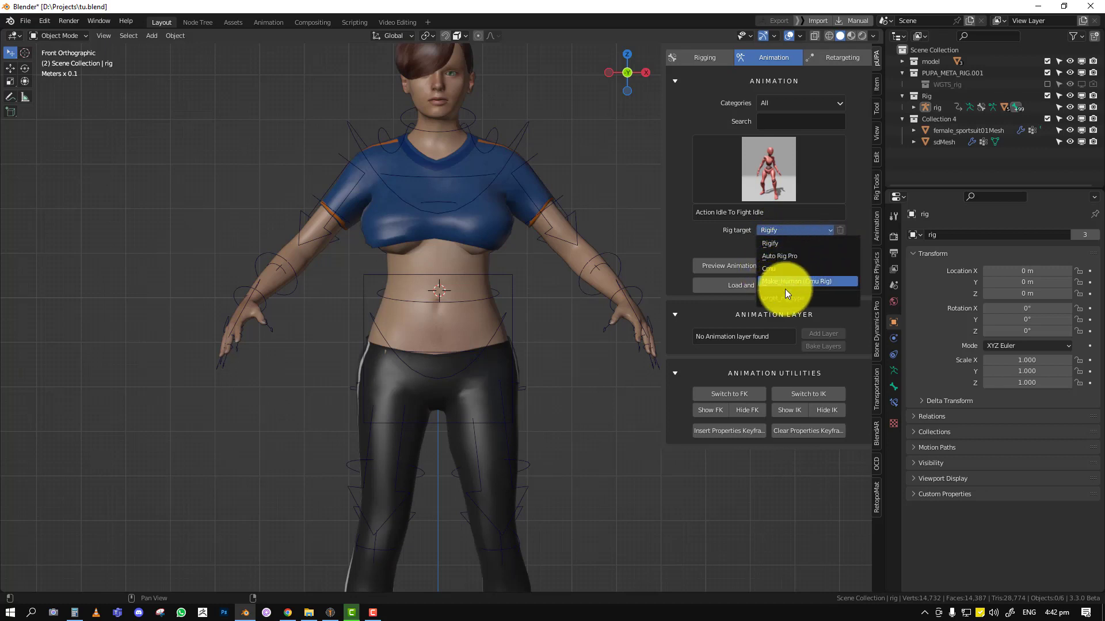
{"action": "left_click", "coordinate": [783, 269]}
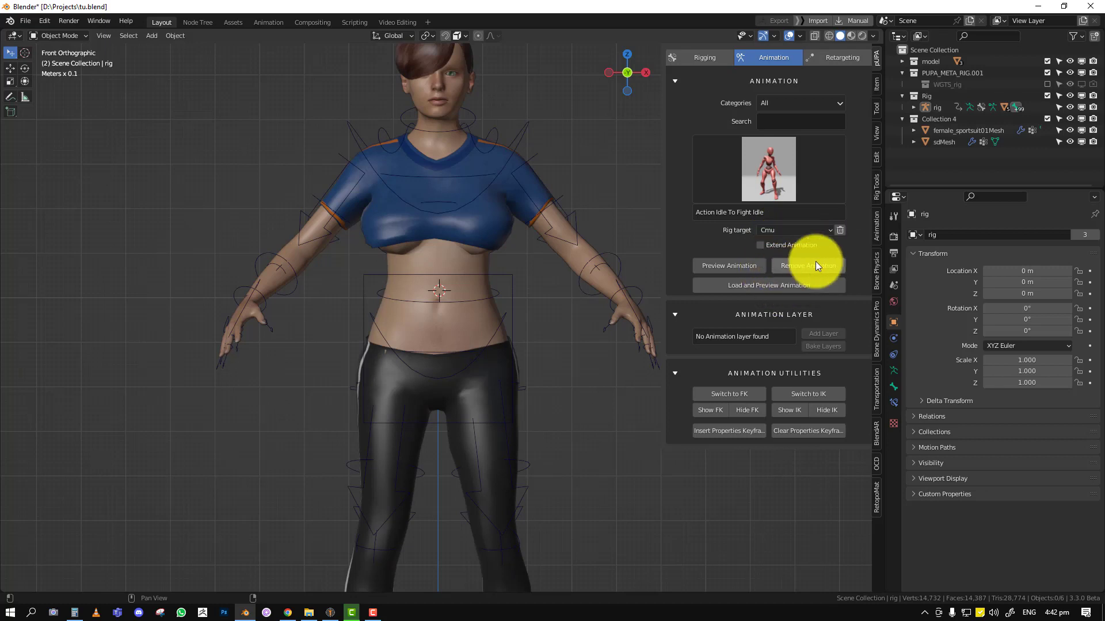
{"action": "left_click", "coordinate": [799, 229]}
{"action": "left_click", "coordinate": [785, 282]}
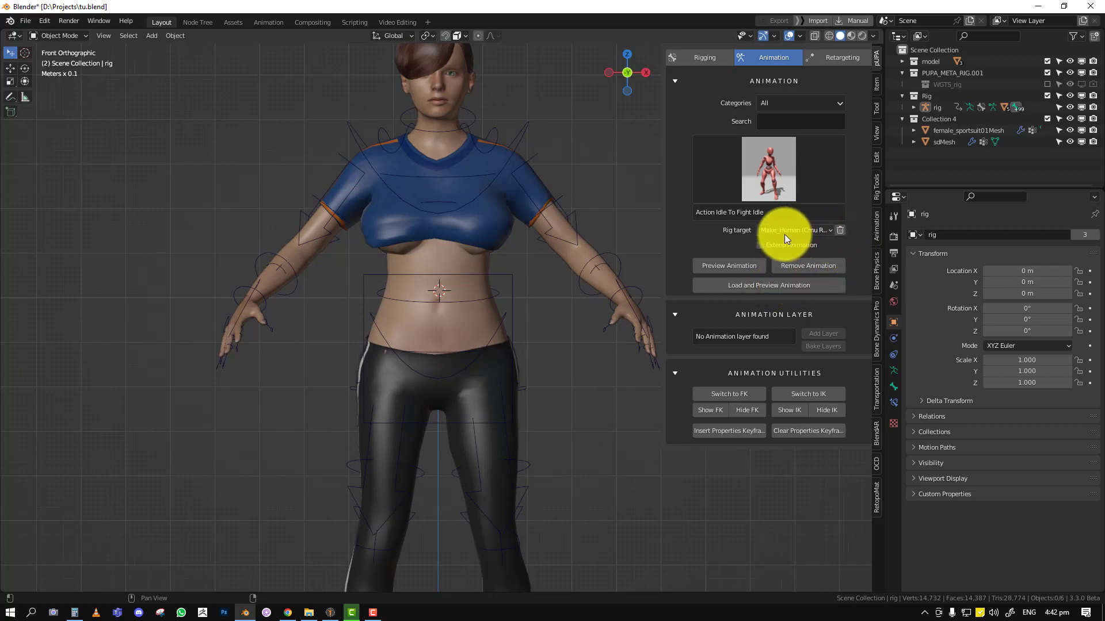
Step: Choose Cmu as the rig target and delete that entry from the rig target list
{"action": "middle_click_drag", "start_coordinate": [519, 259], "coordinate": [509, 267]}
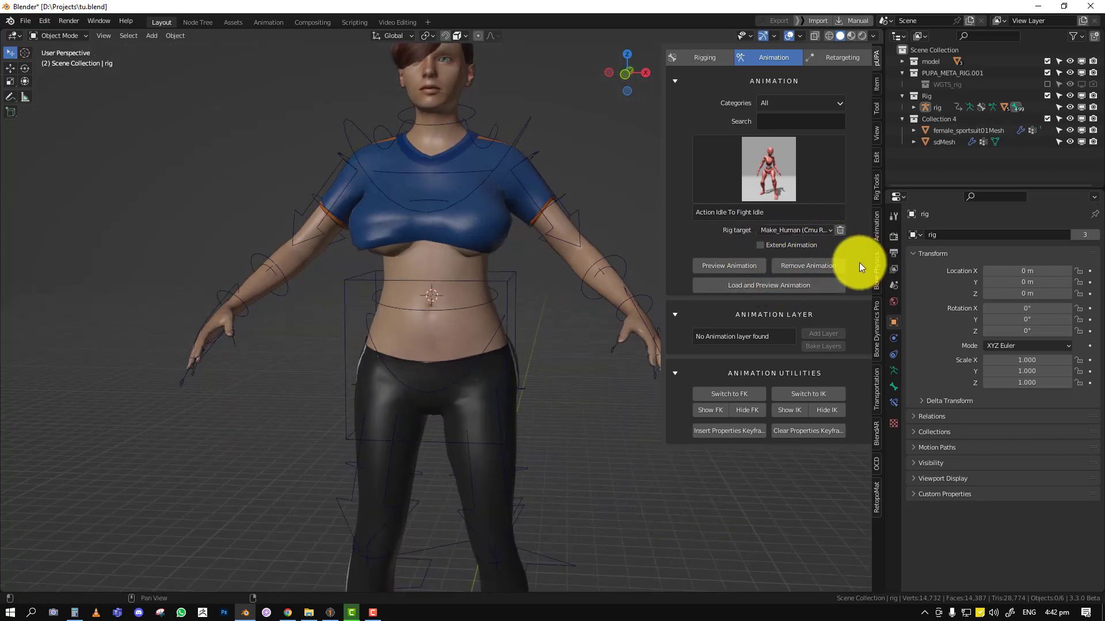
{"action": "left_click", "coordinate": [811, 231]}
{"action": "left_click", "coordinate": [799, 271]}
{"action": "left_click", "coordinate": [840, 230]}
Step: Review the remaining rig targets and the retargeter settings, and return to the animation tools
{"action": "left_click", "coordinate": [803, 233]}
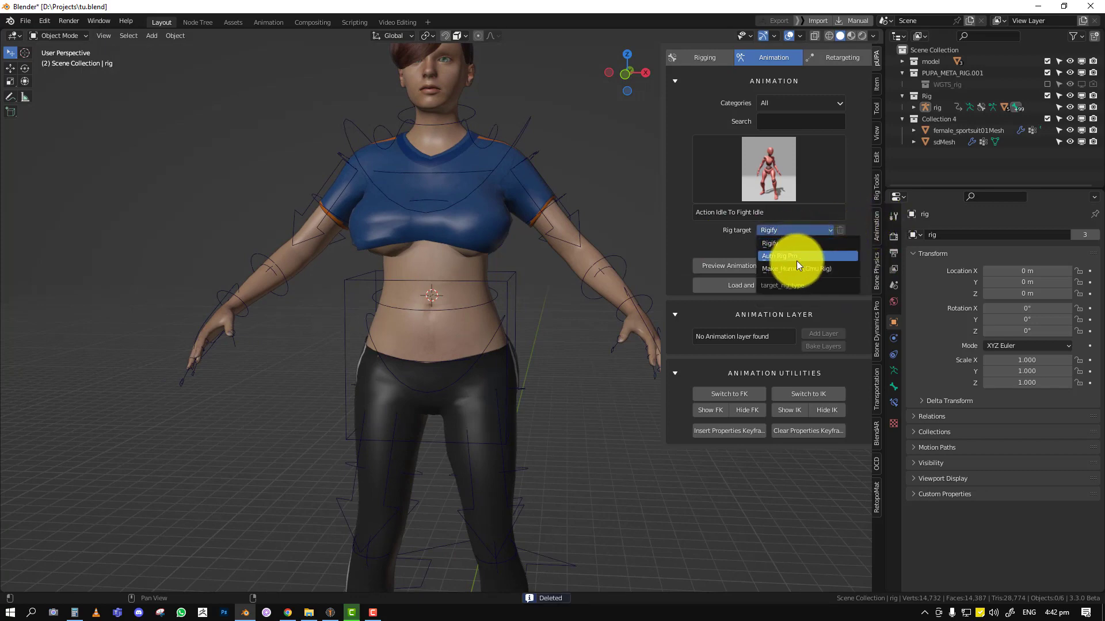
{"action": "left_click", "coordinate": [836, 60]}
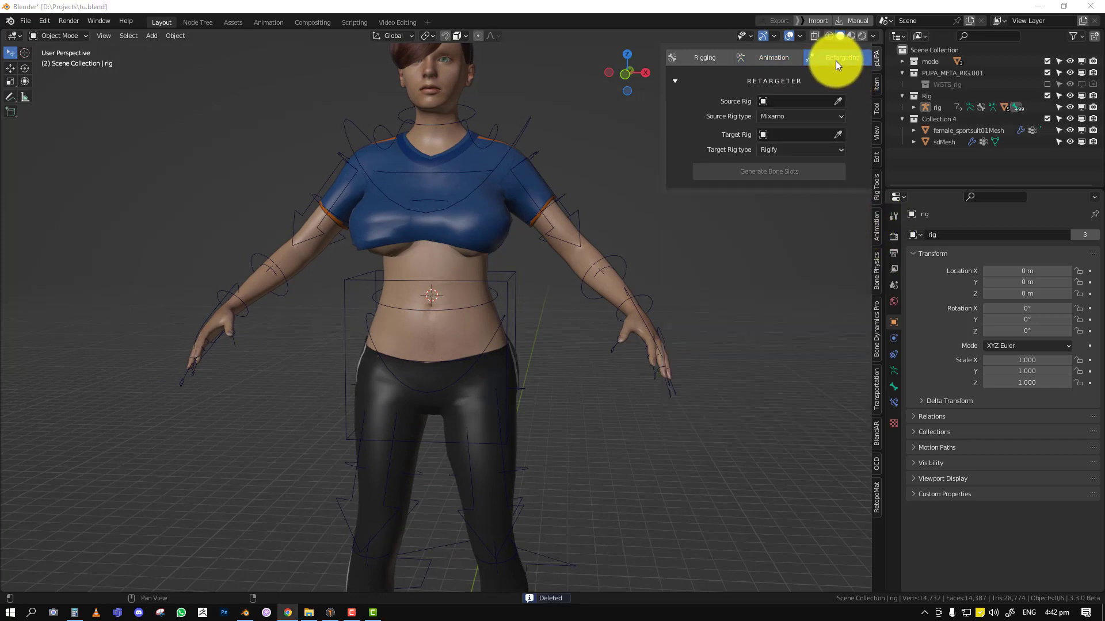
{"action": "left_click", "coordinate": [784, 60]}
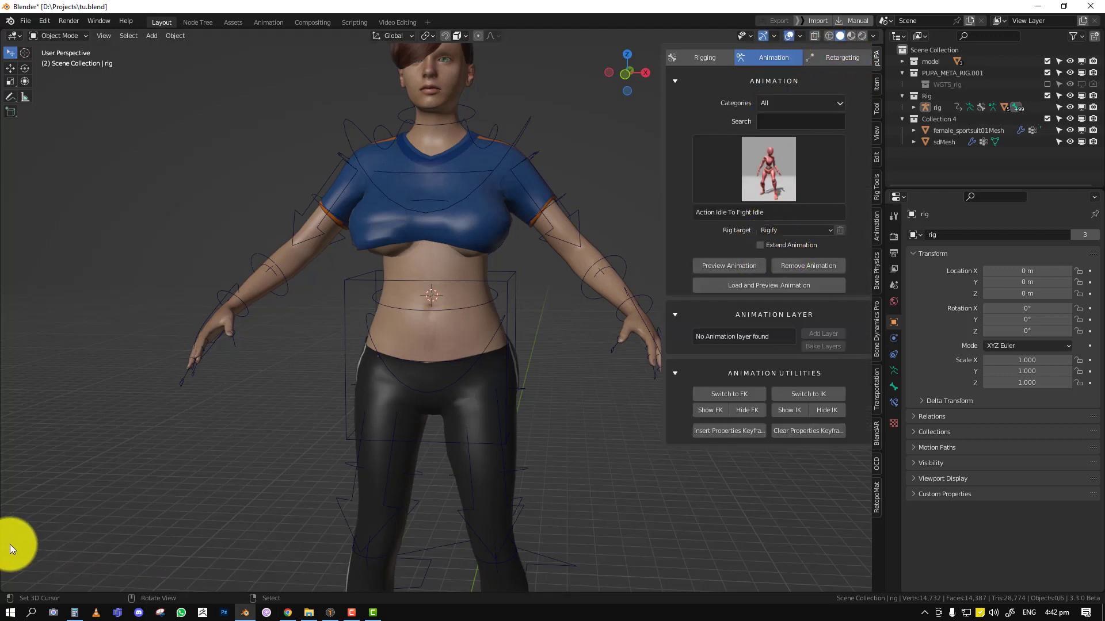
Step: Split the 3D viewport horizontally and turn the new lower area into a Timeline
{"action": "left_click_drag", "start_coordinate": [9, 588], "coordinate": [19, 501]}
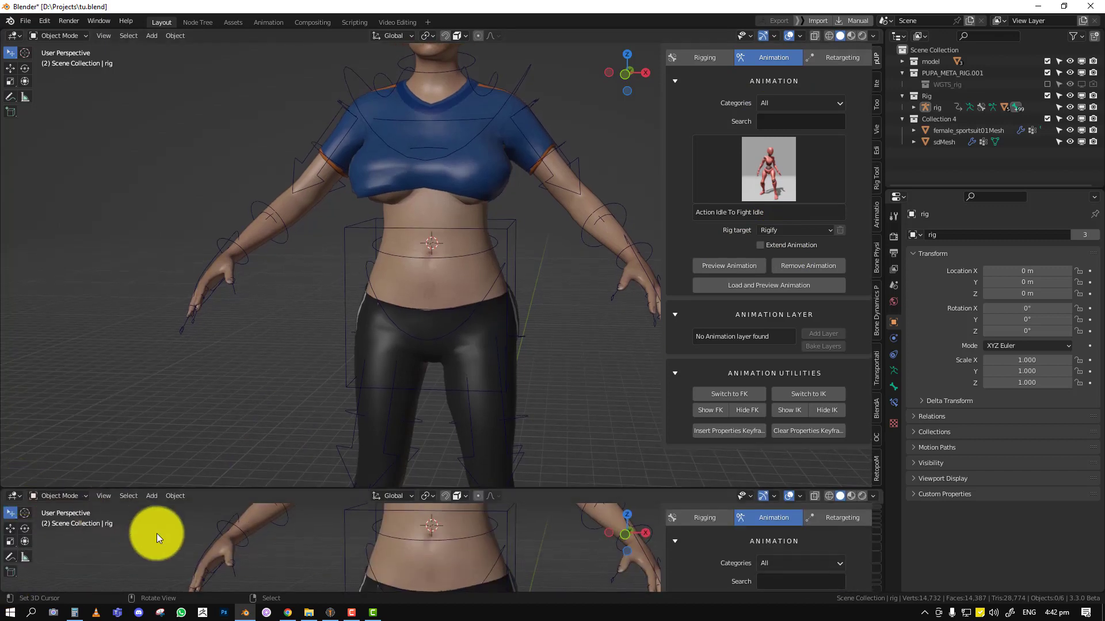
{"action": "key", "text": "shift+F12"}
{"action": "key", "text": "shift+F12"}
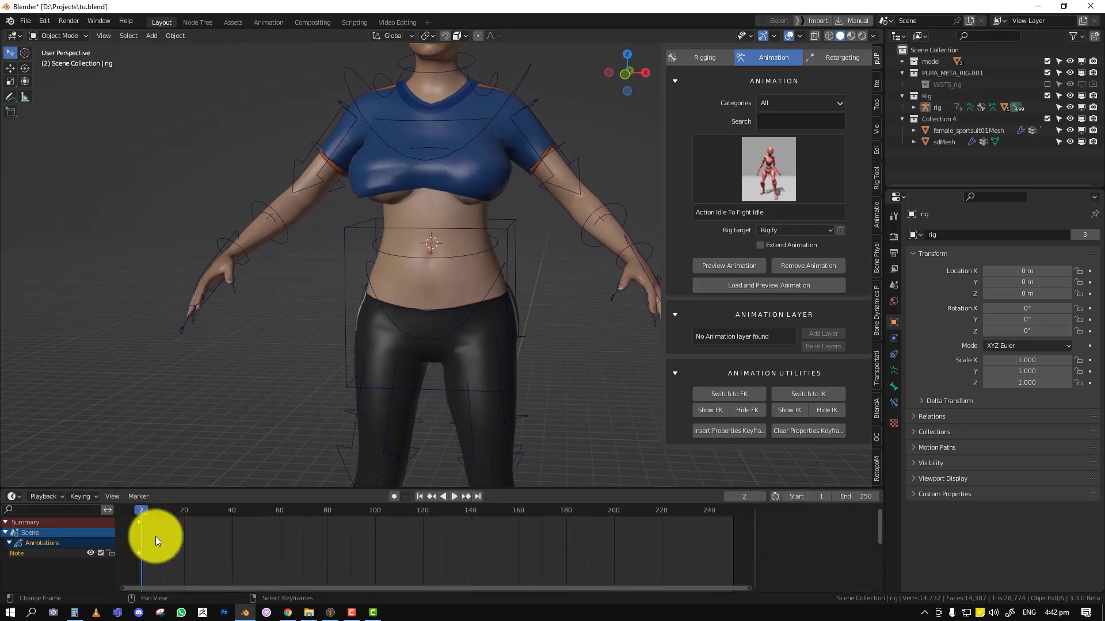
{"action": "left_click", "coordinate": [804, 267]}
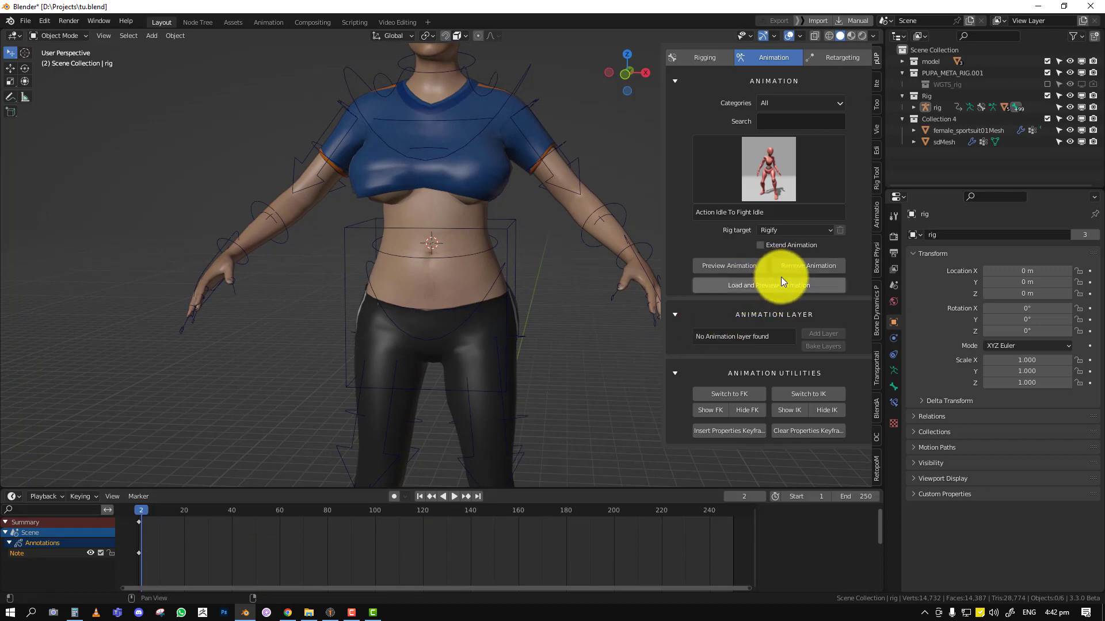
Step: Select the character rig and preview the "Braced Hang To…" library animation on it with Rigify as the rig target
{"action": "left_click", "coordinate": [526, 70]}
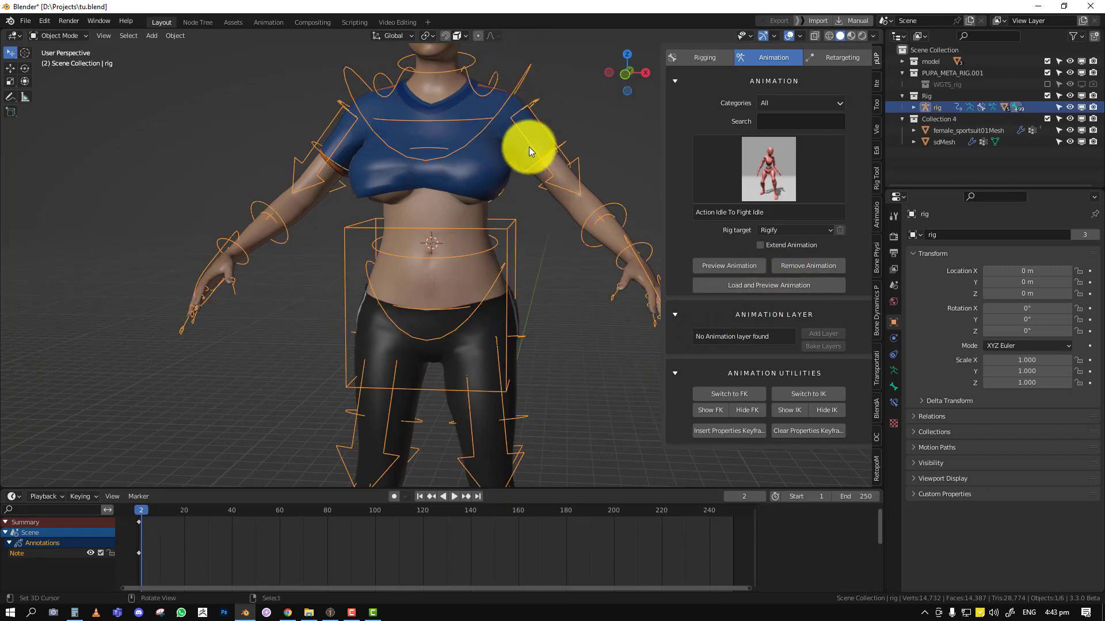
{"action": "middle_click_drag", "start_coordinate": [529, 158], "coordinate": [483, 203]}
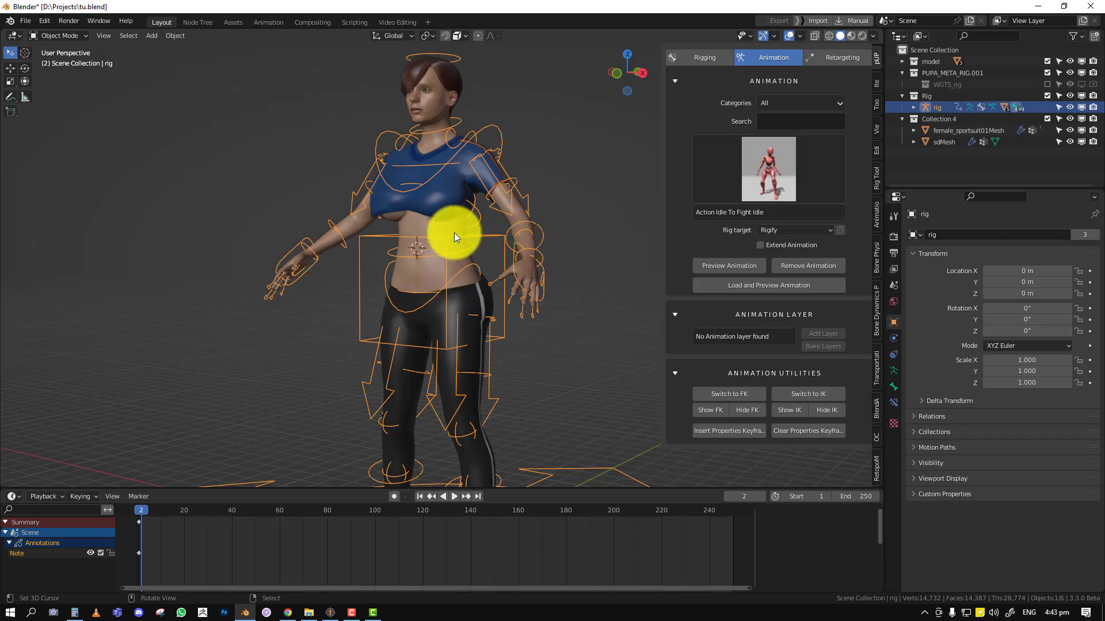
{"action": "left_click", "coordinate": [774, 229]}
{"action": "middle_click_drag", "start_coordinate": [547, 240], "coordinate": [575, 264]}
{"action": "left_click", "coordinate": [744, 190]}
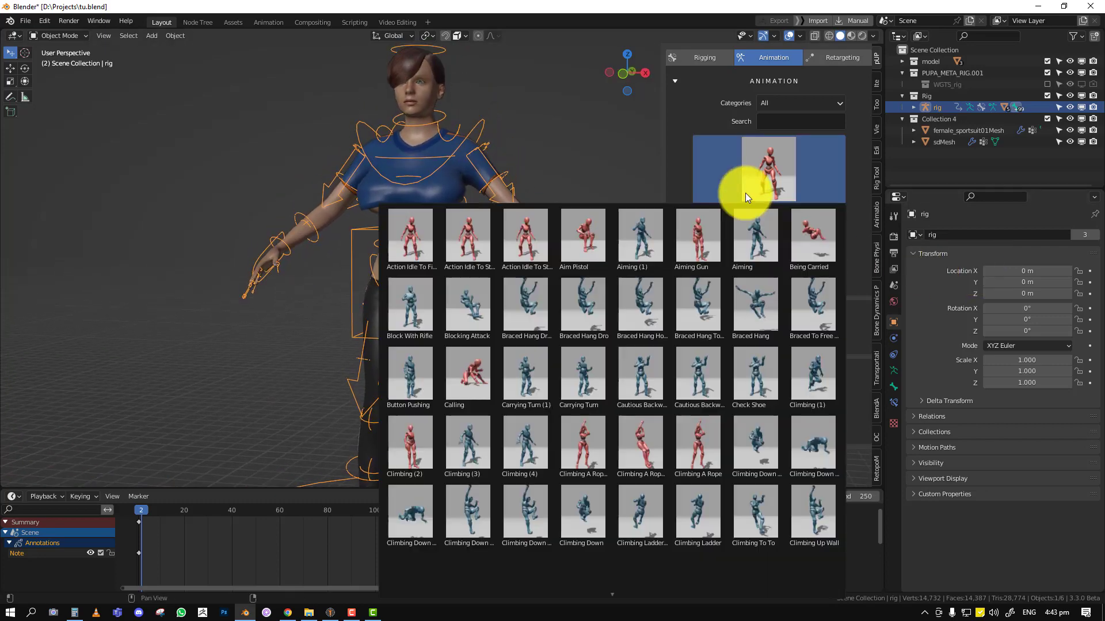
{"action": "left_click", "coordinate": [678, 241]}
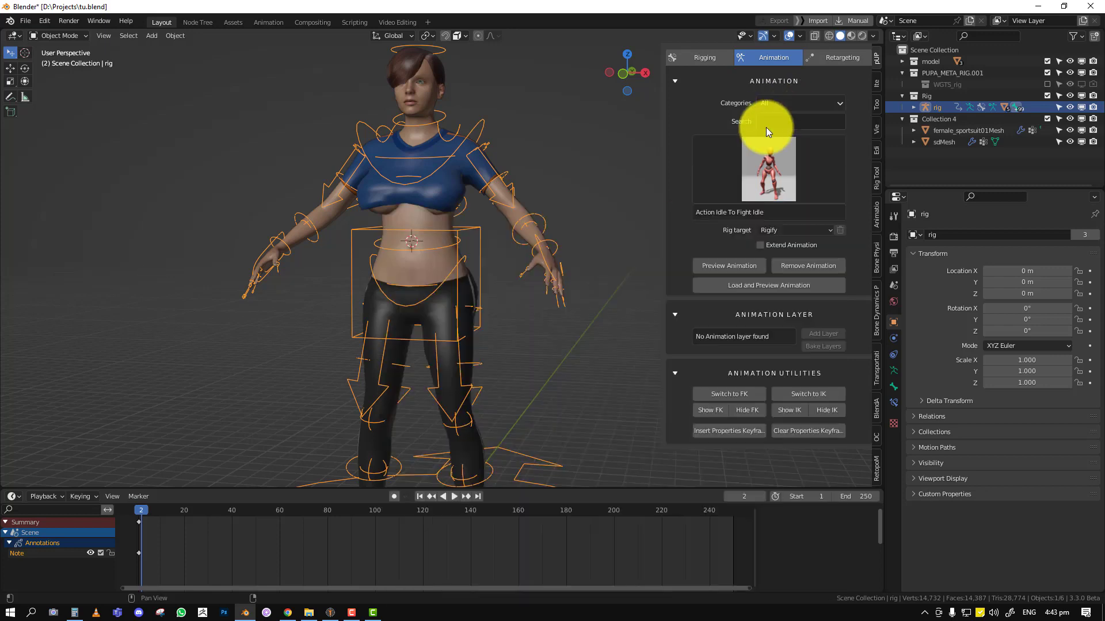
{"action": "left_click", "coordinate": [779, 156]}
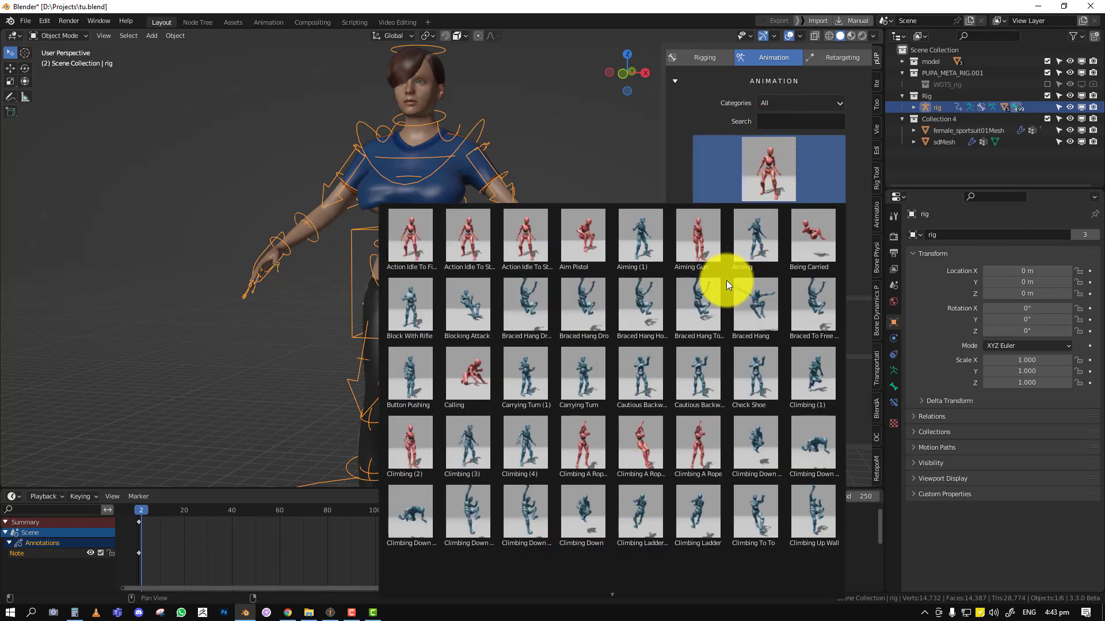
{"action": "left_click", "coordinate": [709, 298]}
{"action": "mouse_move", "coordinate": [632, 276]}
{"action": "middle_mouse_down"}
{"action": "mouse_move", "coordinate": [465, 251]}
{"action": "mouse_move", "coordinate": [633, 258]}
{"action": "middle_mouse_up"}
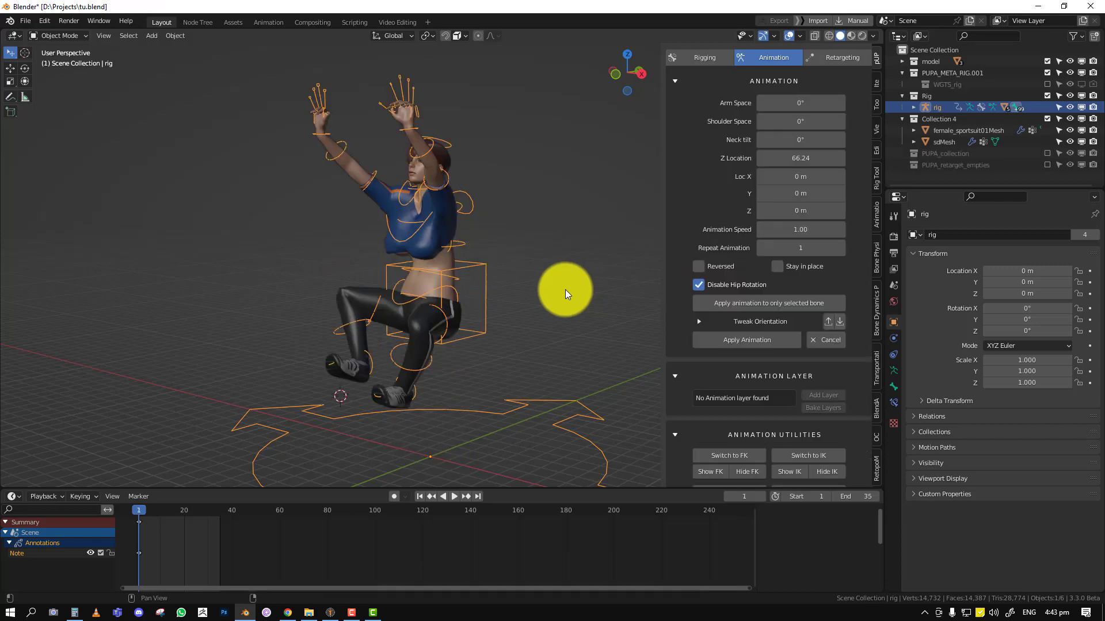
Step: Play the climbing preview and watch the character's motion from the side
{"action": "scroll", "coordinate": [564, 295], "scroll_direction": "down", "scroll_amount": 4}
{"action": "key", "text": "space"}
{"action": "middle_click_drag", "start_coordinate": [547, 293], "coordinate": [505, 284]}
{"action": "scroll", "coordinate": [505, 284], "scroll_direction": "up", "scroll_amount": 1}
{"action": "key", "text": "space"}
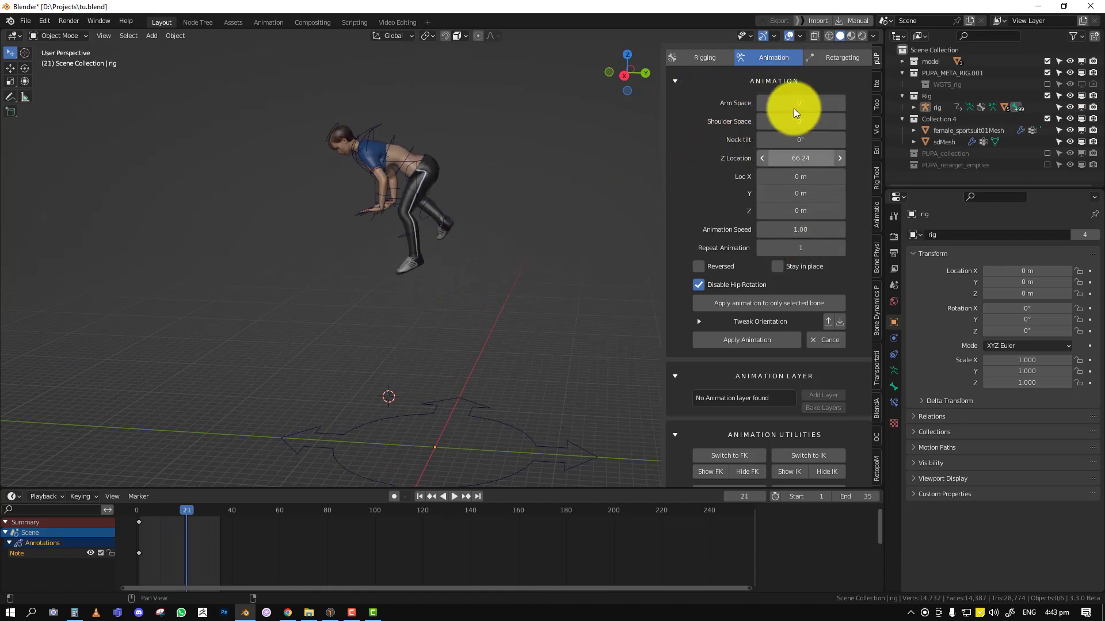
Step: Switch the rig to Pose Mode, try selecting its leg, arm and chest controls, and replay the preview
{"action": "left_click", "coordinate": [398, 136]}
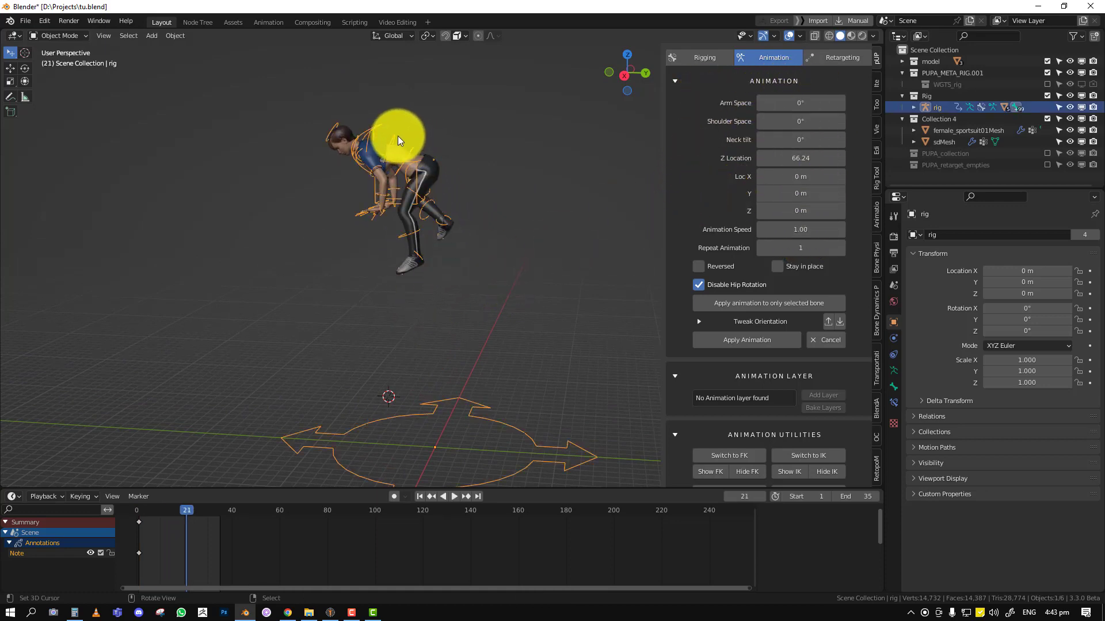
{"action": "key", "text": "ctrl+Tab"}
{"action": "left_click", "coordinate": [419, 205]}
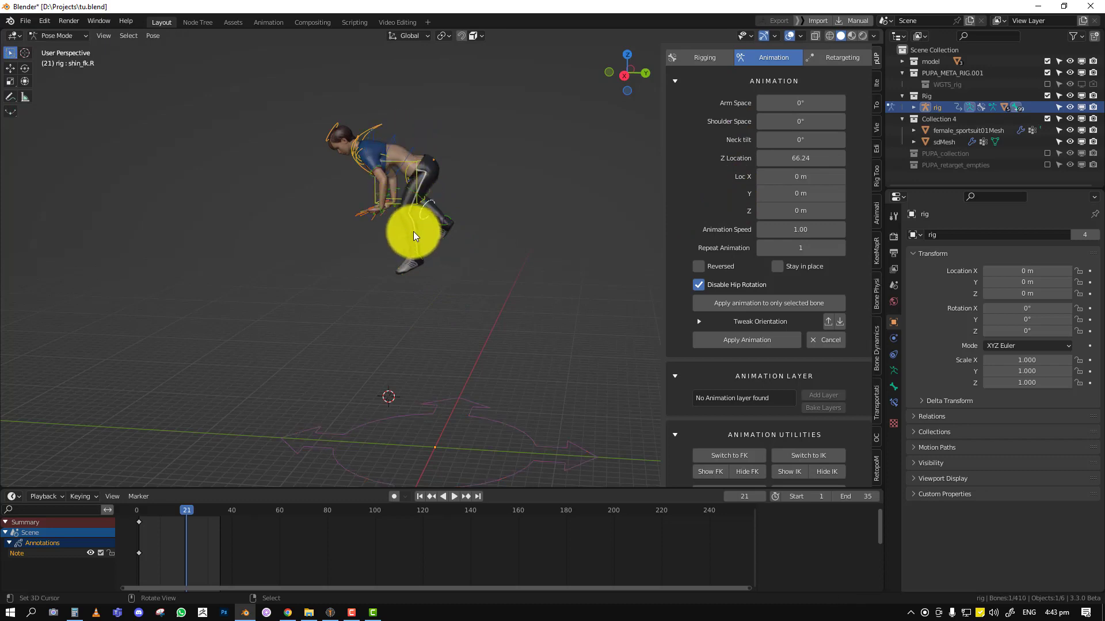
{"action": "left_click", "coordinate": [445, 220]}
{"action": "left_click", "coordinate": [402, 210]}
{"action": "left_click", "coordinate": [378, 209]}
{"action": "left_click", "coordinate": [366, 132]}
{"action": "left_click", "coordinate": [366, 133]}
{"action": "middle_click_drag", "start_coordinate": [347, 212], "coordinate": [405, 198]}
{"action": "key", "text": "space"}
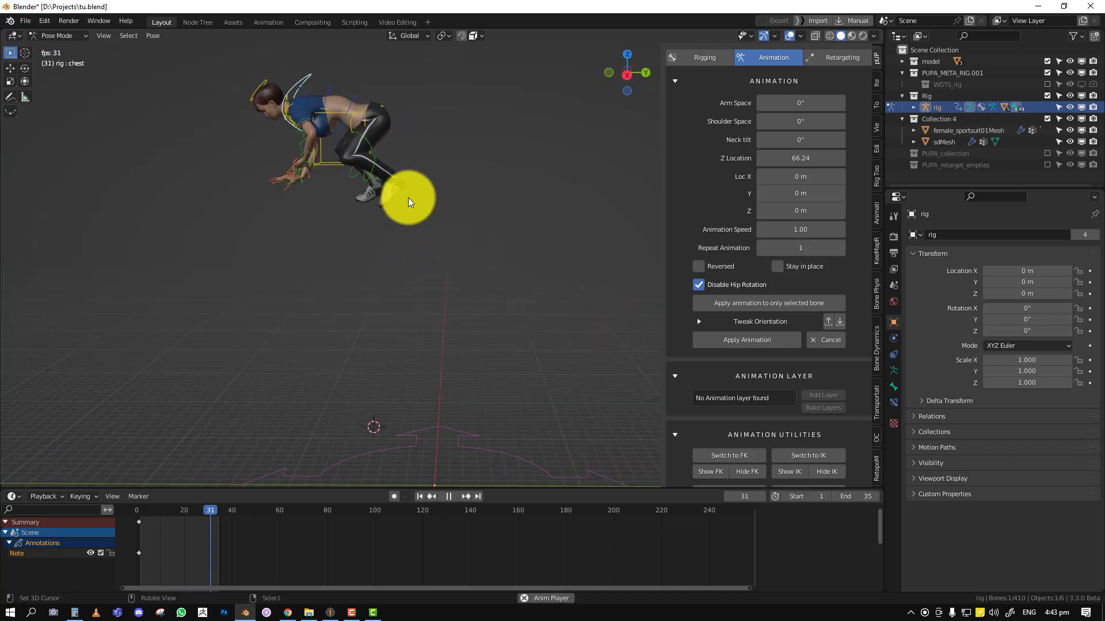
{"action": "key", "text": "space"}
{"action": "middle_click_drag", "start_coordinate": [504, 180], "coordinate": [454, 186]}
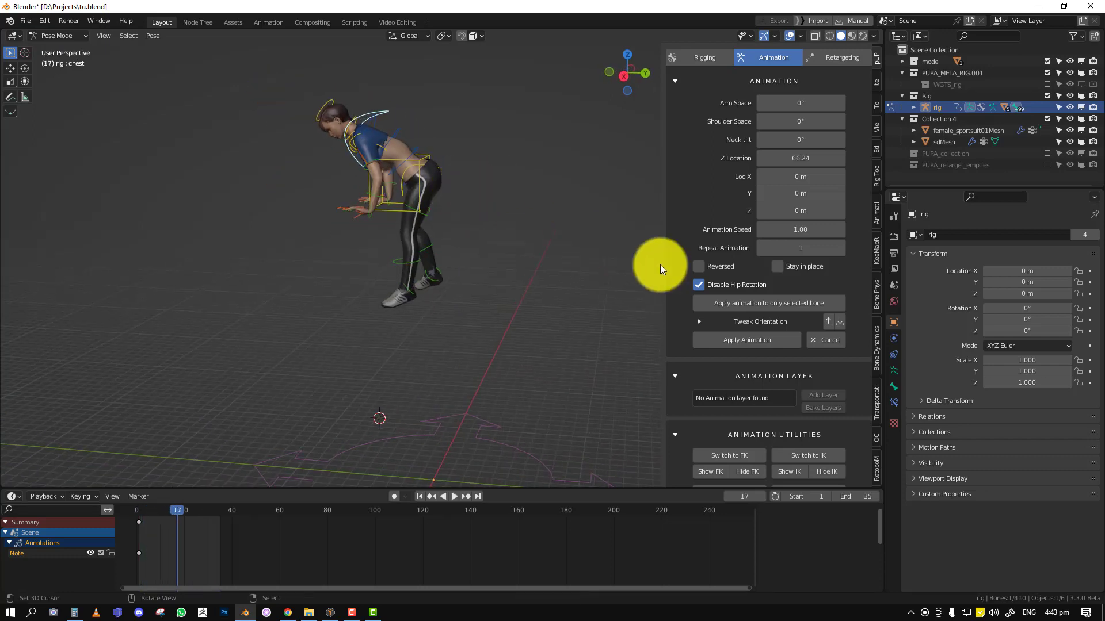
Step: Try the Reversed option while the preview plays, and leave it turned off
{"action": "left_click", "coordinate": [727, 267]}
{"action": "key", "text": "space"}
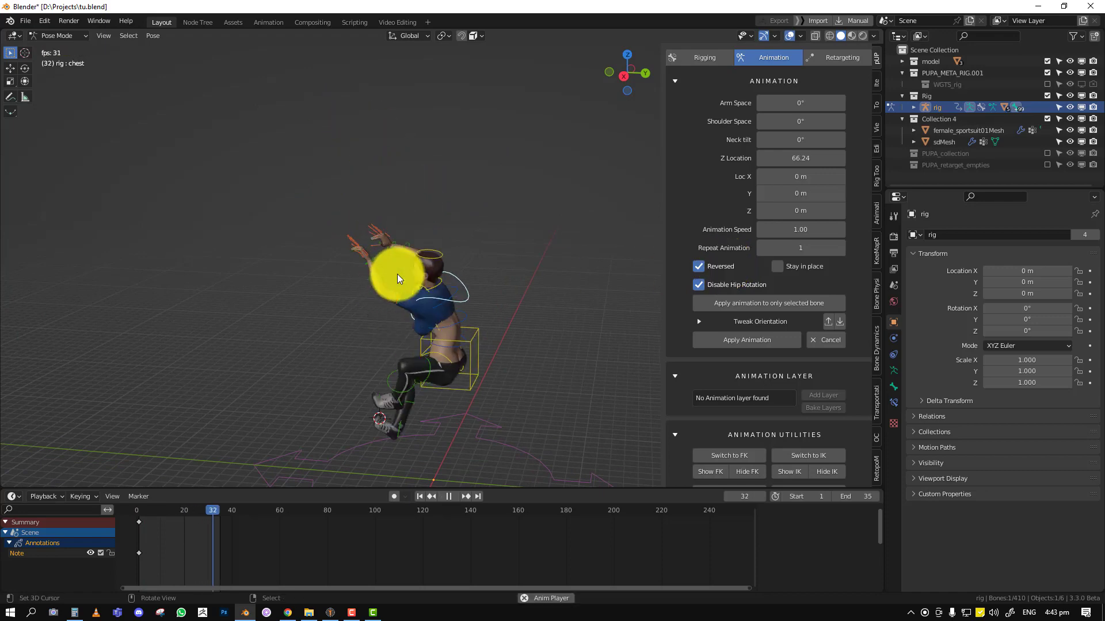
{"action": "left_click", "coordinate": [726, 266]}
{"action": "mouse_move", "coordinate": [460, 290]}
{"action": "middle_mouse_down"}
{"action": "mouse_move", "coordinate": [480, 298]}
{"action": "mouse_move", "coordinate": [485, 286]}
{"action": "mouse_move", "coordinate": [471, 305]}
{"action": "middle_mouse_up"}
{"action": "left_click", "coordinate": [712, 267]}
{"action": "left_click", "coordinate": [710, 267]}
Step: Enable Stay in place with the X, Y and Z axes all active, check the playback, and return to the first frame
{"action": "left_click", "coordinate": [805, 266]}
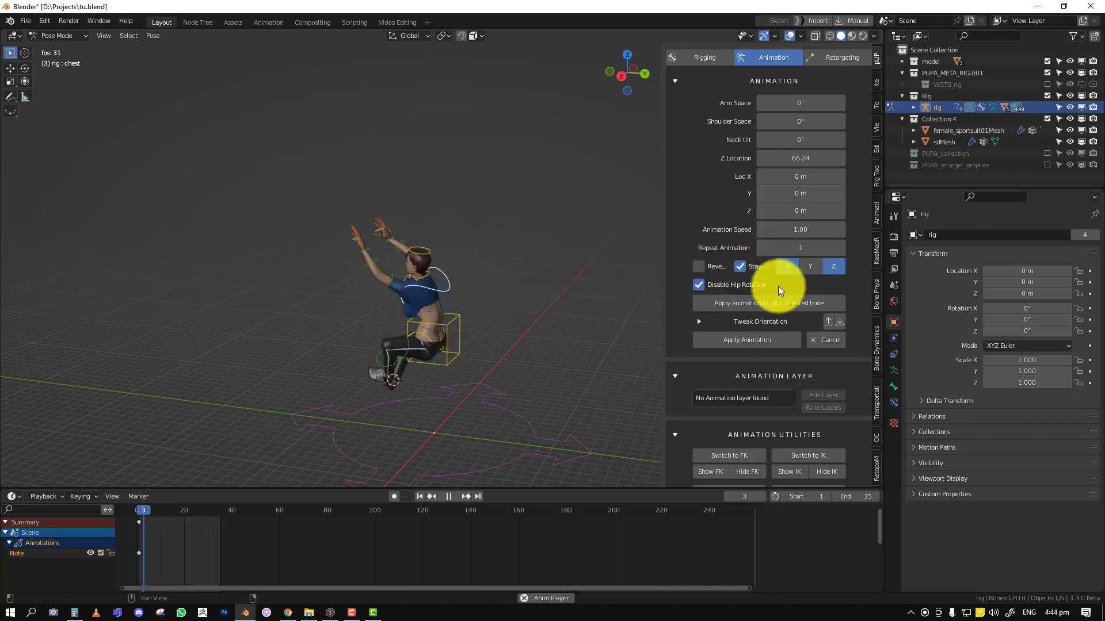
{"action": "left_click", "coordinate": [837, 267]}
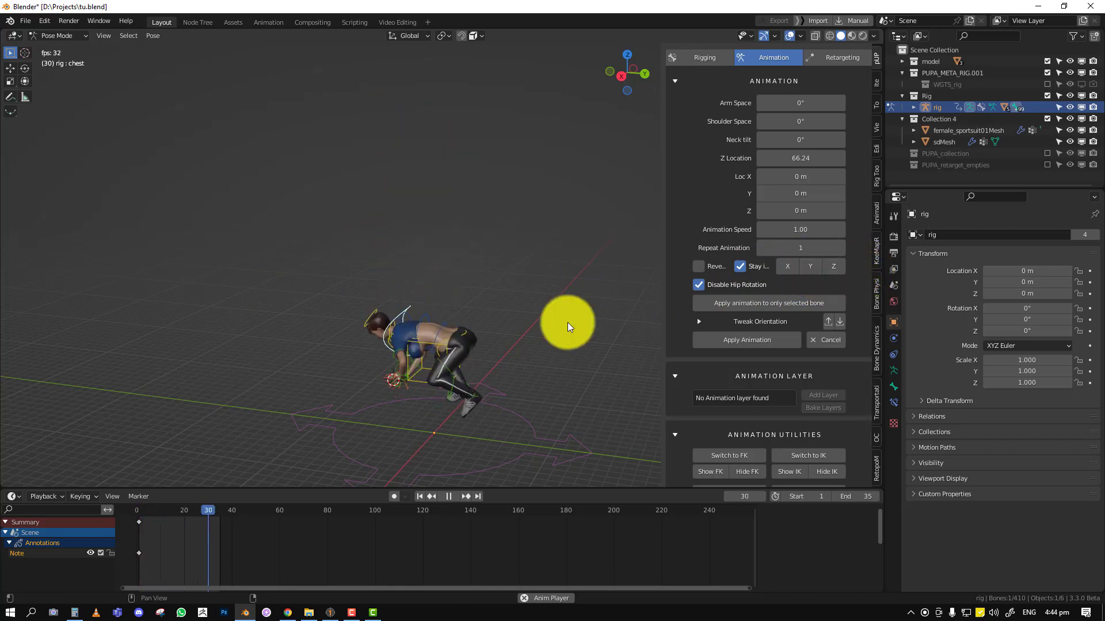
{"action": "left_click", "coordinate": [787, 266]}
{"action": "left_click", "coordinate": [810, 266]}
{"action": "left_click", "coordinate": [833, 267]}
{"action": "middle_click_drag", "start_coordinate": [457, 346], "coordinate": [529, 264]}
{"action": "key", "text": "shift+space"}
{"action": "middle_click_drag", "start_coordinate": [450, 256], "coordinate": [478, 257]}
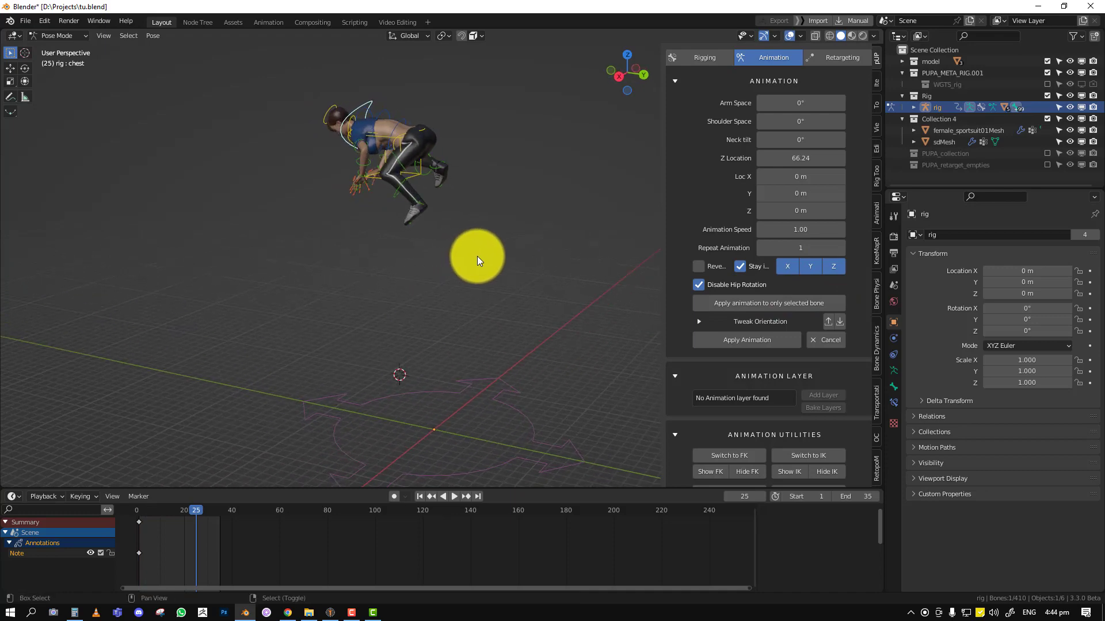
{"action": "key", "text": "shift+Left"}
Step: Deselect the bones and cancel the climbing animation preview
{"action": "left_click", "coordinate": [778, 271]}
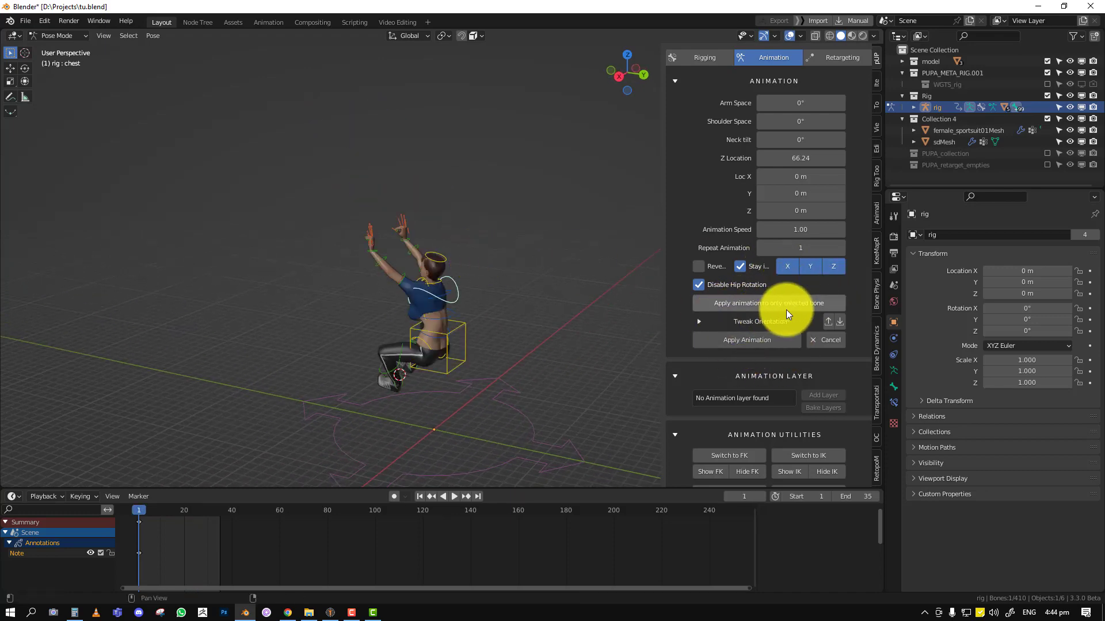
{"action": "middle_click_drag", "start_coordinate": [354, 323], "coordinate": [485, 279]}
{"action": "left_click", "coordinate": [479, 212]}
{"action": "mouse_move", "coordinate": [486, 212]}
{"action": "middle_mouse_down"}
{"action": "mouse_move", "coordinate": [458, 206]}
{"action": "mouse_move", "coordinate": [492, 208]}
{"action": "middle_mouse_up"}
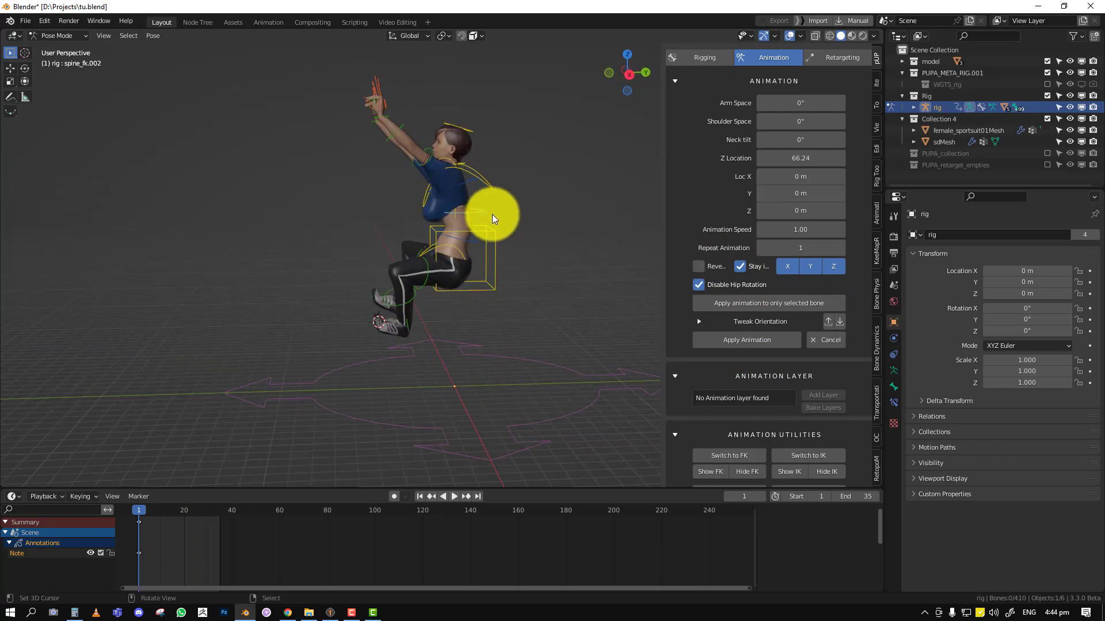
{"action": "left_click", "coordinate": [825, 340]}
Step: Search the animation library for "walking" and preview Stop Walking With Rifle (1) on the rig
{"action": "left_click", "coordinate": [776, 167]}
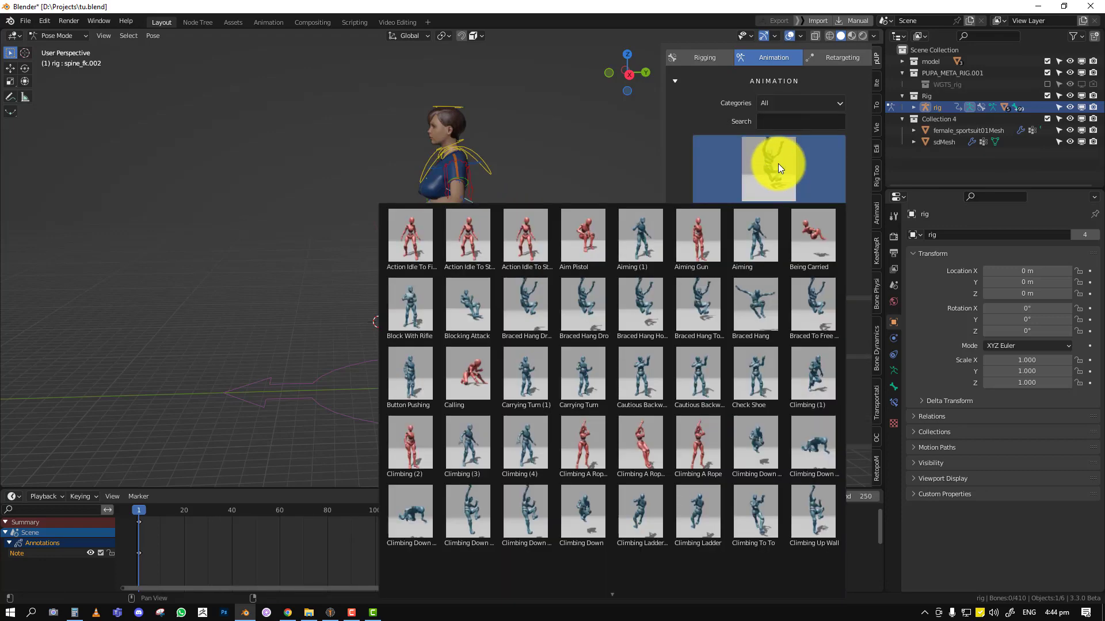
{"action": "left_click", "coordinate": [824, 118]}
{"action": "type", "text": "walking"}
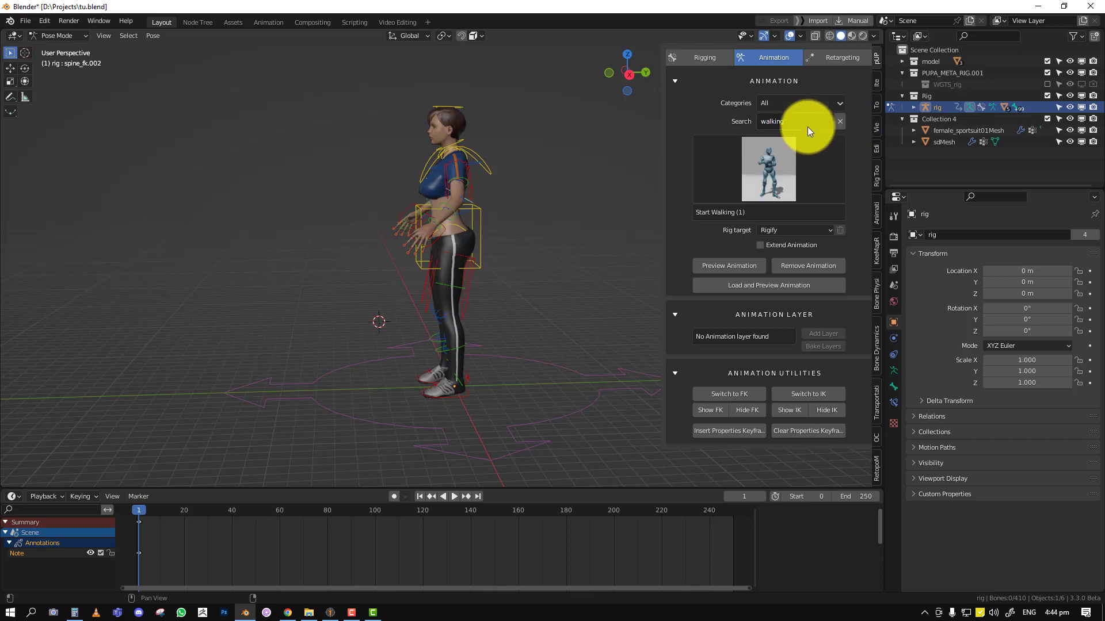
{"action": "left_click", "coordinate": [786, 145]}
{"action": "left_click", "coordinate": [588, 247]}
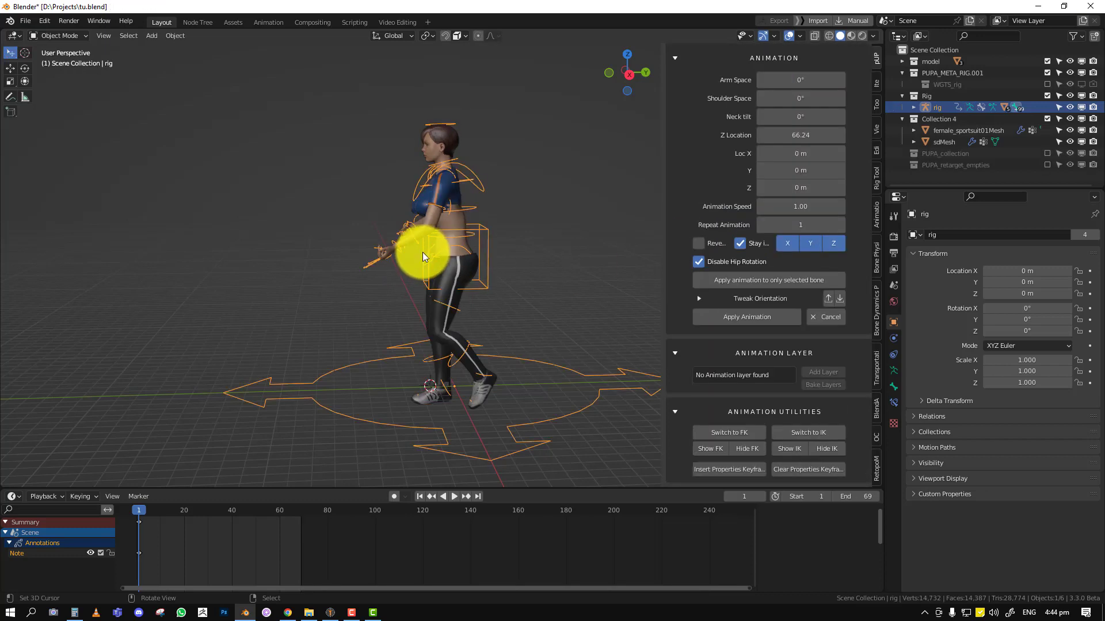
Step: Play the walking preview, briefly hiding the viewport overlays, and stop at frame 60
{"action": "key", "text": "space"}
{"action": "middle_click_drag", "start_coordinate": [428, 254], "coordinate": [247, 209]}
{"action": "key", "text": "shift+alt+z"}
{"action": "key", "text": "shift+alt+z"}
{"action": "key", "text": "space"}
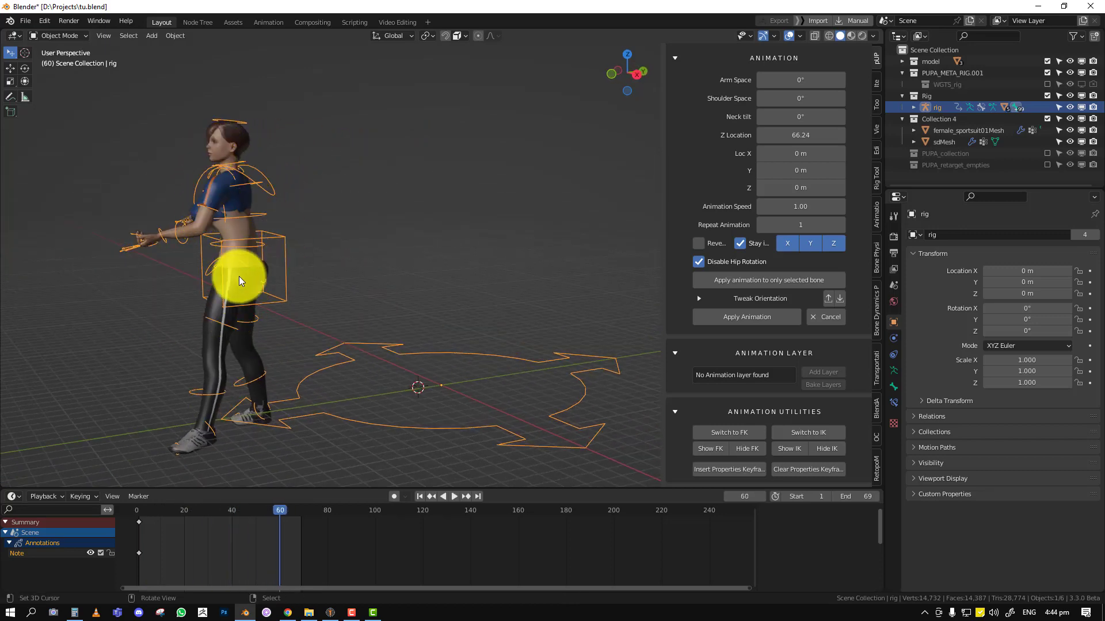
Step: In Pose Mode with wireframe shading, circle-select the torso and leg controls and apply the animation to only those bones
{"action": "mouse_move", "coordinate": [252, 291]}
{"action": "middle_mouse_down"}
{"action": "mouse_move", "coordinate": [306, 257]}
{"action": "mouse_move", "coordinate": [432, 260]}
{"action": "mouse_move", "coordinate": [439, 232]}
{"action": "mouse_move", "coordinate": [303, 226]}
{"action": "middle_mouse_up"}
{"action": "key", "text": "ctrl+Tab"}
{"action": "key", "text": "shift+z"}
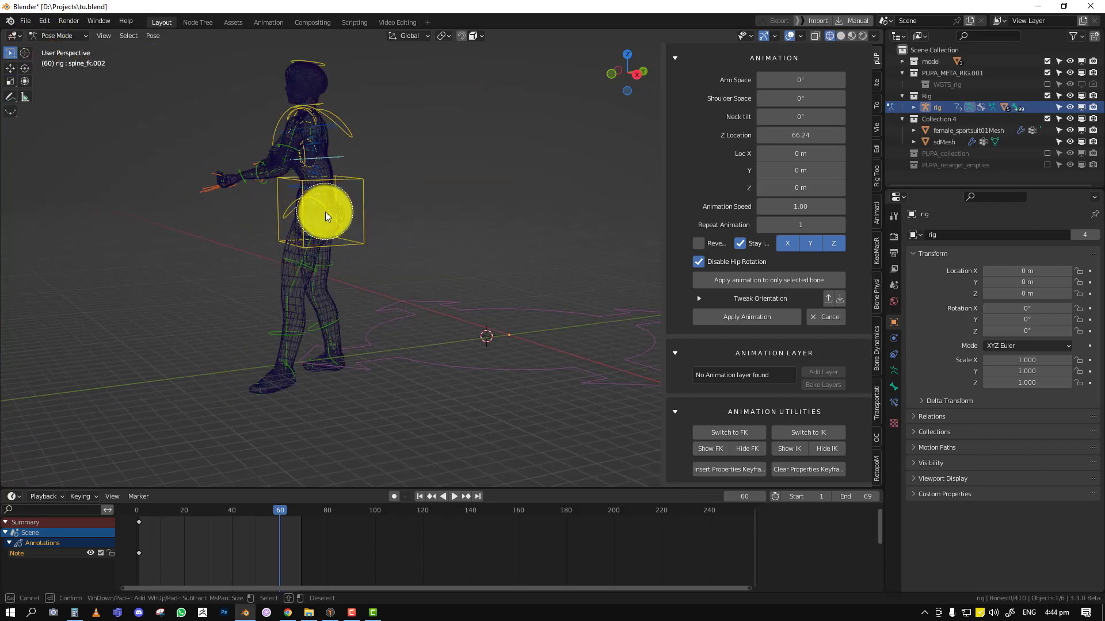
{"action": "key", "text": "c"}
{"action": "mouse_move", "coordinate": [333, 203]}
{"action": "left_mouse_down"}
{"action": "mouse_move", "coordinate": [312, 292]}
{"action": "mouse_move", "coordinate": [265, 401]}
{"action": "mouse_move", "coordinate": [397, 242]}
{"action": "mouse_move", "coordinate": [360, 271]}
{"action": "mouse_move", "coordinate": [333, 107]}
{"action": "left_mouse_up"}
{"action": "key", "text": "Escape"}
{"action": "left_click", "coordinate": [761, 284]}
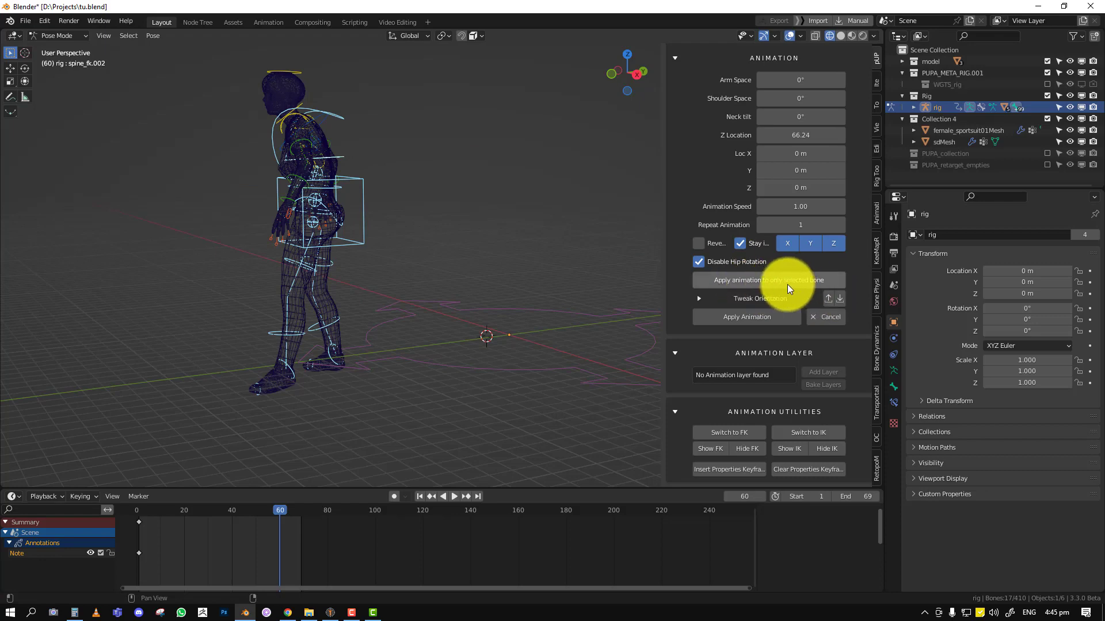
Step: Play the wireframe preview with overlays shown to check which bones move, and stop at frame 28
{"action": "key", "text": "space"}
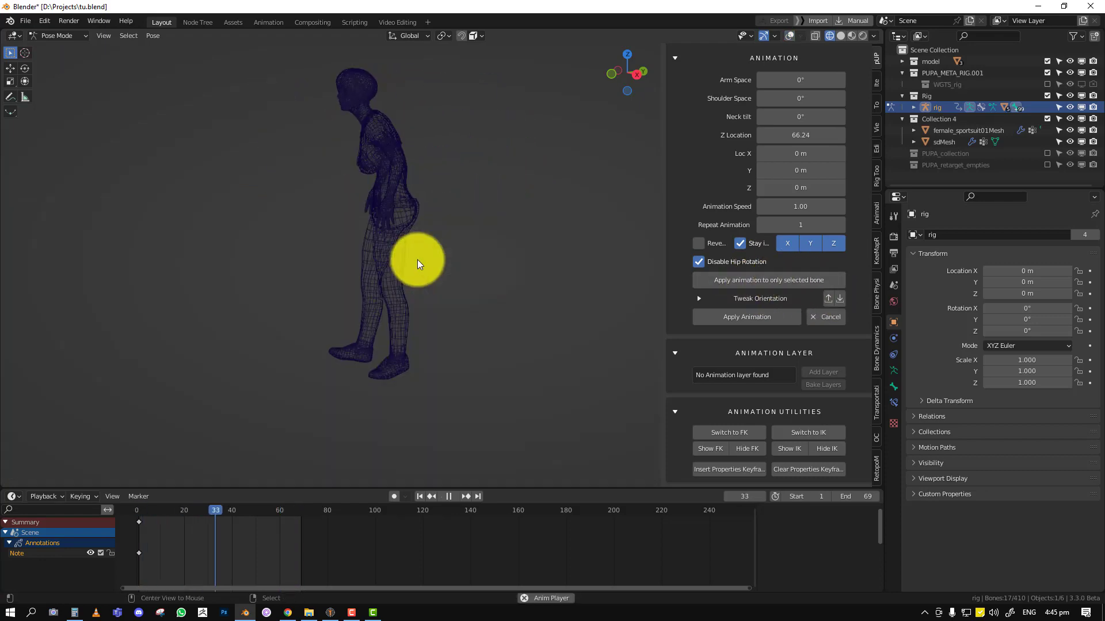
{"action": "key", "text": "shift+alt+z"}
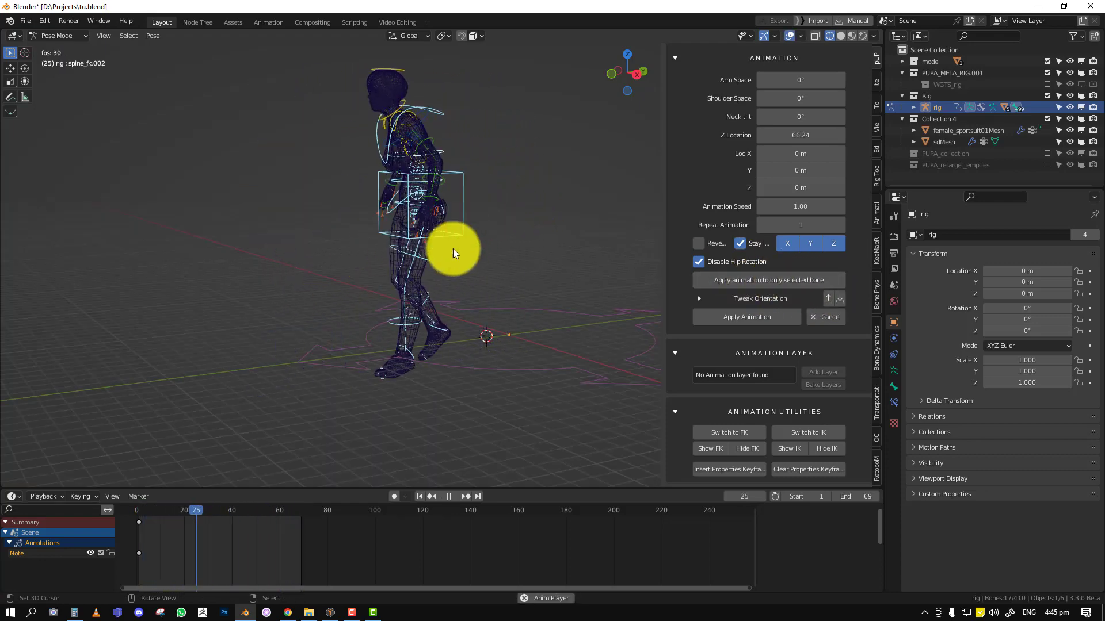
{"action": "middle_click_drag", "start_coordinate": [320, 212], "coordinate": [423, 210]}
{"action": "key", "text": "space"}
{"action": "middle_click_drag", "start_coordinate": [436, 159], "coordinate": [447, 153]}
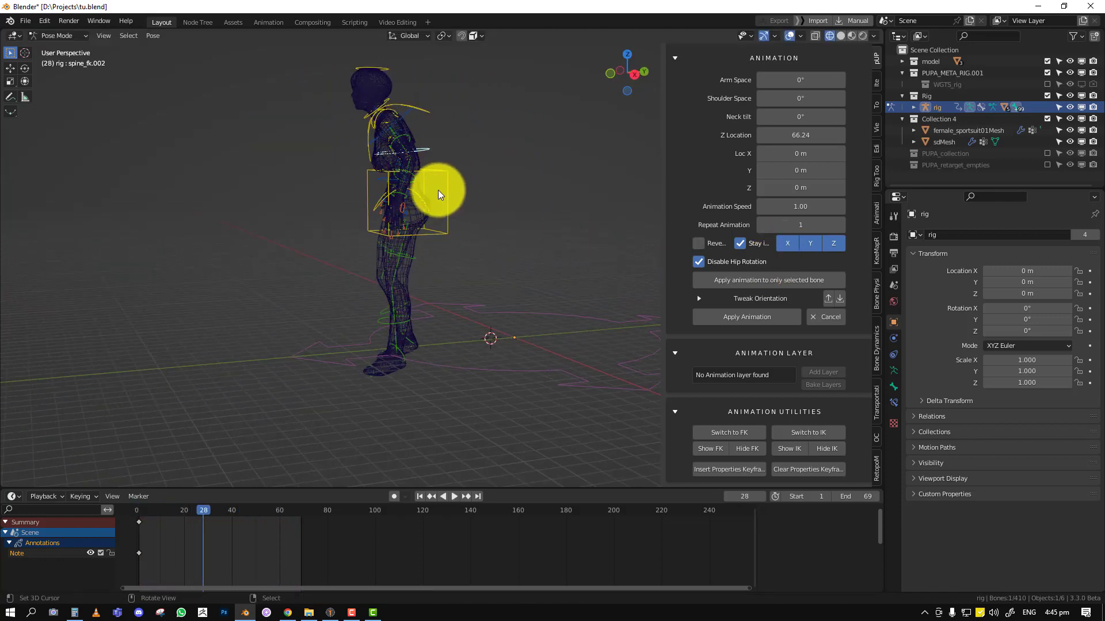
Step: Circle-select the hip, leg and root controls, apply the animation to only those bones, and play it in solid shading
{"action": "middle_click_drag", "start_coordinate": [435, 190], "coordinate": [480, 198]}
{"action": "key", "text": "c"}
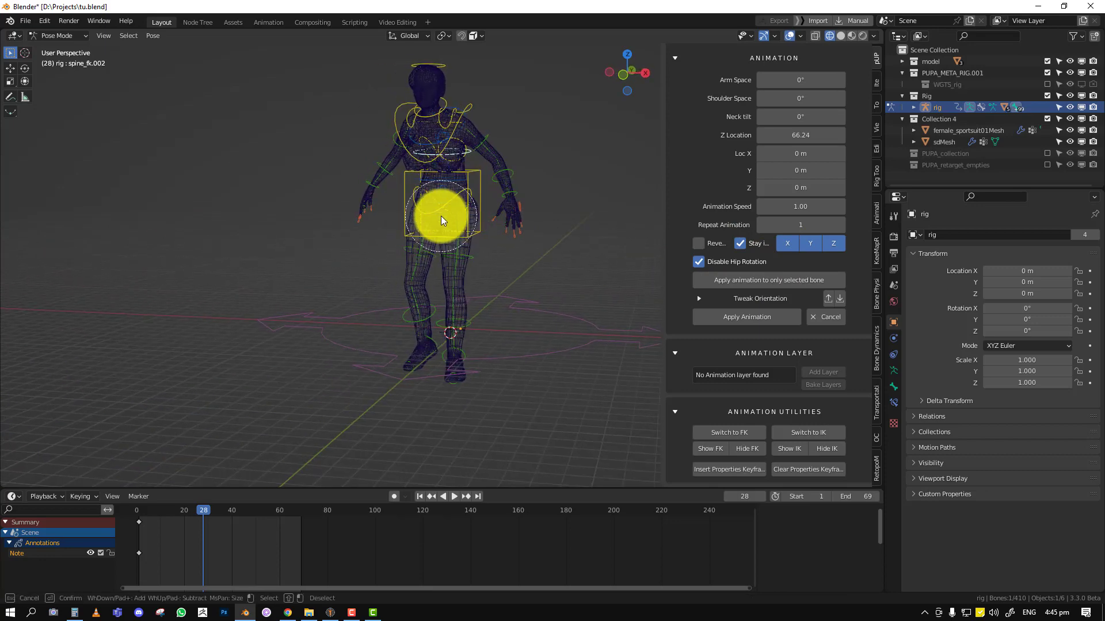
{"action": "mouse_move", "coordinate": [440, 215]}
{"action": "left_mouse_down"}
{"action": "mouse_move", "coordinate": [443, 205]}
{"action": "mouse_move", "coordinate": [435, 347]}
{"action": "left_mouse_up"}
{"action": "right_click", "coordinate": [436, 369]}
{"action": "left_click", "coordinate": [769, 280]}
{"action": "mouse_move", "coordinate": [420, 235]}
{"action": "middle_mouse_down"}
{"action": "mouse_move", "coordinate": [393, 239]}
{"action": "mouse_move", "coordinate": [406, 243]}
{"action": "middle_mouse_up"}
{"action": "key", "text": "space"}
{"action": "key", "text": "shift+z"}
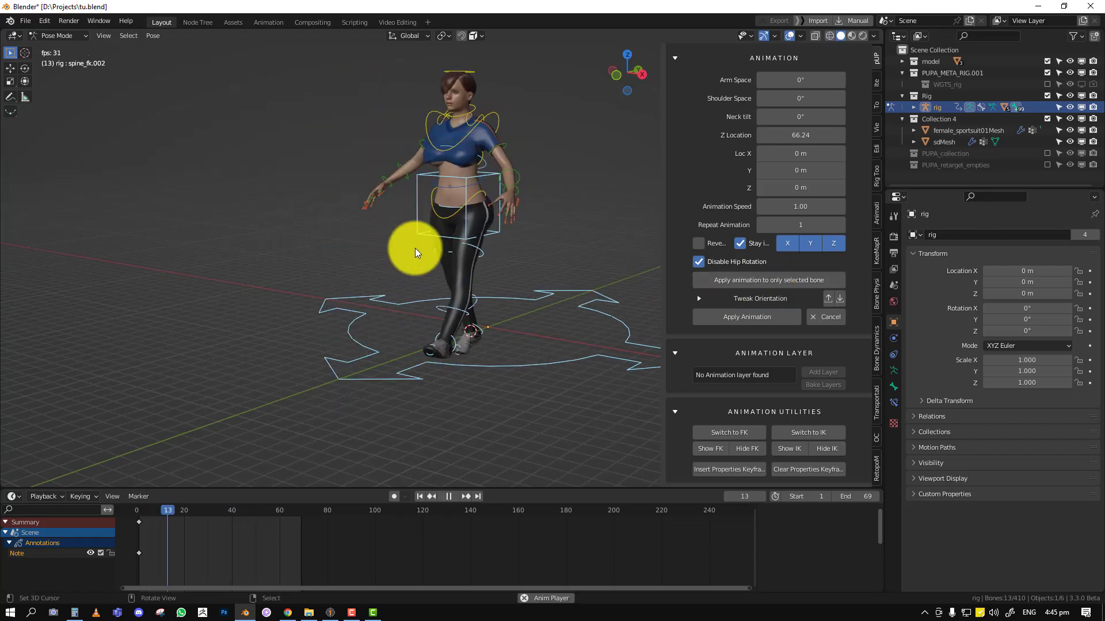
{"action": "key", "text": "space"}
Step: Starting from the side view, rotate one arm's controls to bend the arm up in front of the chest
{"action": "key", "text": "KP_3"}
{"action": "key", "text": "r"}
{"action": "left_click", "coordinate": [468, 147]}
{"action": "mouse_move", "coordinate": [465, 164]}
{"action": "middle_mouse_down"}
{"action": "mouse_move", "coordinate": [491, 181]}
{"action": "mouse_move", "coordinate": [461, 199]}
{"action": "mouse_move", "coordinate": [458, 164]}
{"action": "middle_mouse_up"}
{"action": "key", "text": "r"}
{"action": "key", "text": "r"}
{"action": "left_click", "coordinate": [466, 181]}
{"action": "left_click", "coordinate": [419, 108]}
{"action": "key", "text": "r"}
{"action": "left_click", "coordinate": [482, 156]}
{"action": "left_click", "coordinate": [431, 206]}
{"action": "key", "text": "r"}
{"action": "left_click", "coordinate": [403, 215]}
Step: Rotate the other arm's controls to raise its forearm and hand in front of the chest
{"action": "middle_click_drag", "start_coordinate": [403, 215], "coordinate": [419, 151]}
{"action": "left_click", "coordinate": [419, 152]}
{"action": "key", "text": "r"}
{"action": "left_click", "coordinate": [424, 190]}
{"action": "middle_click_drag", "start_coordinate": [425, 190], "coordinate": [567, 201]}
{"action": "key", "text": "r"}
{"action": "left_click", "coordinate": [518, 141]}
{"action": "left_click", "coordinate": [496, 170]}
{"action": "key", "text": "r"}
{"action": "left_click", "coordinate": [505, 124]}
Step: Play the leg animation with the hand-posed arms, stop at frame 50, and select the head control
{"action": "left_click", "coordinate": [469, 264]}
{"action": "middle_click_drag", "start_coordinate": [468, 264], "coordinate": [405, 250]}
{"action": "key", "text": "space"}
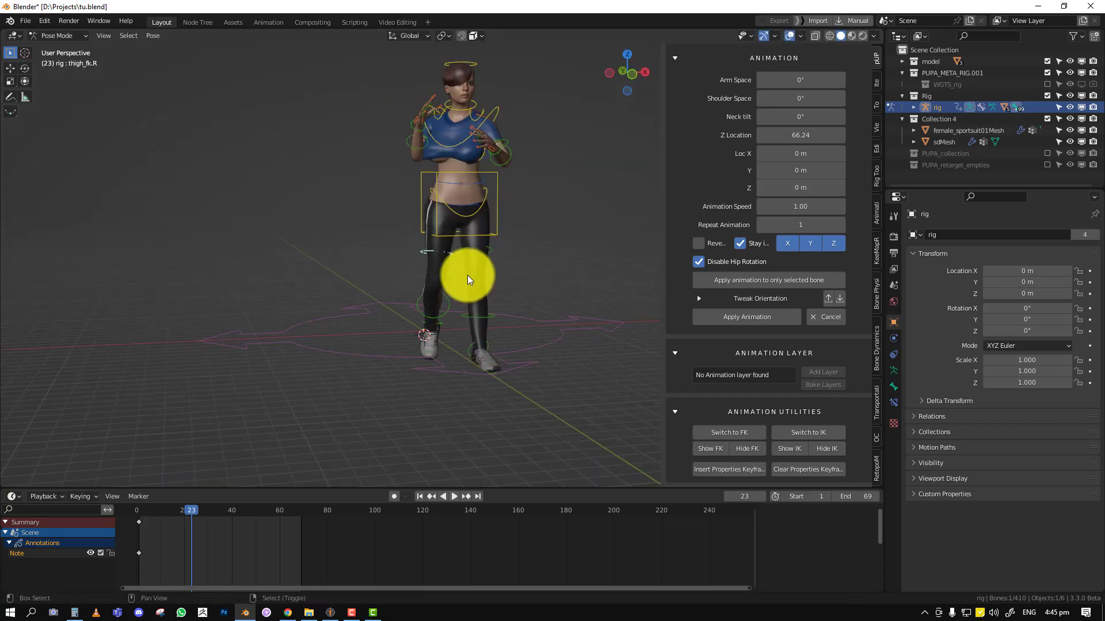
{"action": "middle_click_drag", "start_coordinate": [498, 239], "coordinate": [478, 253]}
{"action": "key", "text": "space"}
{"action": "right_click", "coordinate": [365, 88]}
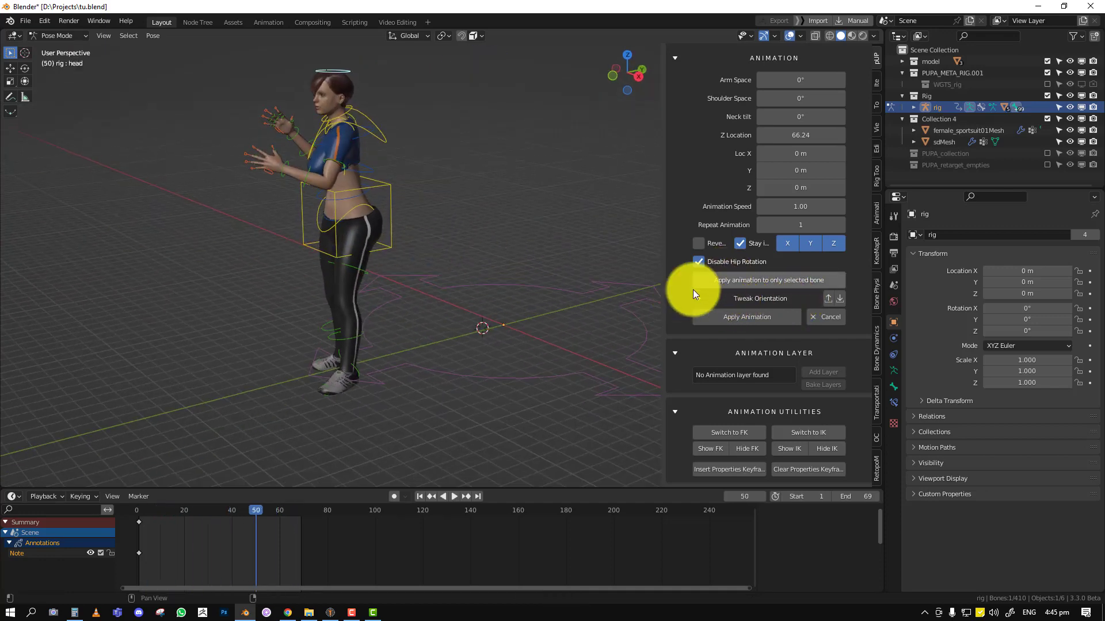
Step: Select all the rig's controls, apply the walking animation to them, check the playback, and finalize with Apply Animation
{"action": "middle_click_drag", "start_coordinate": [581, 289], "coordinate": [532, 180]}
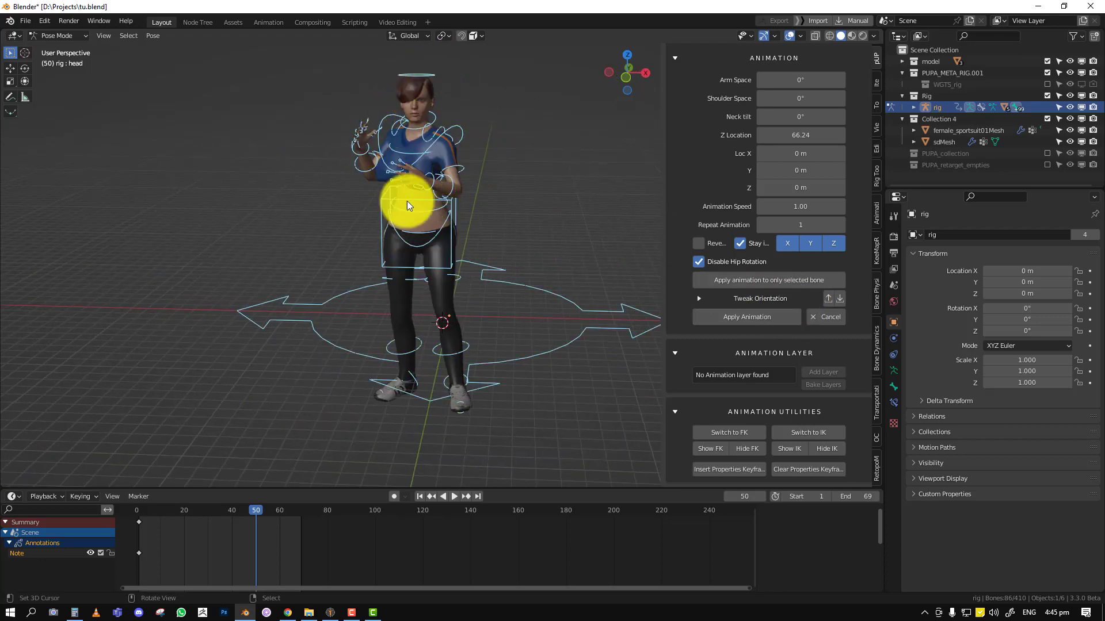
{"action": "left_click", "coordinate": [794, 287]}
{"action": "middle_click_drag", "start_coordinate": [429, 262], "coordinate": [389, 265]}
{"action": "key", "text": "space"}
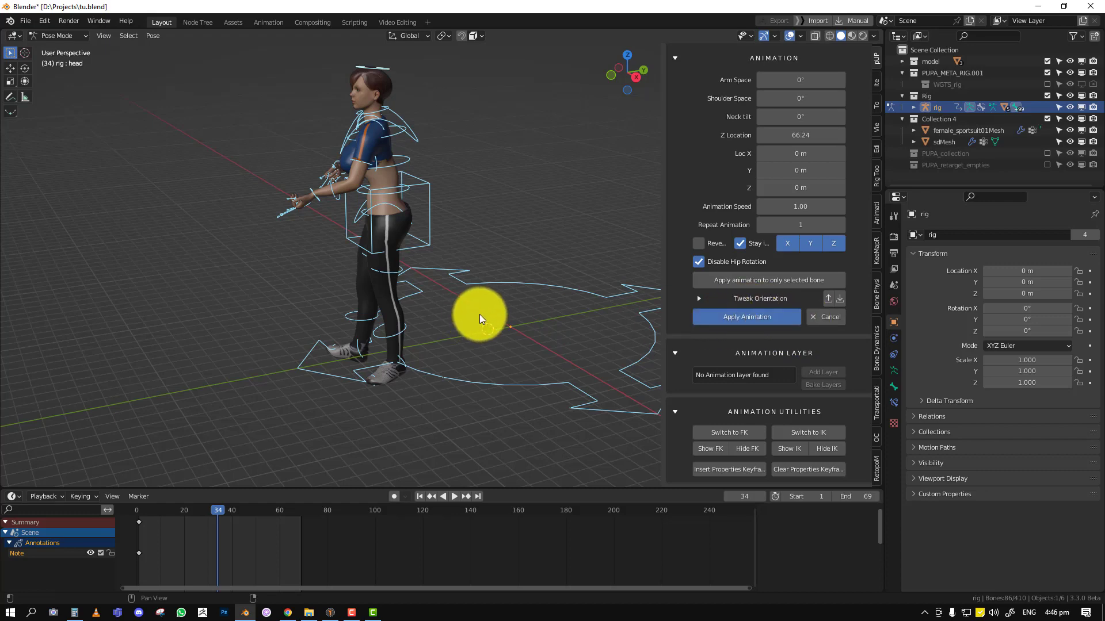
{"action": "key", "text": "Return"}
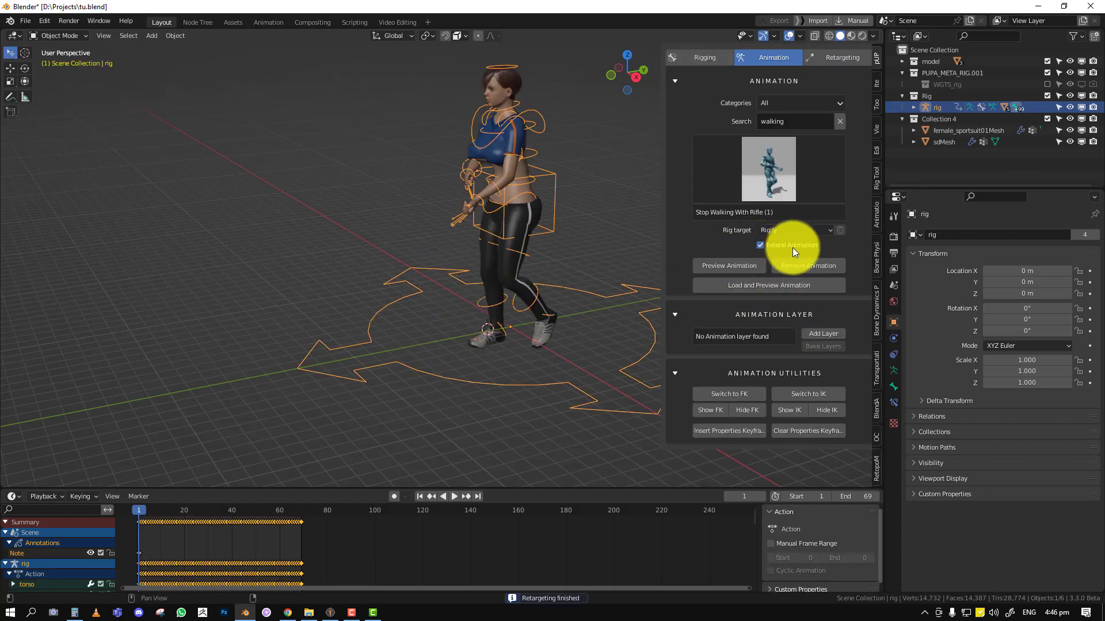
Step: Preview the Walking (3) animation with Extend Animation enabled and start its playback
{"action": "left_click", "coordinate": [772, 167]}
{"action": "left_click", "coordinate": [825, 245]}
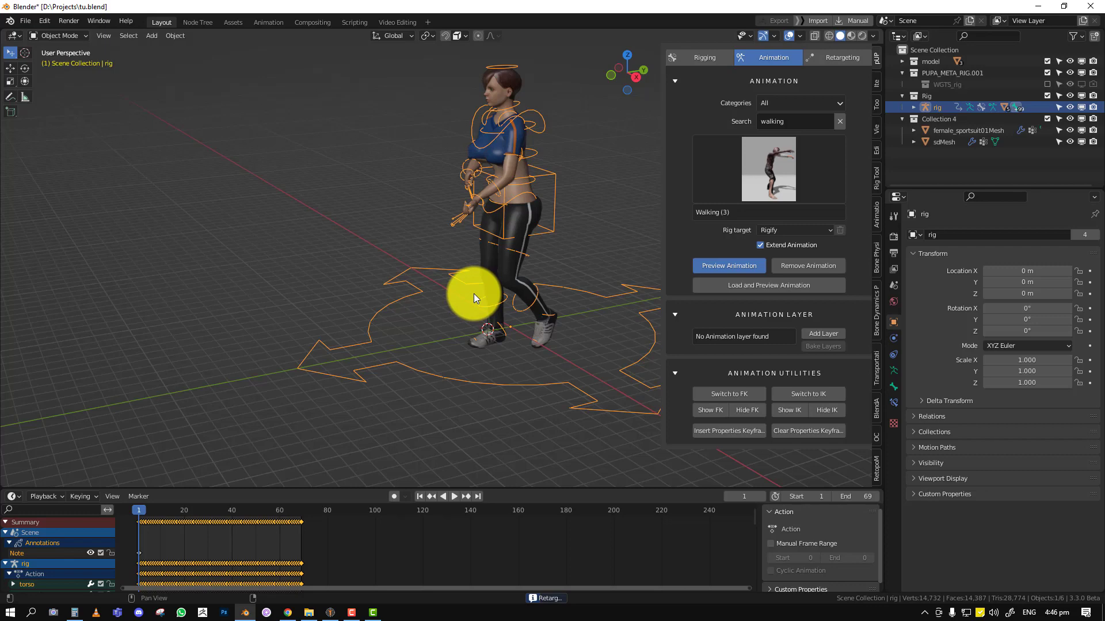
{"action": "key", "text": "space"}
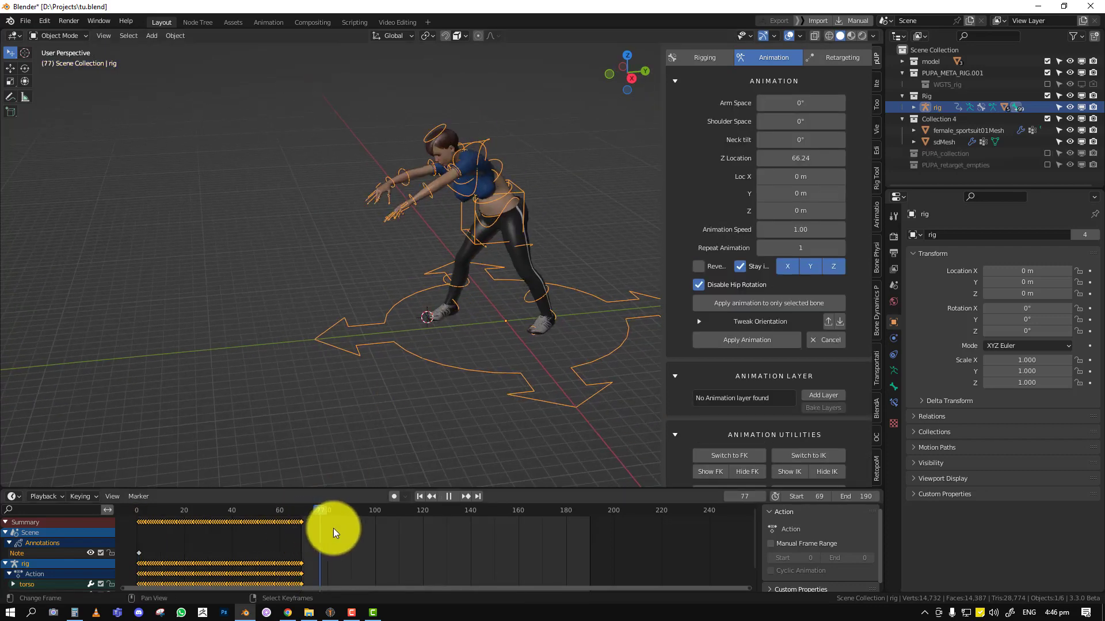
Step: Scrub the timeline and compare the character's poses across the junction between the two animations, at frames 68 and 70
{"action": "left_click_drag", "start_coordinate": [399, 534], "coordinate": [454, 530]}
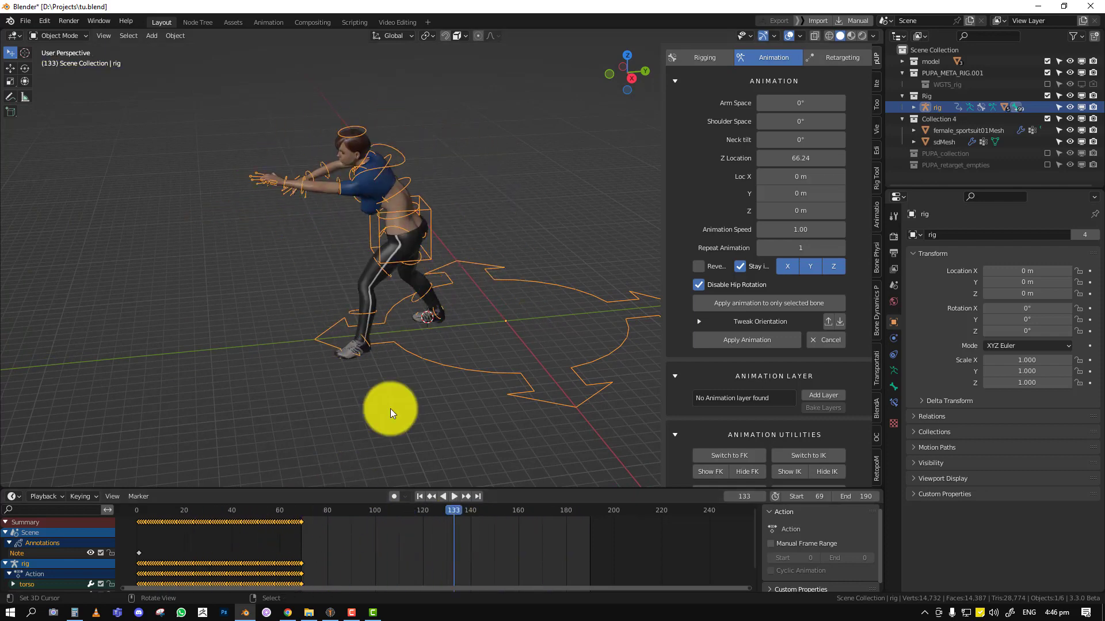
{"action": "middle_click_drag", "start_coordinate": [333, 520], "coordinate": [417, 520]}
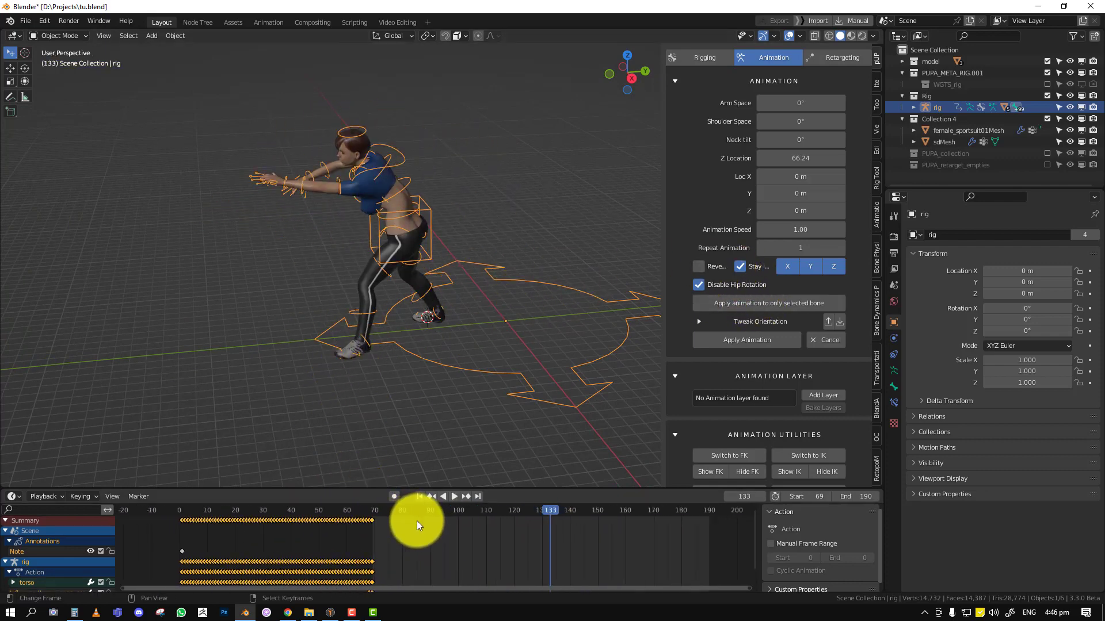
{"action": "mouse_move", "coordinate": [353, 529]}
{"action": "left_mouse_down"}
{"action": "mouse_move", "coordinate": [323, 530]}
{"action": "mouse_move", "coordinate": [409, 527]}
{"action": "mouse_move", "coordinate": [312, 527]}
{"action": "mouse_move", "coordinate": [425, 527]}
{"action": "mouse_move", "coordinate": [361, 526]}
{"action": "mouse_move", "coordinate": [406, 521]}
{"action": "mouse_move", "coordinate": [368, 515]}
{"action": "left_mouse_up"}
{"action": "scroll", "coordinate": [389, 526], "scroll_direction": "up", "scroll_amount": 7}
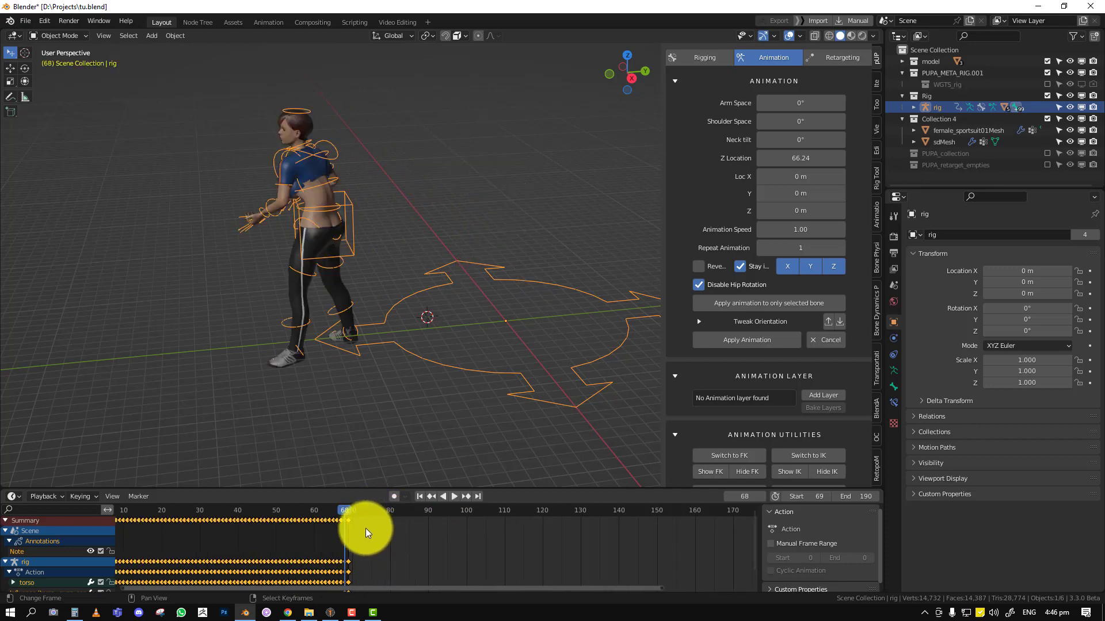
{"action": "left_click", "coordinate": [329, 521]}
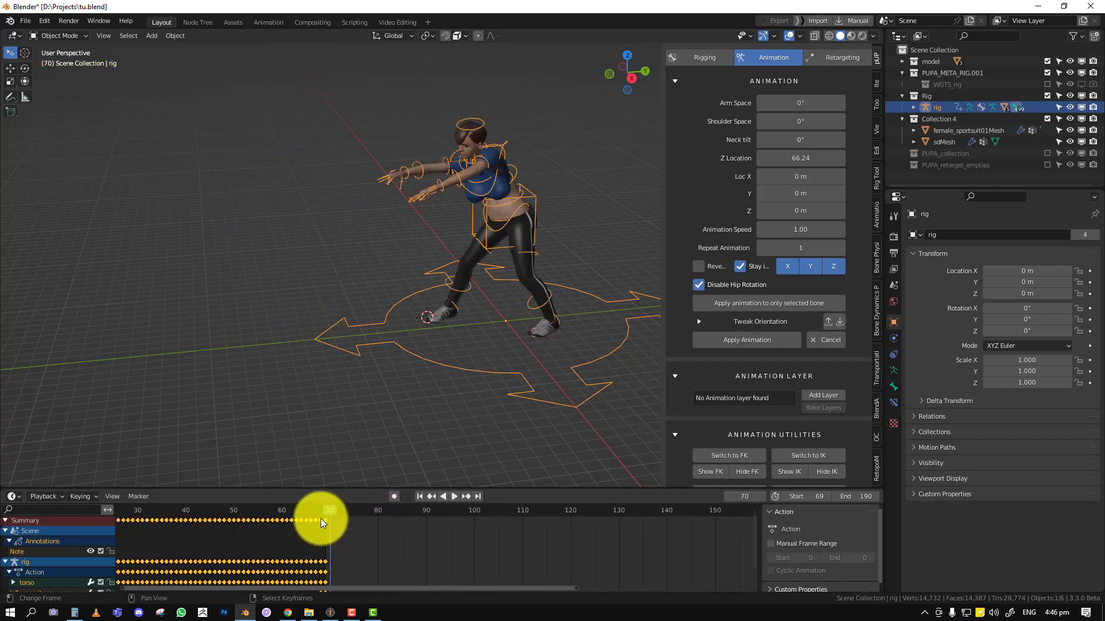
{"action": "left_click", "coordinate": [320, 519]}
Step: Mark the front foot's toe position at frame 68 in the right view with the 3D cursor and a short annotation stroke
{"action": "key", "text": "KP_3"}
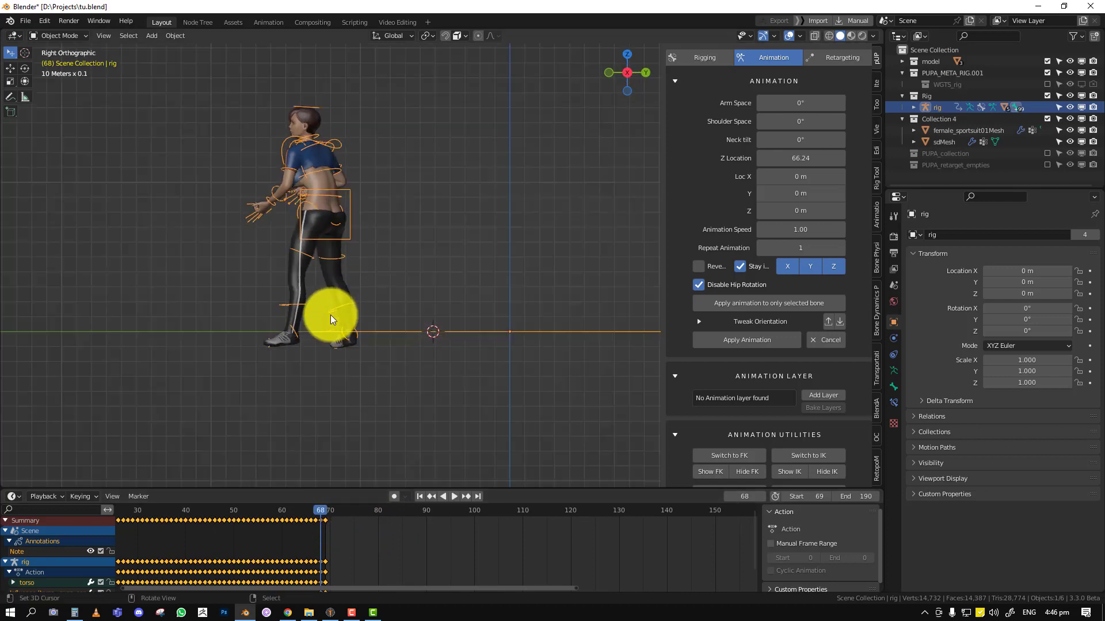
{"action": "scroll", "coordinate": [313, 354], "scroll_direction": "up", "scroll_amount": 4}
{"action": "scroll", "coordinate": [294, 372], "scroll_direction": "up", "scroll_amount": 1}
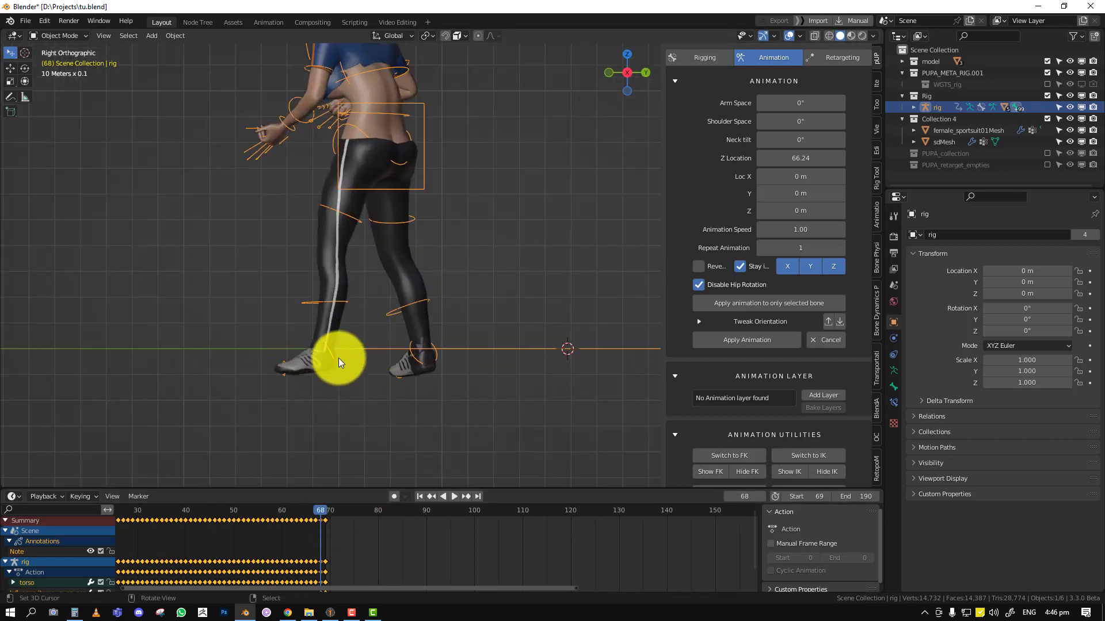
{"action": "scroll", "coordinate": [340, 358], "scroll_direction": "down", "scroll_amount": 1}
{"action": "mouse_move", "coordinate": [322, 536]}
{"action": "left_mouse_down"}
{"action": "mouse_move", "coordinate": [333, 537]}
{"action": "mouse_move", "coordinate": [301, 535]}
{"action": "mouse_move", "coordinate": [320, 532]}
{"action": "left_mouse_up"}
{"action": "left_click", "coordinate": [306, 353]}
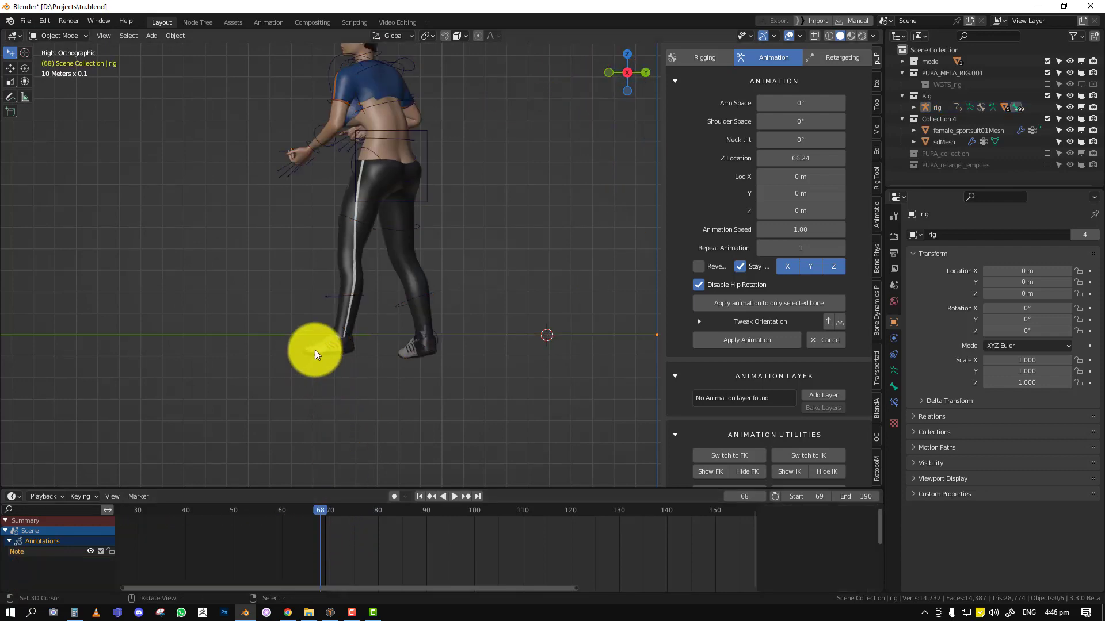
{"action": "scroll", "coordinate": [306, 361], "scroll_direction": "up", "scroll_amount": 3}
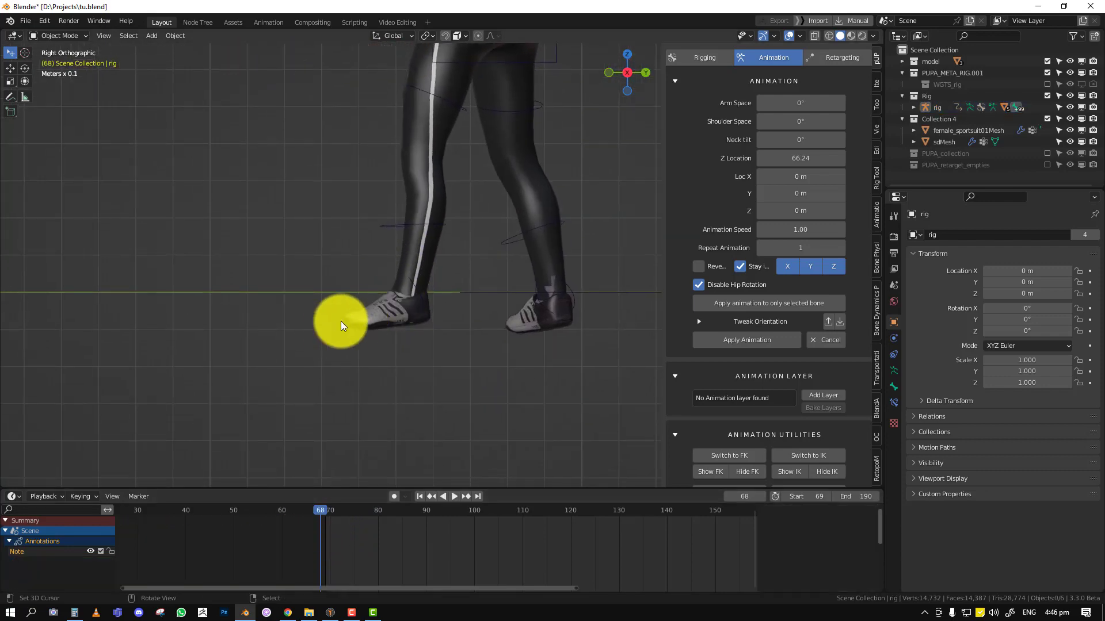
{"action": "left_click_drag", "start_coordinate": [340, 308], "coordinate": [340, 334]}
Step: Advance to frame 69 and try a 1 m Y location offset on the extended animation
{"action": "scroll", "coordinate": [439, 348], "scroll_direction": "down", "scroll_amount": 2}
{"action": "middle_click_drag", "start_coordinate": [496, 313], "coordinate": [486, 347], "text": "shift"}
{"action": "key", "text": "Right"}
{"action": "scroll", "coordinate": [437, 395], "scroll_direction": "down", "scroll_amount": 3}
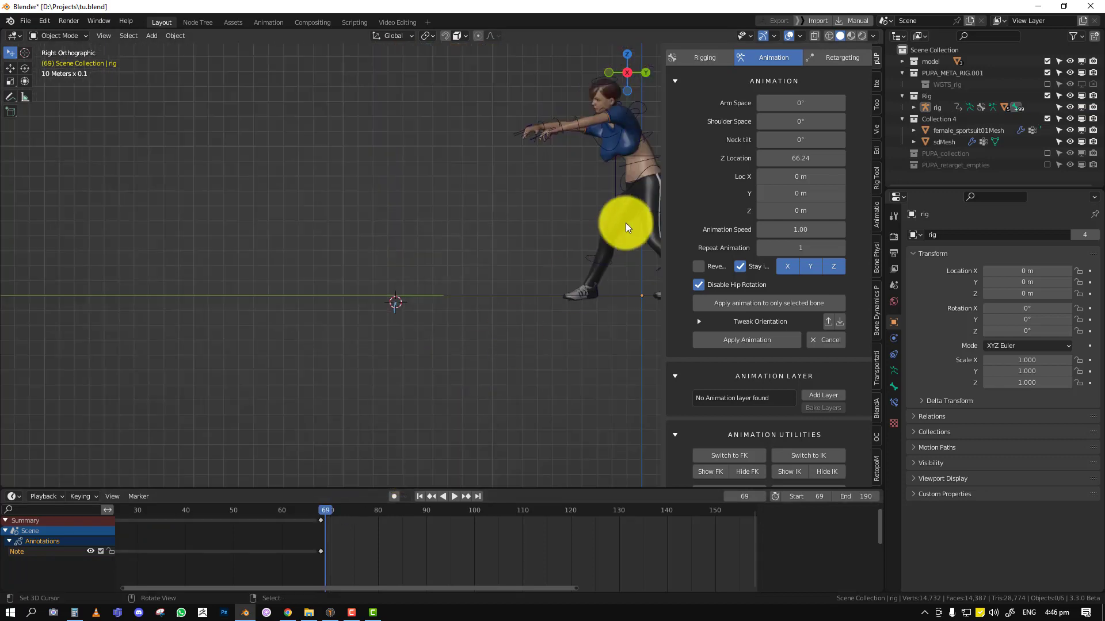
{"action": "middle_click_drag", "start_coordinate": [516, 286], "coordinate": [450, 304], "text": "shift"}
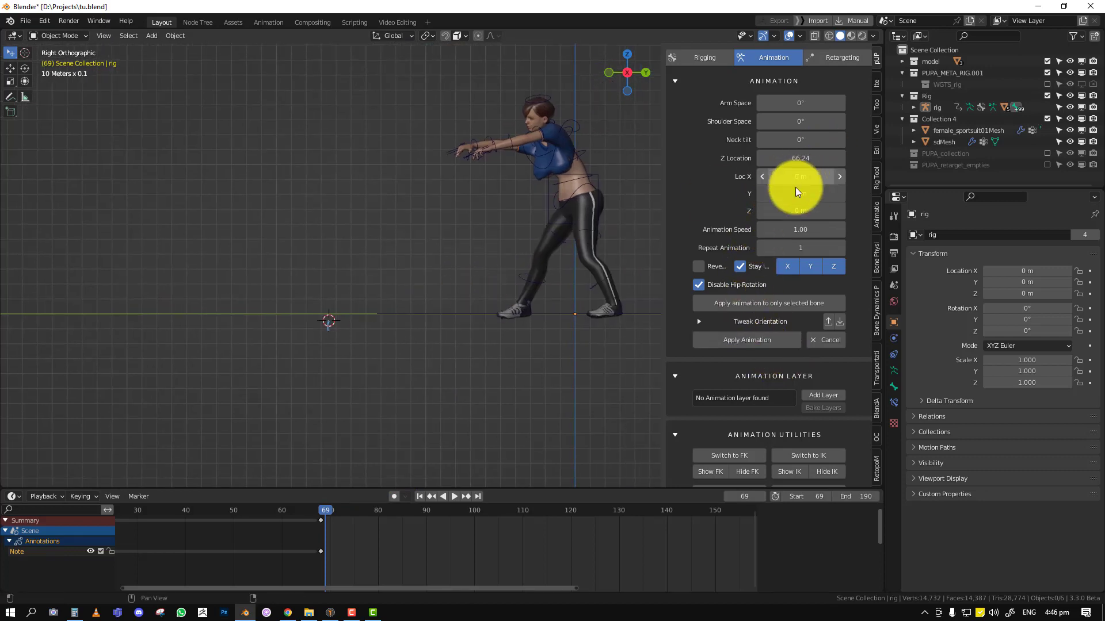
{"action": "middle_click_drag", "start_coordinate": [556, 269], "coordinate": [845, 201]}
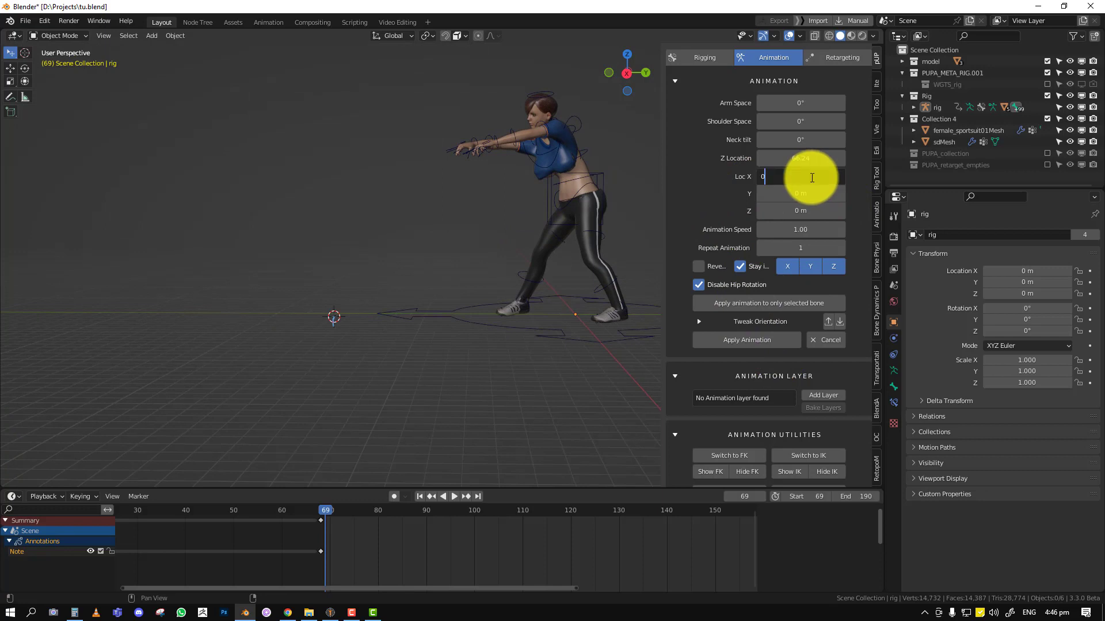
{"action": "left_click_drag", "start_coordinate": [806, 196], "coordinate": [437, 286]}
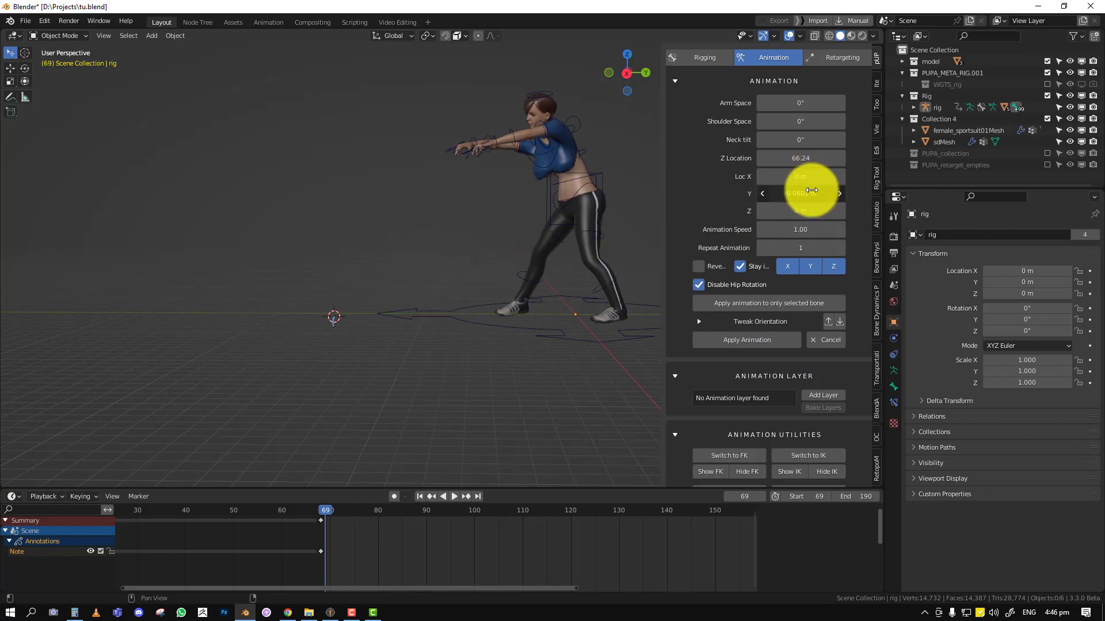
{"action": "left_click", "coordinate": [811, 192]}
{"action": "type", "text": "1"}
{"action": "key", "text": "Return"}
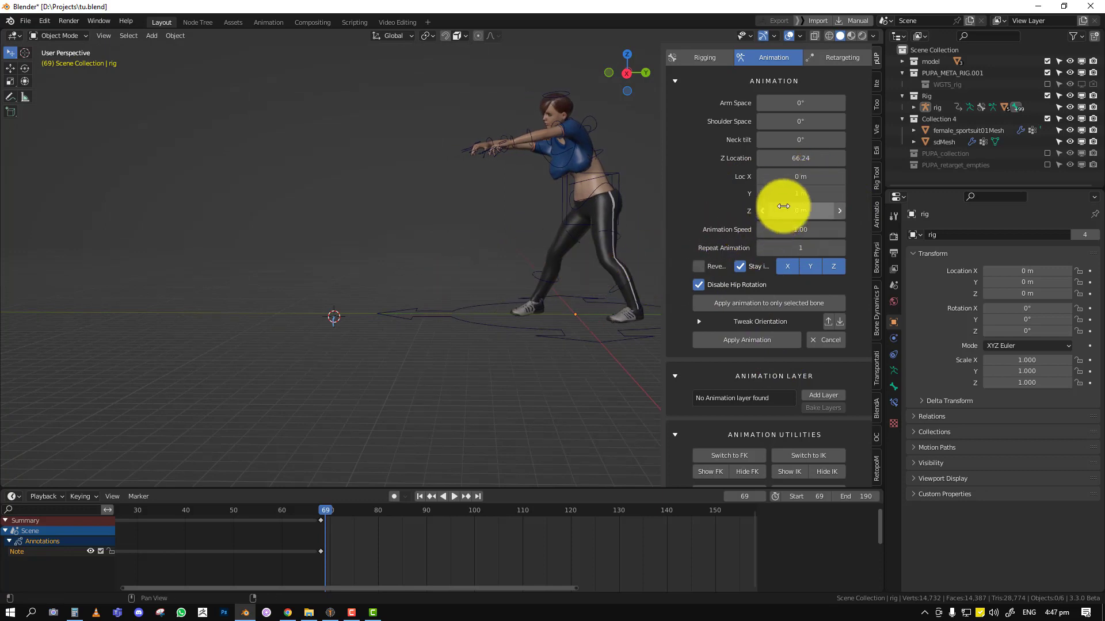
Step: Adjust the extended animation's Y location in increments to -11 m, bringing the character toward the toe mark
{"action": "type", "text": "0"}
{"action": "key", "text": "Return"}
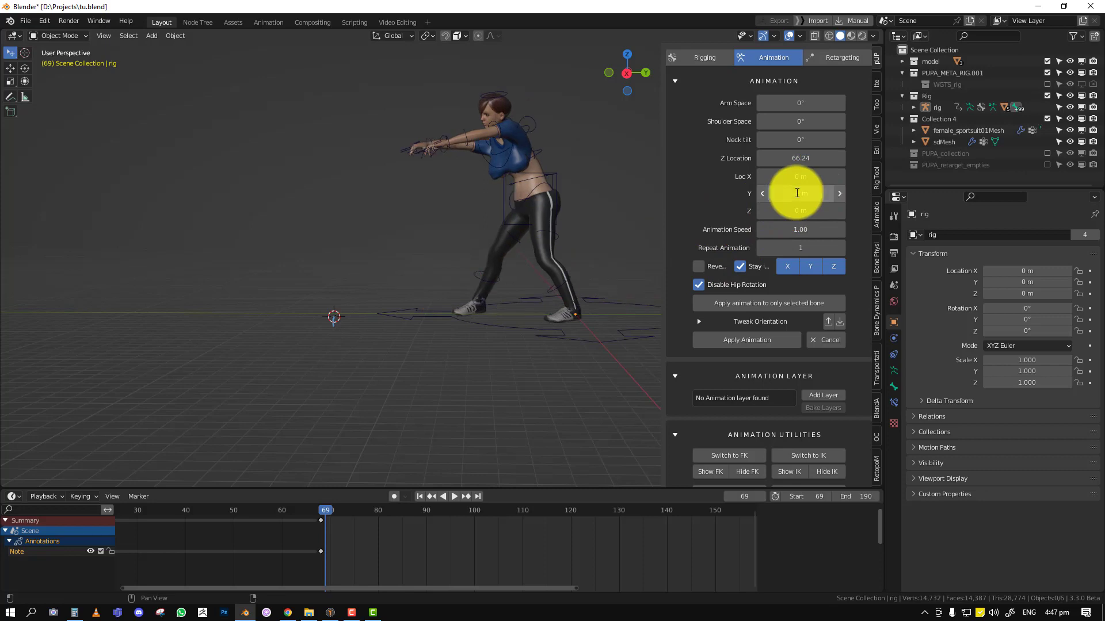
{"action": "type", "text": "6"}
{"action": "key", "text": "Return"}
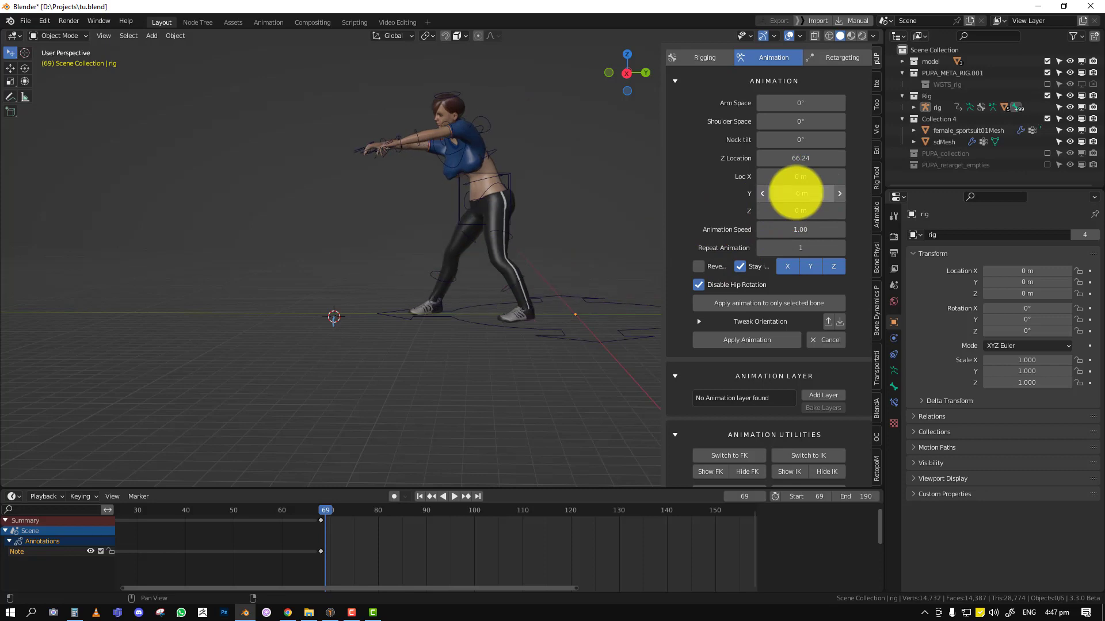
{"action": "left_click_drag", "start_coordinate": [829, 198], "coordinate": [798, 193]}
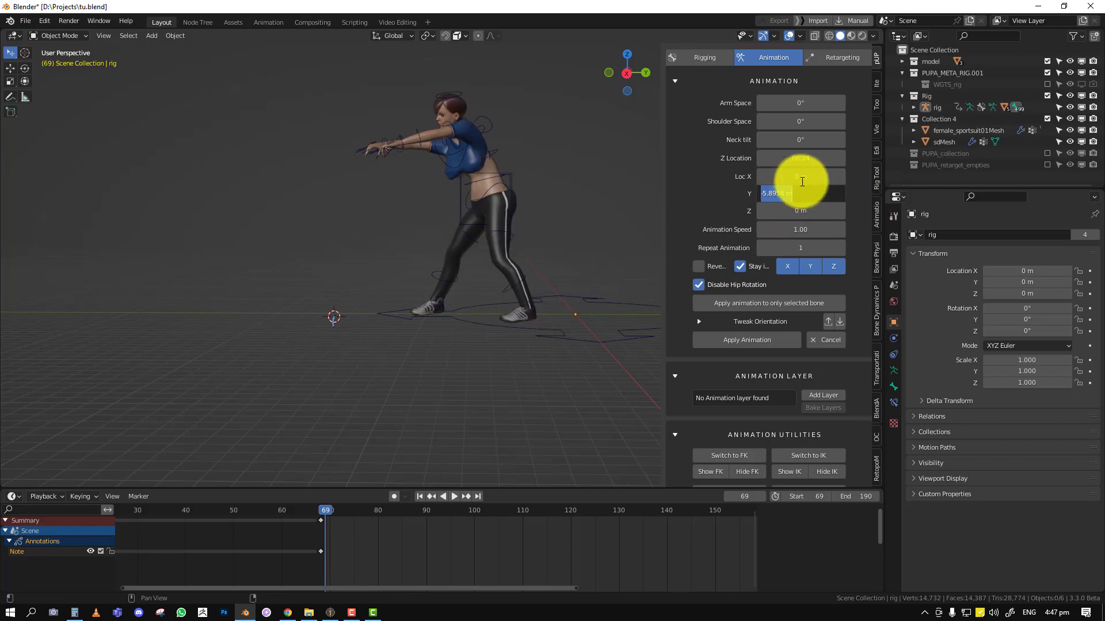
{"action": "key", "text": "Return"}
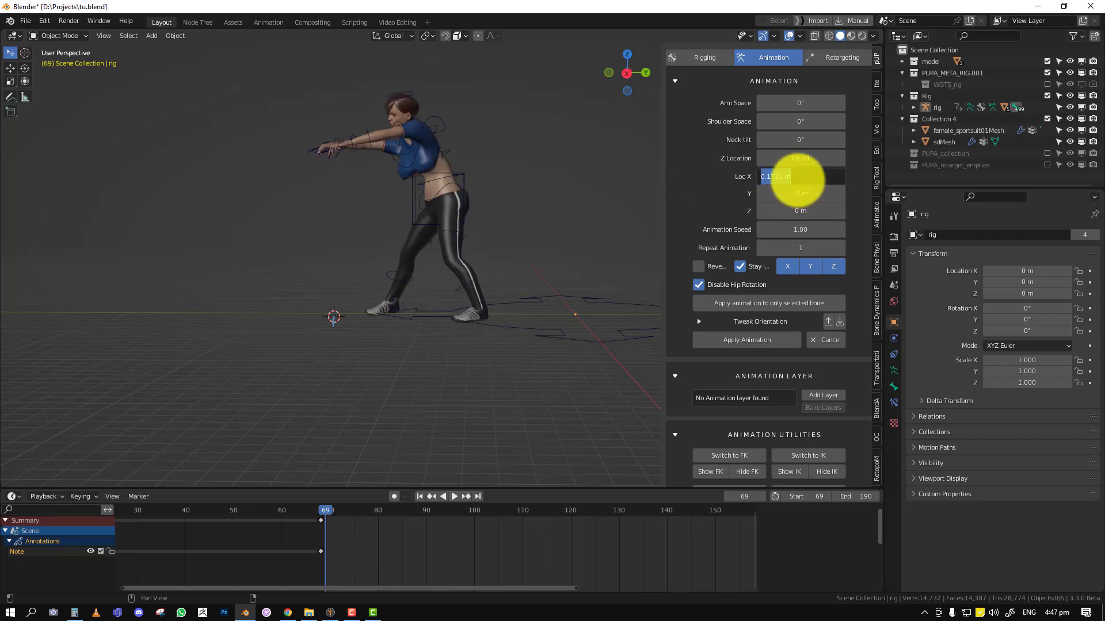
{"action": "mouse_move", "coordinate": [794, 193]}
{"action": "left_mouse_down"}
{"action": "mouse_move", "coordinate": [796, 160]}
{"action": "mouse_move", "coordinate": [118, 256]}
{"action": "mouse_move", "coordinate": [804, 195]}
{"action": "left_mouse_up"}
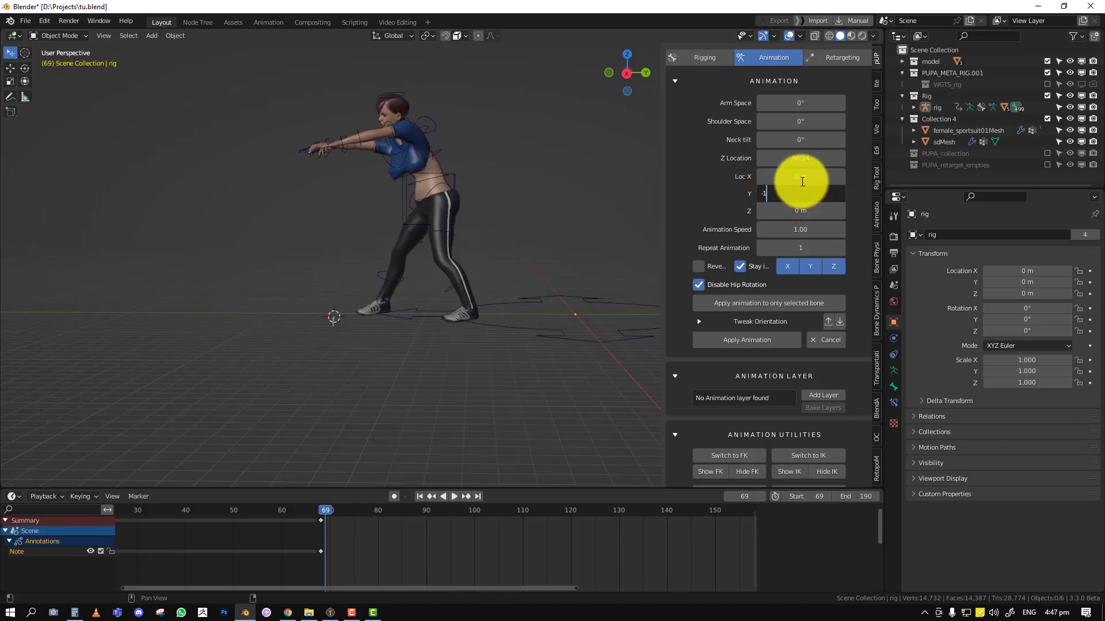
{"action": "type", "text": "1"}
{"action": "key", "text": "Return"}
Step: Fine-tune the extended animation to Y -11.353 m and Z -0.6945 m at frame 70, aligning the front toe with the mark
{"action": "key", "text": "KP_3"}
{"action": "scroll", "coordinate": [382, 235], "scroll_direction": "up", "scroll_amount": 5}
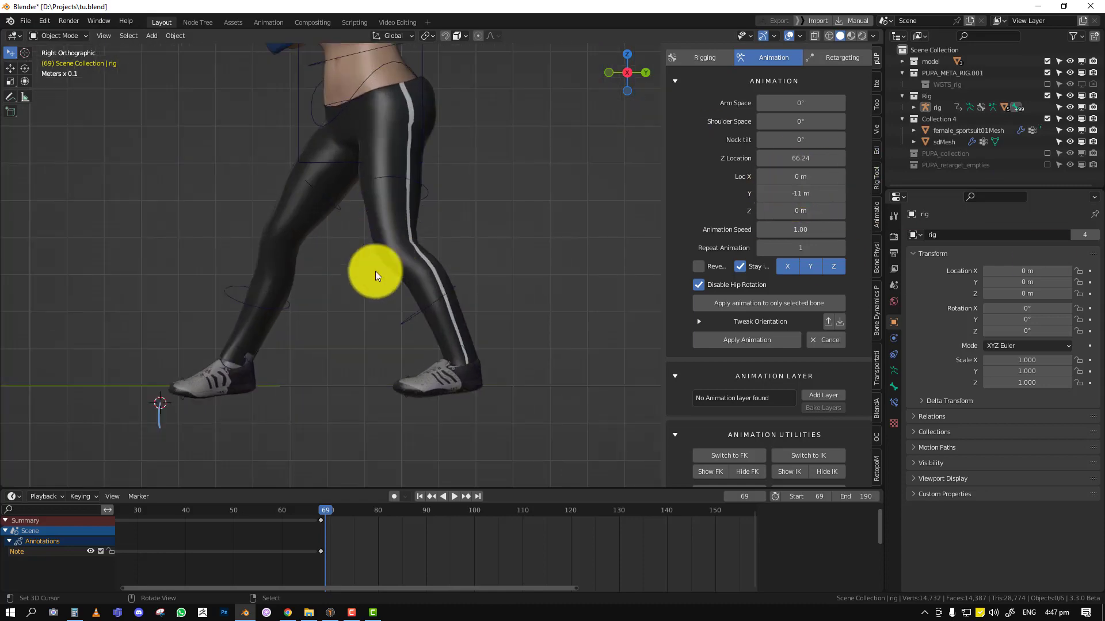
{"action": "left_click_drag", "start_coordinate": [312, 551], "coordinate": [329, 541]}
{"action": "left_click_drag", "start_coordinate": [779, 217], "coordinate": [878, 163]}
{"action": "left_click_drag", "start_coordinate": [818, 183], "coordinate": [1046, 140]}
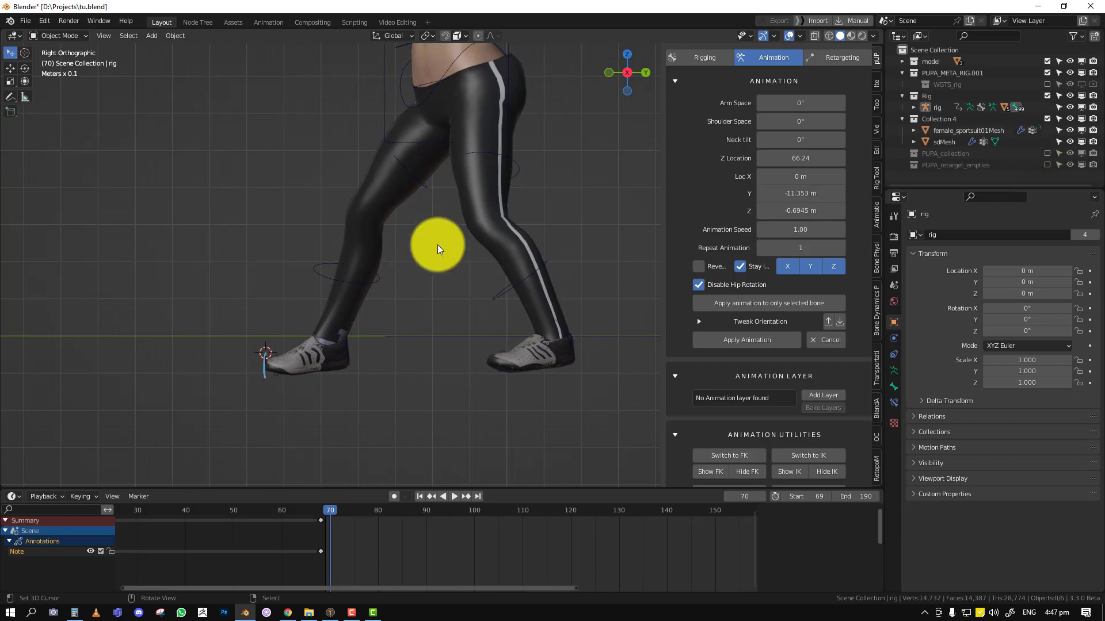
Step: Select the rig and play the aligned extended animation from frame 70, restarting it near the junction
{"action": "scroll", "coordinate": [437, 244], "scroll_direction": "down", "scroll_amount": 3}
{"action": "middle_click_drag", "start_coordinate": [375, 188], "coordinate": [375, 193]}
{"action": "mouse_move", "coordinate": [327, 541]}
{"action": "left_mouse_down"}
{"action": "mouse_move", "coordinate": [305, 539]}
{"action": "mouse_move", "coordinate": [329, 540]}
{"action": "left_mouse_up"}
{"action": "middle_click_drag", "start_coordinate": [417, 235], "coordinate": [367, 212]}
{"action": "left_click", "coordinate": [465, 122]}
{"action": "middle_click_drag", "start_coordinate": [453, 157], "coordinate": [491, 172]}
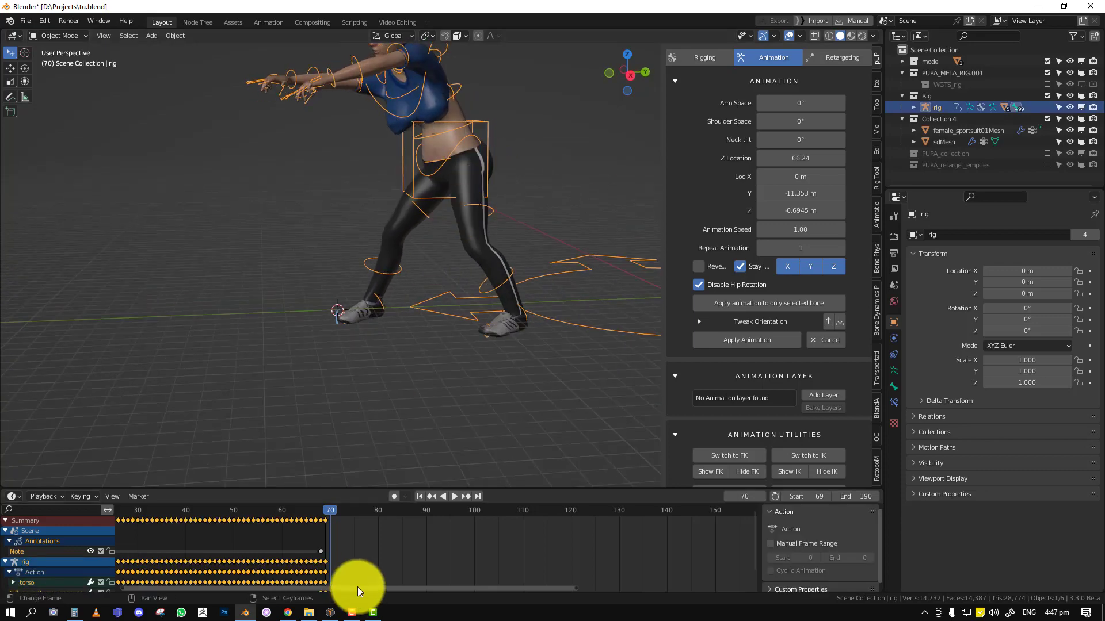
{"action": "key", "text": "space"}
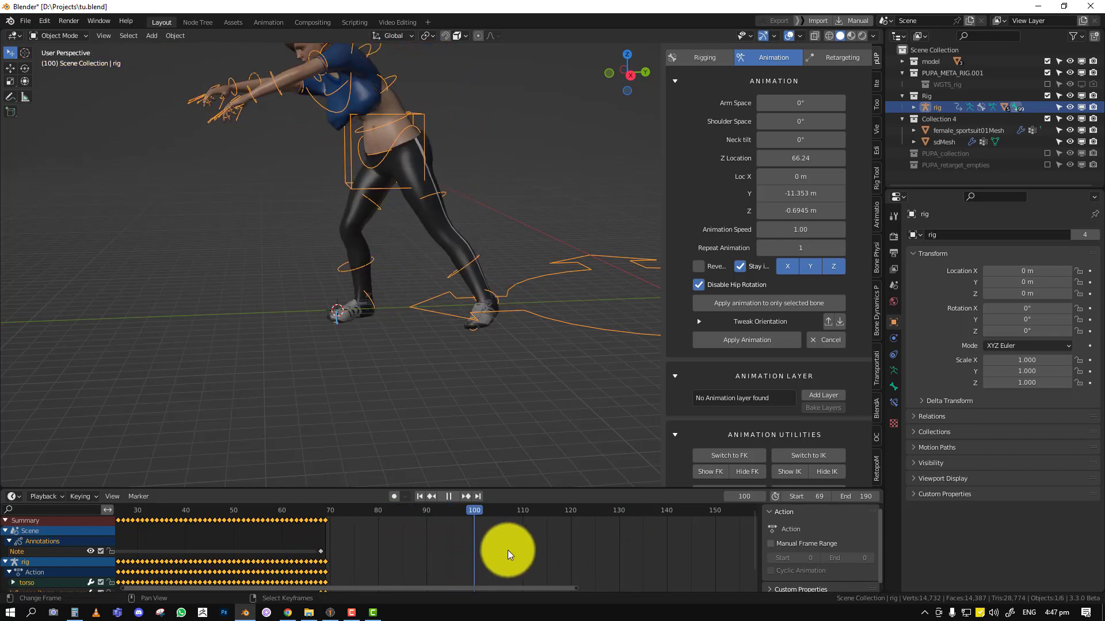
{"action": "left_click_drag", "start_coordinate": [524, 550], "coordinate": [550, 537]}
{"action": "scroll", "coordinate": [359, 396], "scroll_direction": "down", "scroll_amount": 3}
{"action": "key", "text": "space"}
{"action": "left_click_drag", "start_coordinate": [326, 565], "coordinate": [302, 547]}
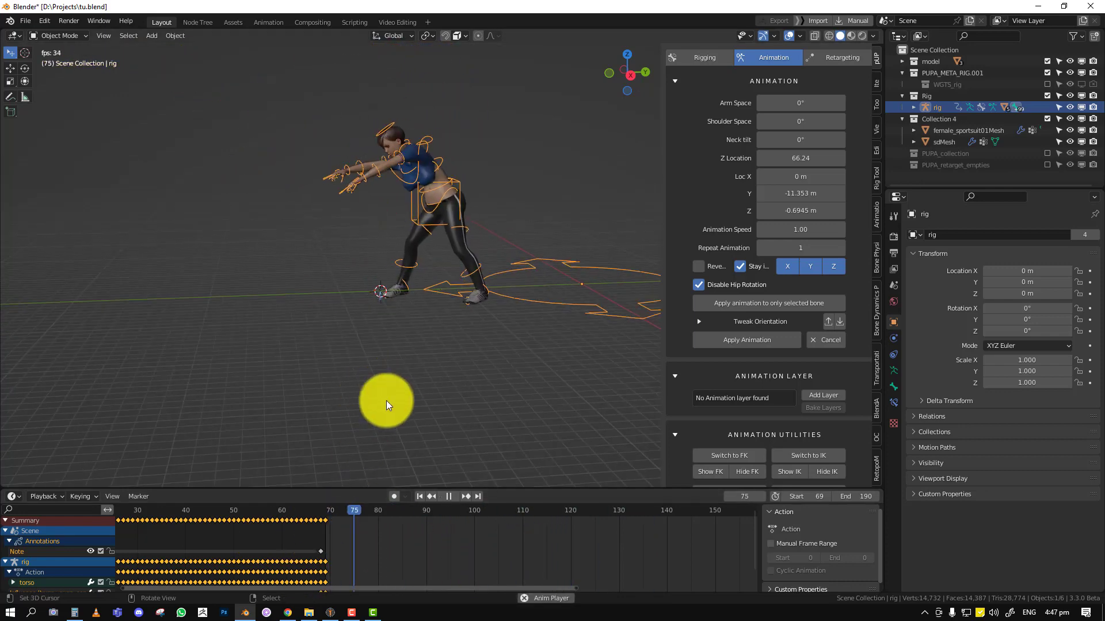
Step: Watch the joined animation from another angle, replay it from before the junction, stop playback, and scrub to frame 103
{"action": "scroll", "coordinate": [437, 371], "scroll_direction": "down", "scroll_amount": 3}
{"action": "middle_click_drag", "start_coordinate": [437, 372], "coordinate": [391, 373]}
{"action": "scroll", "coordinate": [392, 373], "scroll_direction": "up", "scroll_amount": 2}
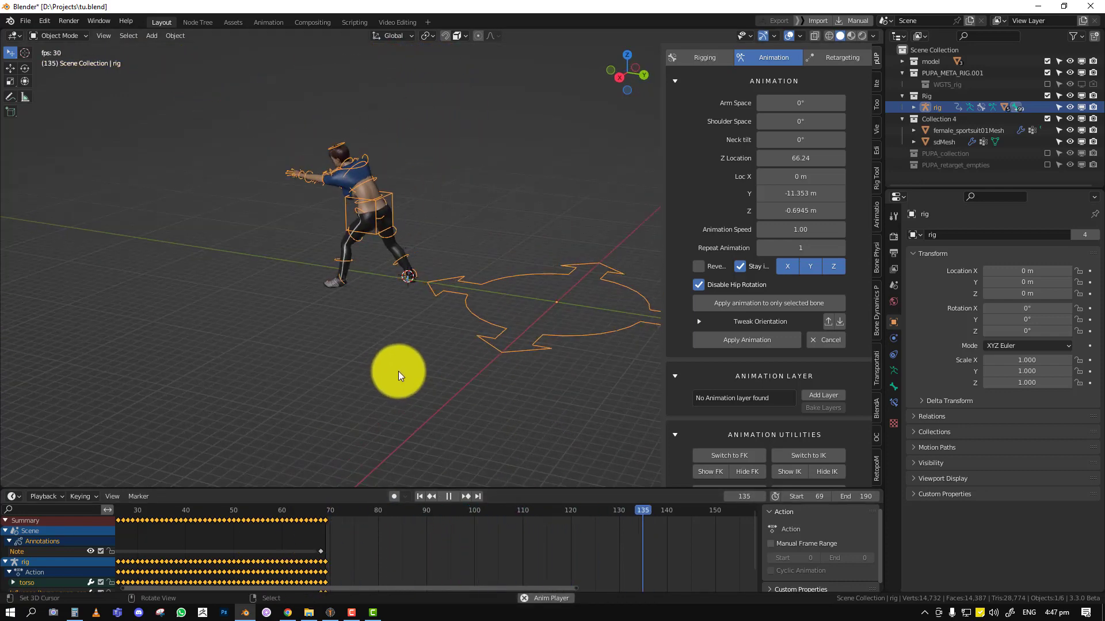
{"action": "left_click", "coordinate": [276, 537]}
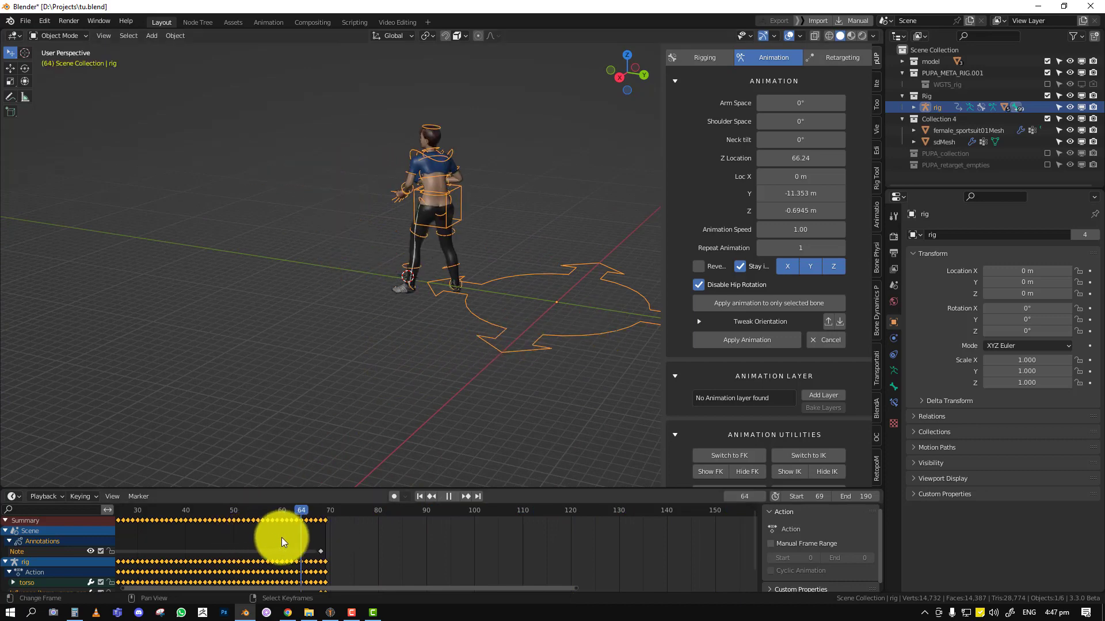
{"action": "key", "text": "space"}
{"action": "left_click_drag", "start_coordinate": [276, 537], "coordinate": [489, 523]}
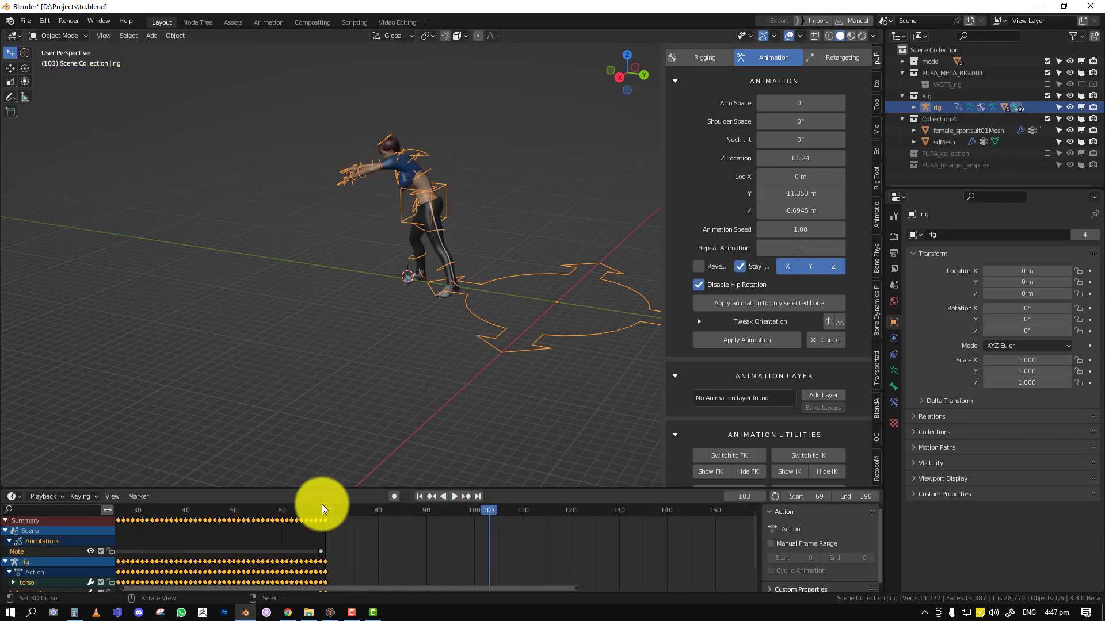
{"action": "middle_click_drag", "start_coordinate": [324, 348], "coordinate": [527, 333]}
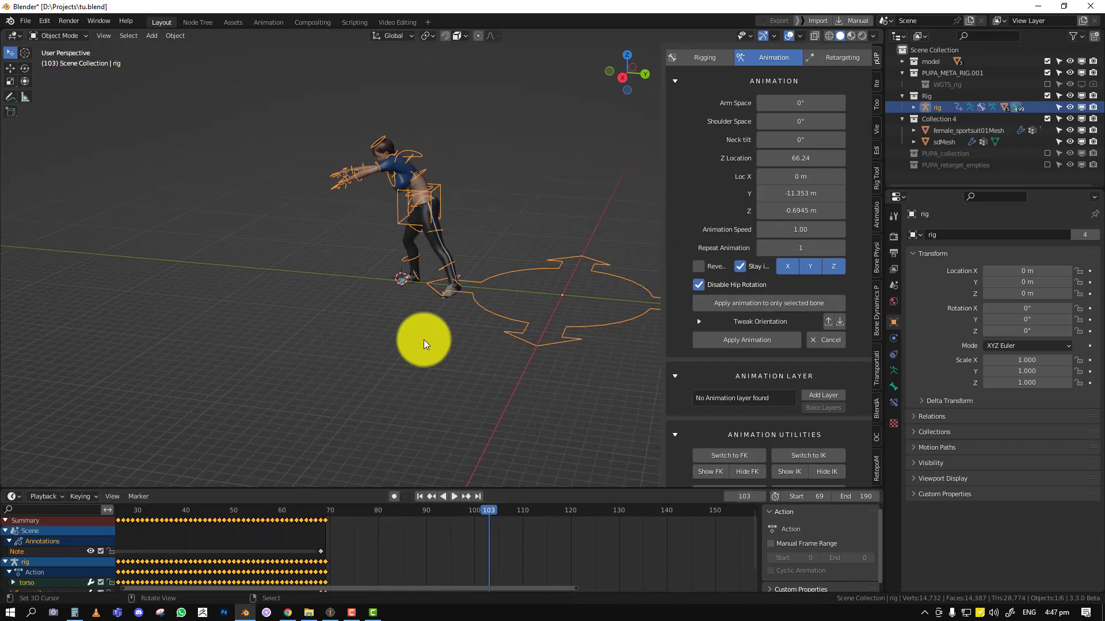
Step: Expand Tweak Orientation, rotate thigh_fk.L to X -62.5° and Y 24.3°, and start playback
{"action": "left_click", "coordinate": [699, 320]}
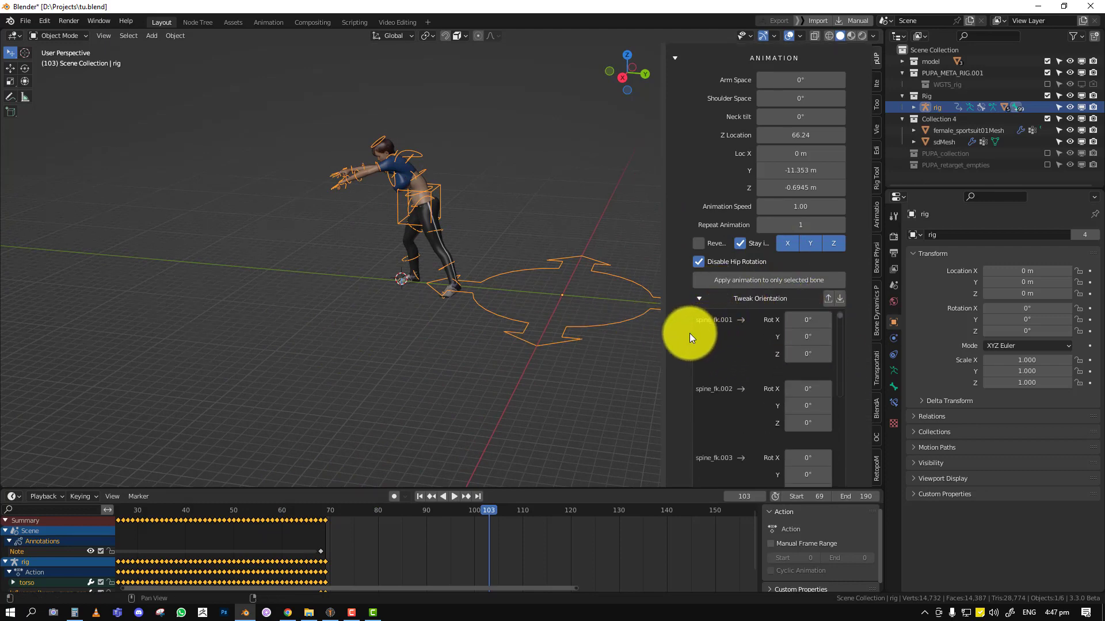
{"action": "scroll", "coordinate": [684, 333], "scroll_direction": "down", "scroll_amount": 8}
{"action": "left_click_drag", "start_coordinate": [839, 111], "coordinate": [839, 211]}
{"action": "middle_click_drag", "start_coordinate": [519, 272], "coordinate": [489, 250]}
{"action": "scroll", "coordinate": [495, 258], "scroll_direction": "up", "scroll_amount": 3}
{"action": "left_click_drag", "start_coordinate": [806, 228], "coordinate": [969, 234]}
{"action": "key", "text": "space"}
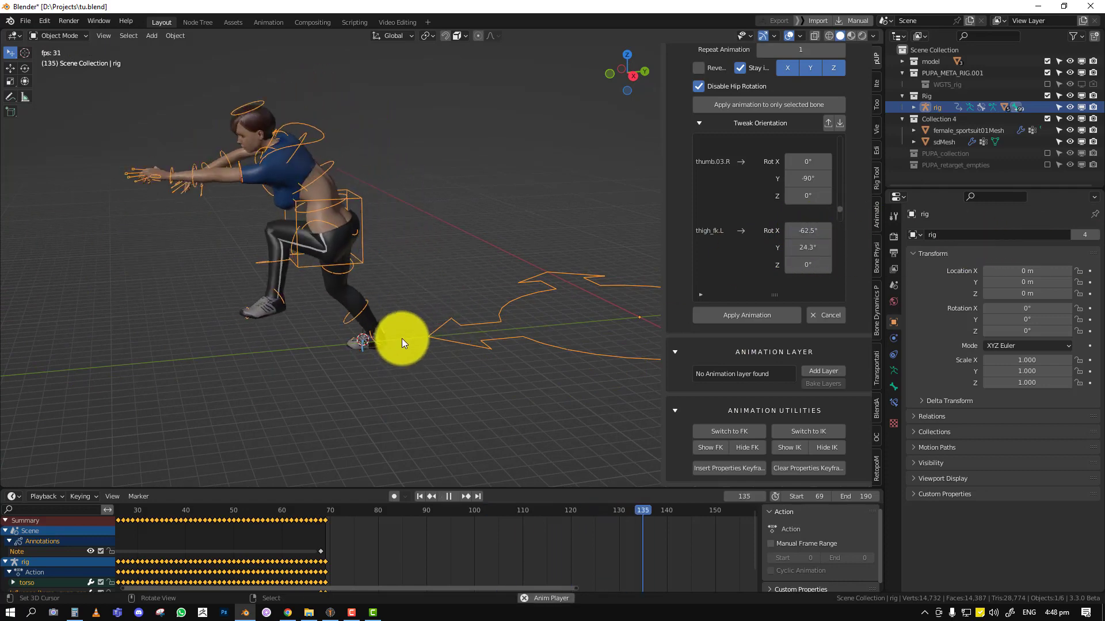
Step: Reset the thigh_fk.L X and Y rotations to 0° and stop the playback
{"action": "left_click_drag", "start_coordinate": [811, 232], "coordinate": [812, 250]}
{"action": "type", "text": "0"}
{"action": "key", "text": "Return"}
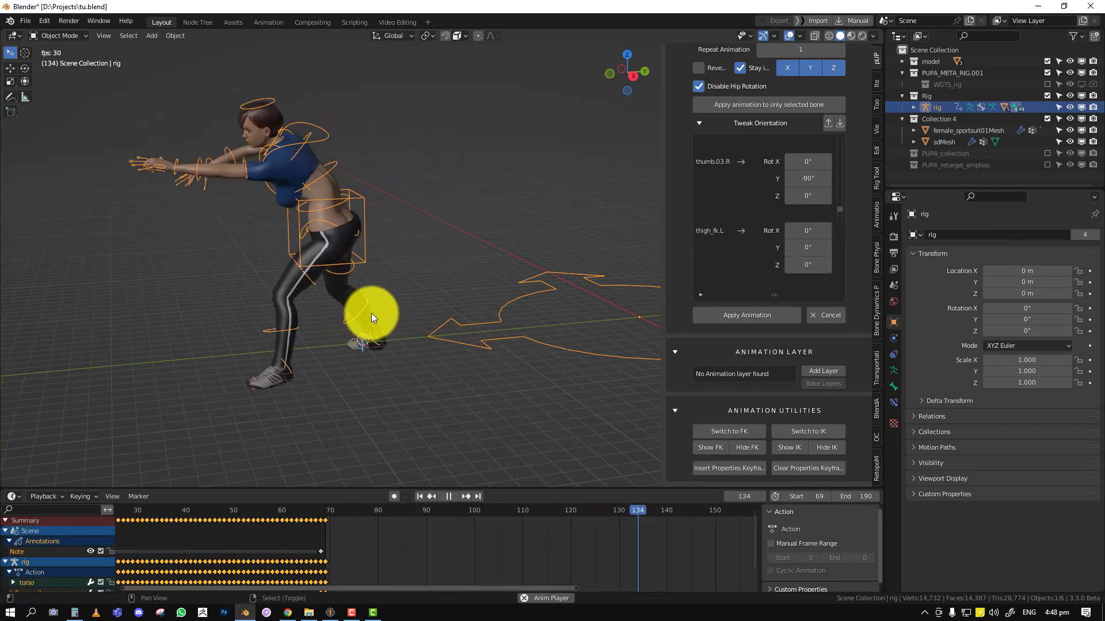
{"action": "key", "text": "space"}
{"action": "mouse_move", "coordinate": [383, 324]}
{"action": "middle_mouse_down"}
{"action": "mouse_move", "coordinate": [461, 333]}
{"action": "mouse_move", "coordinate": [440, 304]}
{"action": "mouse_move", "coordinate": [440, 343]}
{"action": "mouse_move", "coordinate": [389, 319]}
{"action": "mouse_move", "coordinate": [400, 324]}
{"action": "middle_mouse_up"}
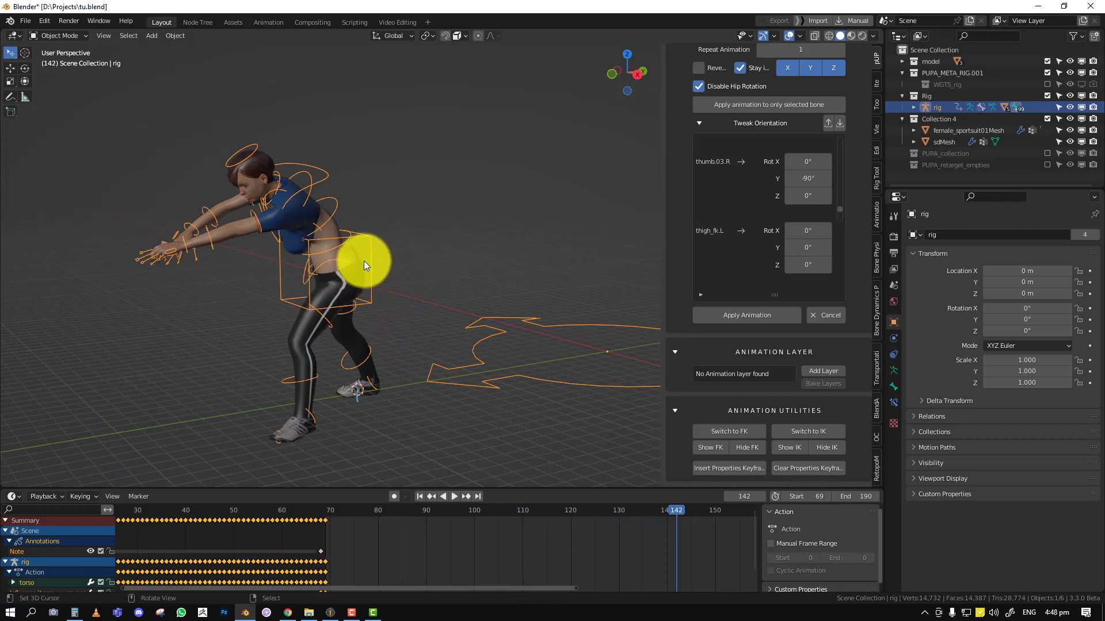
Step: Filter the bone list by "spin", rotate spine_fk.001 to X 23.1° and Y 6.4°, and play the result from front and side
{"action": "middle_click_drag", "start_coordinate": [363, 260], "coordinate": [318, 242]}
{"action": "left_click", "coordinate": [705, 296]}
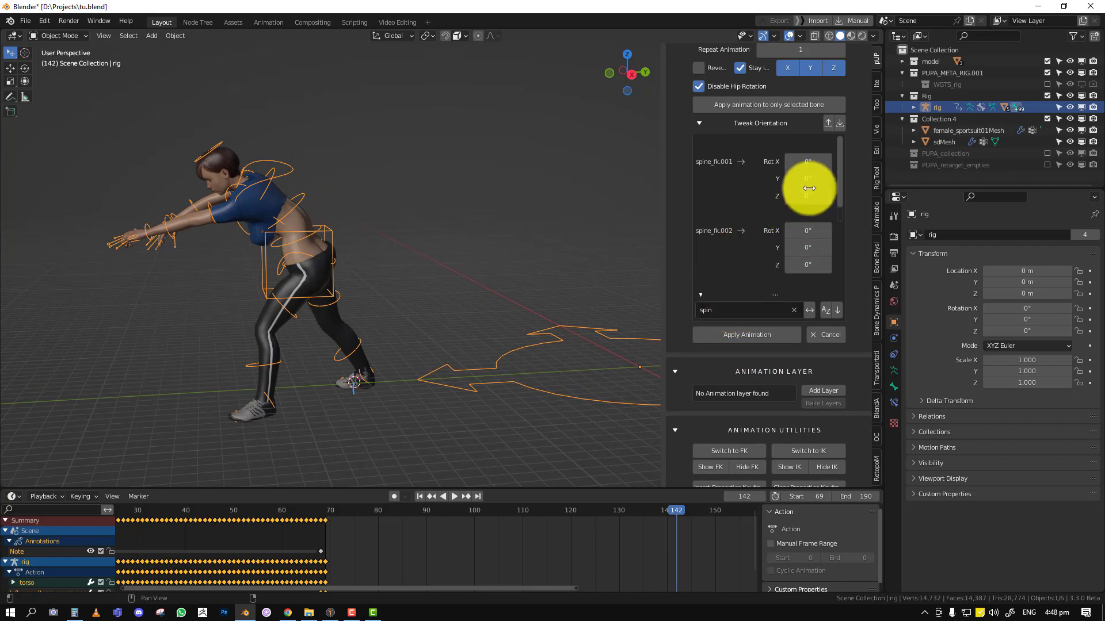
{"action": "left_click_drag", "start_coordinate": [833, 188], "coordinate": [948, 171]}
{"action": "key", "text": "space"}
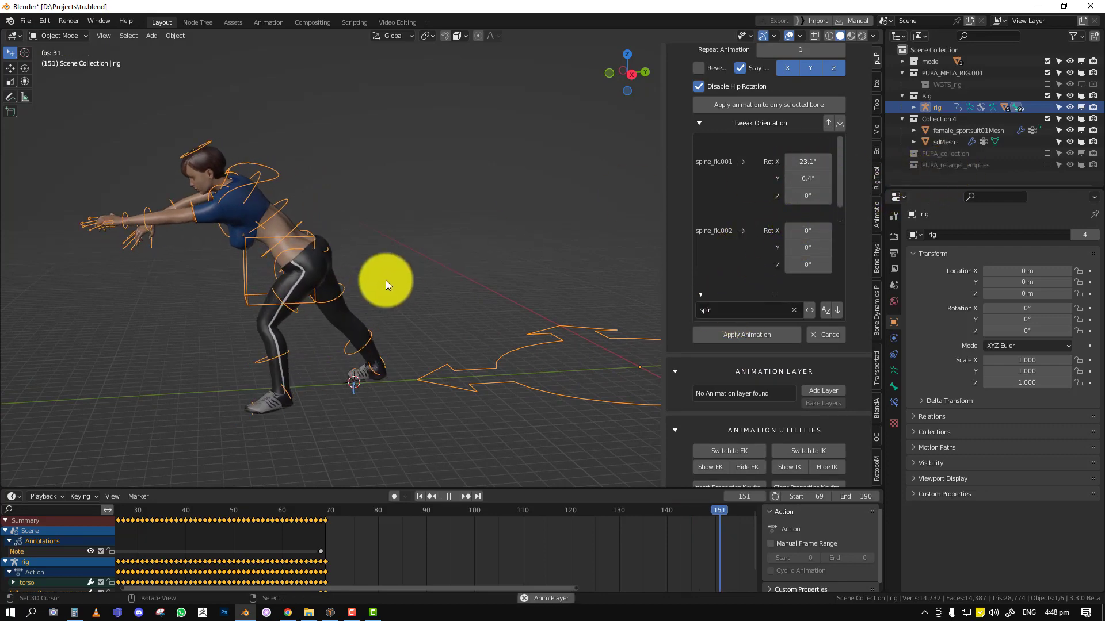
{"action": "key", "text": "KP_1"}
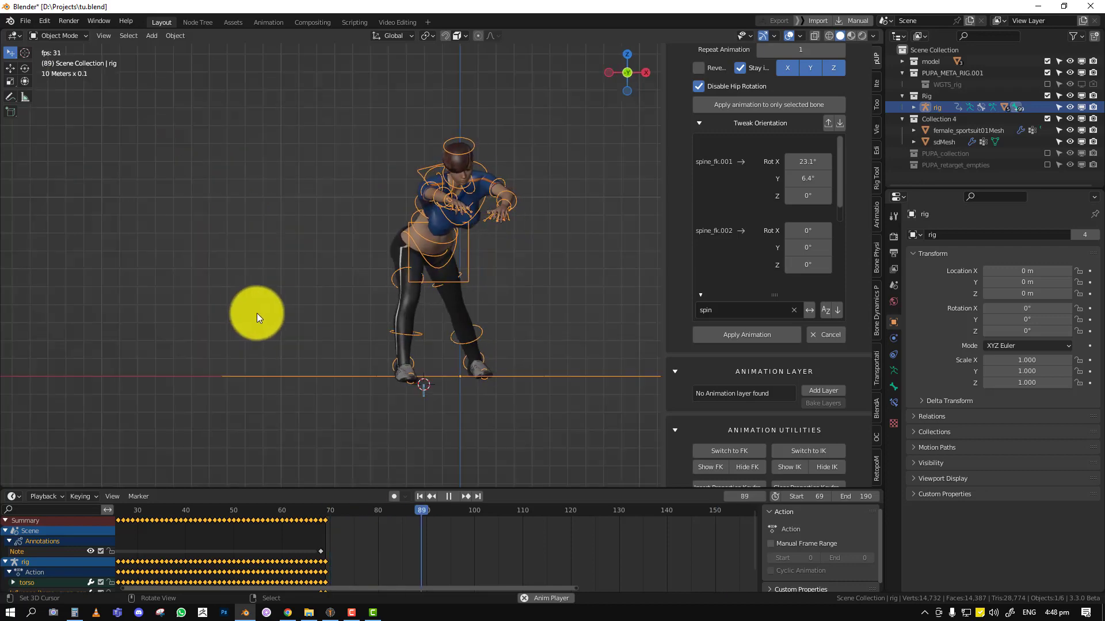
{"action": "middle_click_drag", "start_coordinate": [399, 308], "coordinate": [274, 322]}
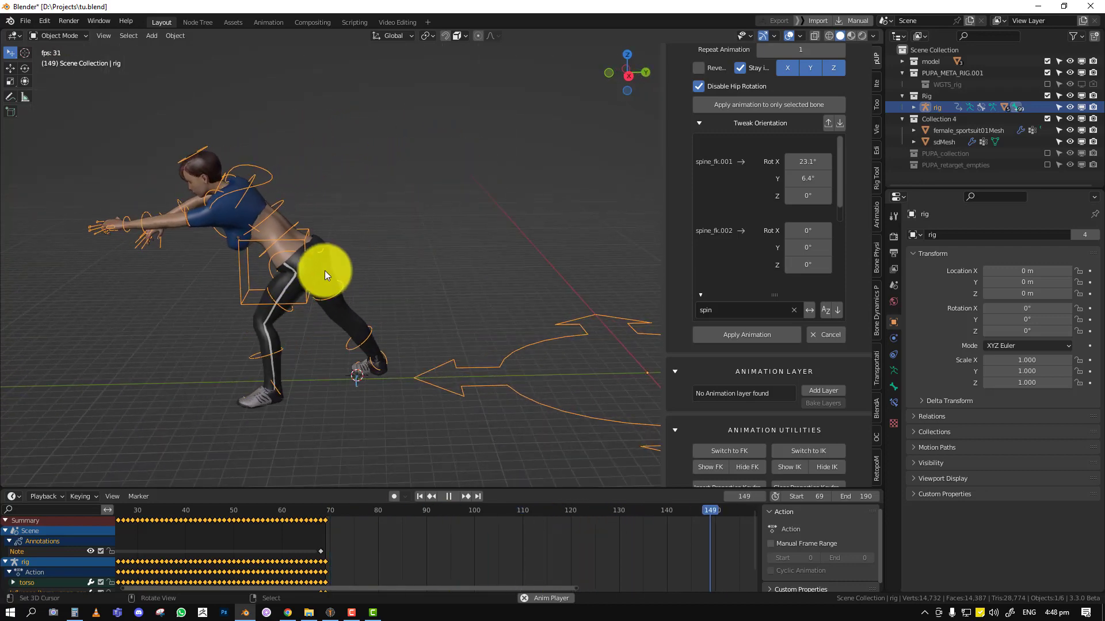
Step: Enable Reverse for the previewed animation and play it backwards briefly
{"action": "middle_click_drag", "start_coordinate": [325, 271], "coordinate": [351, 323], "text": "shift"}
{"action": "key", "text": "space"}
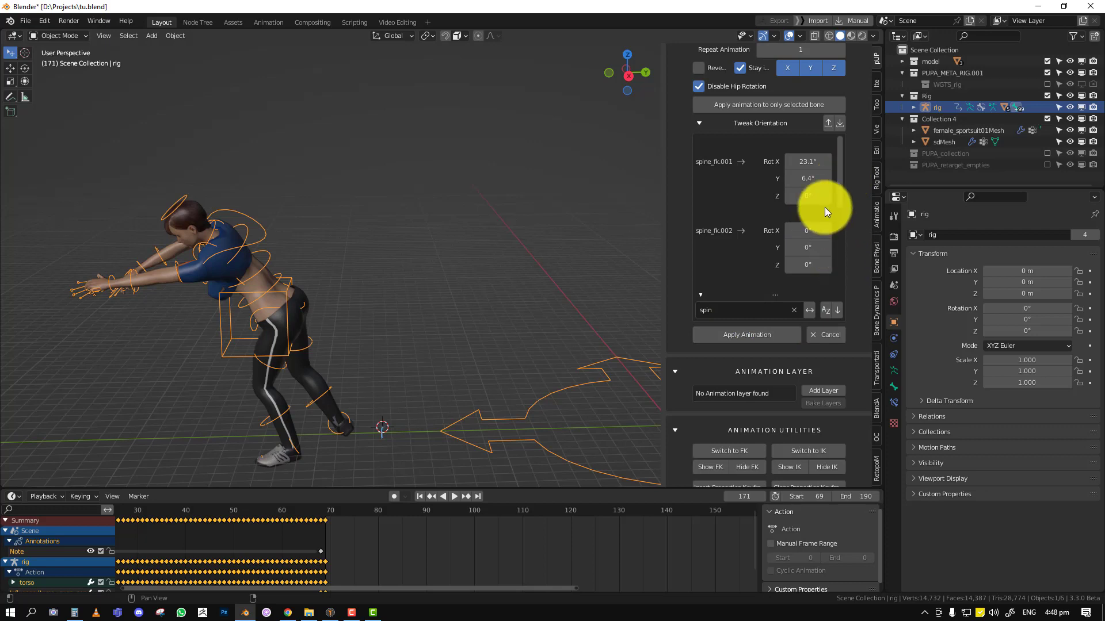
{"action": "left_click", "coordinate": [714, 69]}
{"action": "key", "text": "space"}
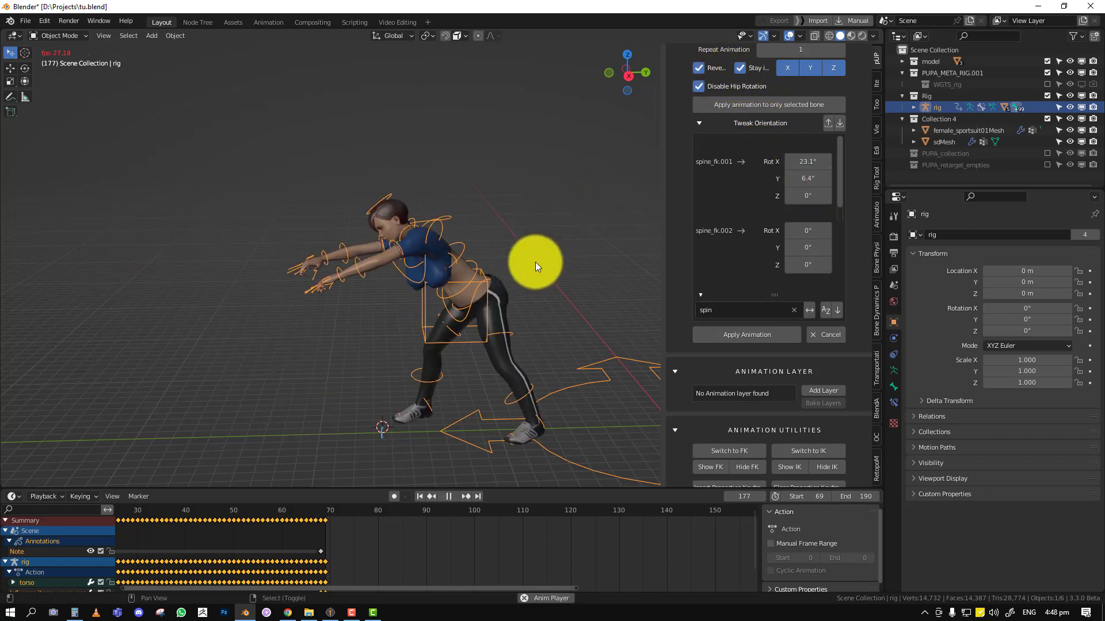
{"action": "key", "text": "space"}
Step: Set the Animation Speed to 0.3, play the slowed preview, and turn Reverse off
{"action": "scroll", "coordinate": [775, 115], "scroll_direction": "up", "scroll_amount": 3}
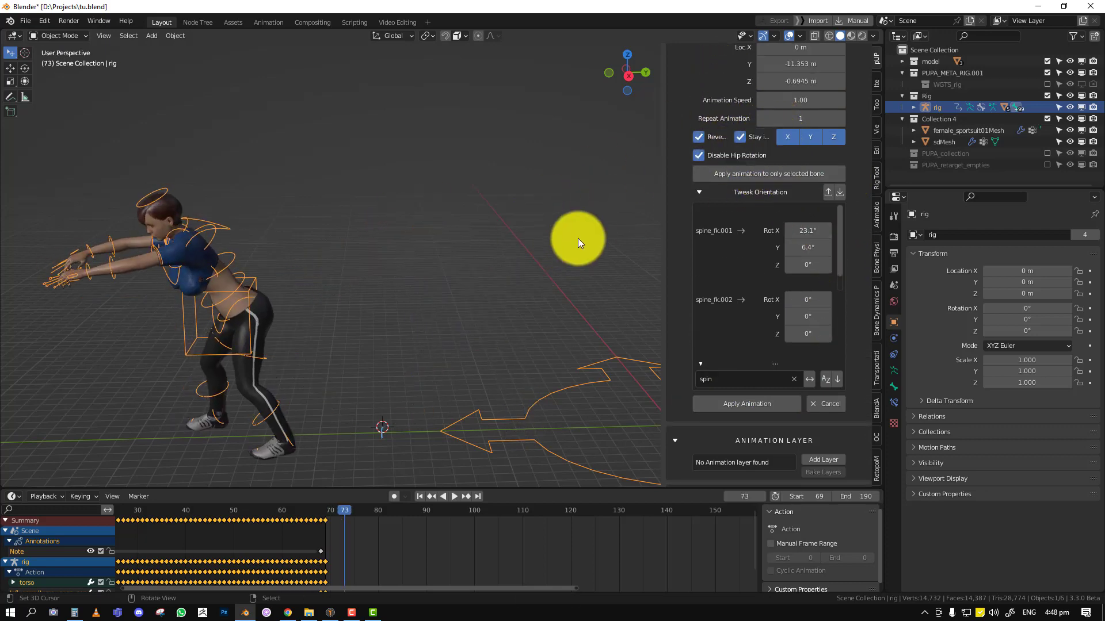
{"action": "scroll", "coordinate": [771, 152], "scroll_direction": "up", "scroll_amount": 2}
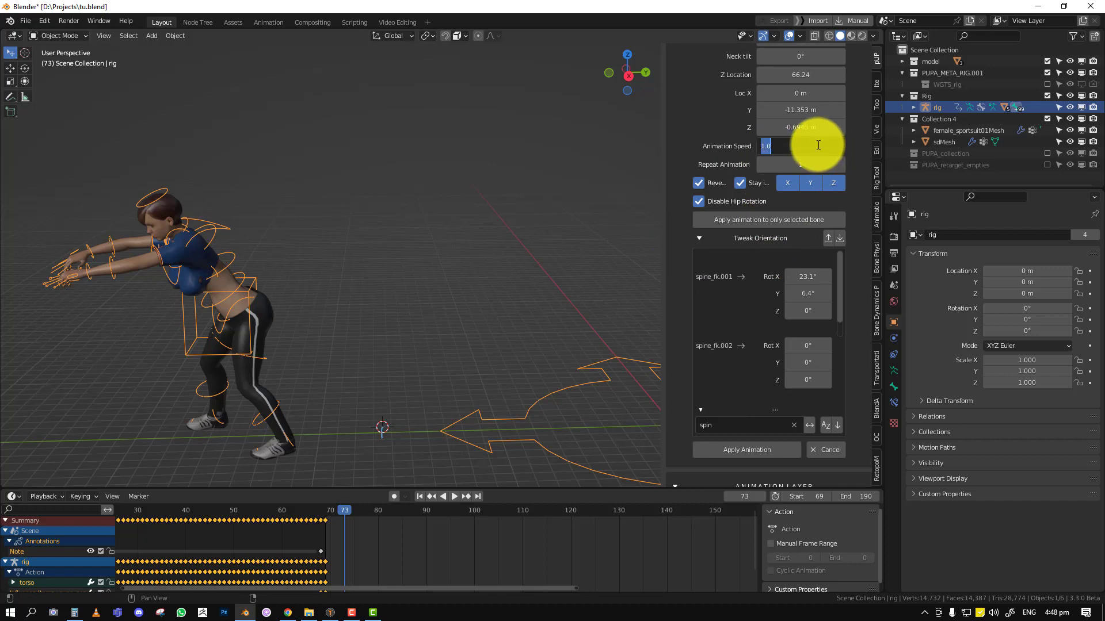
{"action": "type", "text": "0.3"}
{"action": "key", "text": "Return"}
{"action": "key", "text": "space"}
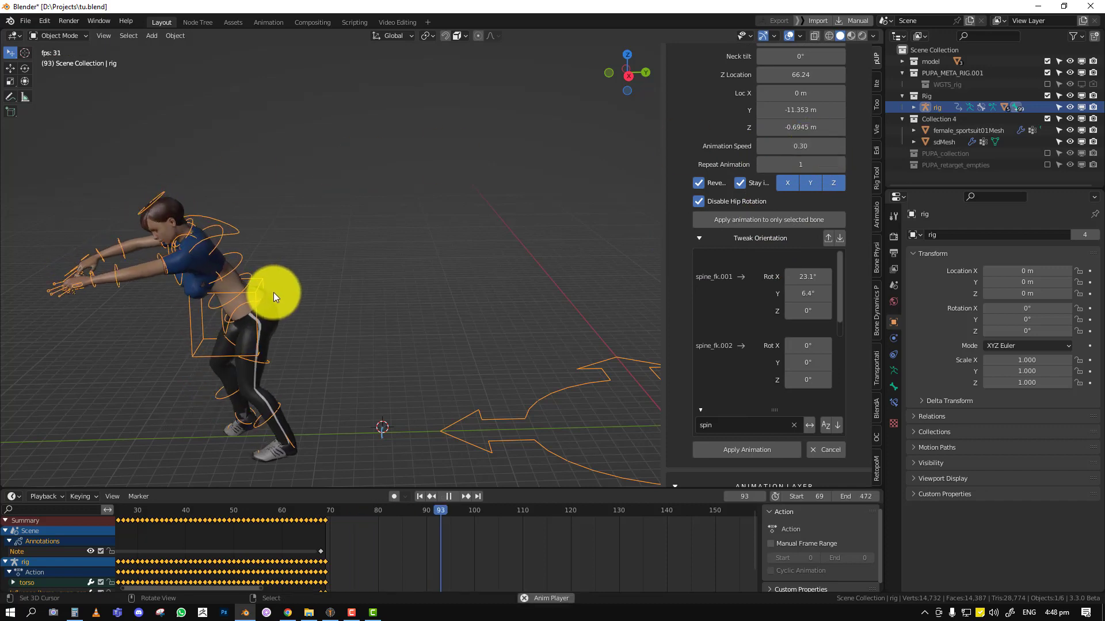
{"action": "left_click", "coordinate": [713, 186]}
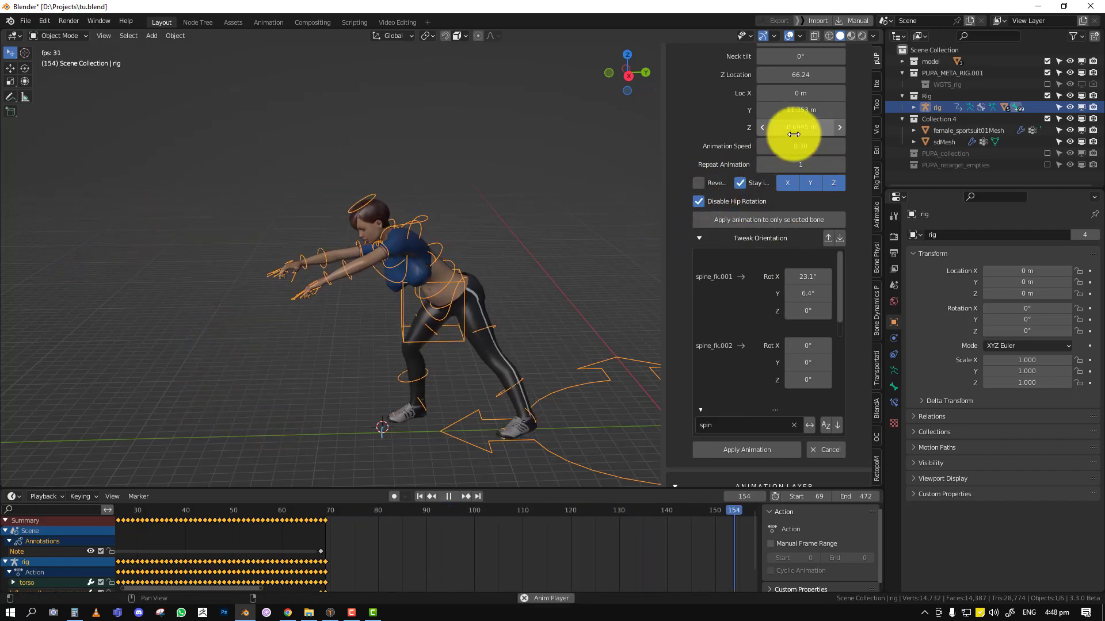
Step: Set the Animation Speed to 3 and Repeat Animation to 2 while the preview plays
{"action": "left_click", "coordinate": [806, 147]}
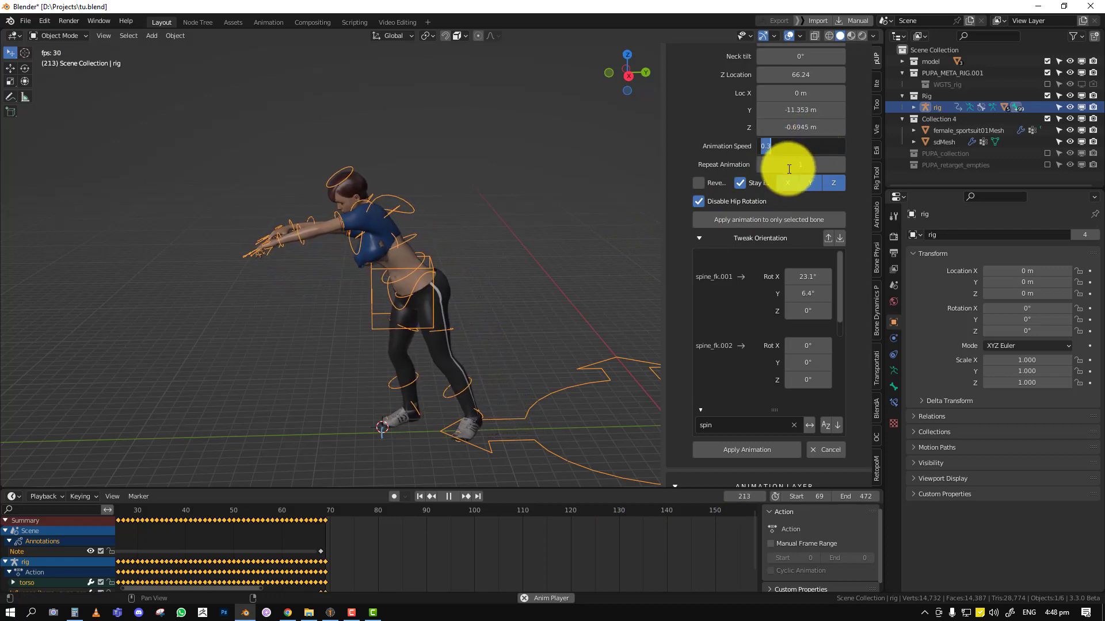
{"action": "left_click", "coordinate": [610, 247]}
{"action": "scroll", "coordinate": [579, 555], "scroll_direction": "down", "scroll_amount": 1}
{"action": "scroll", "coordinate": [623, 548], "scroll_direction": "down", "scroll_amount": 8}
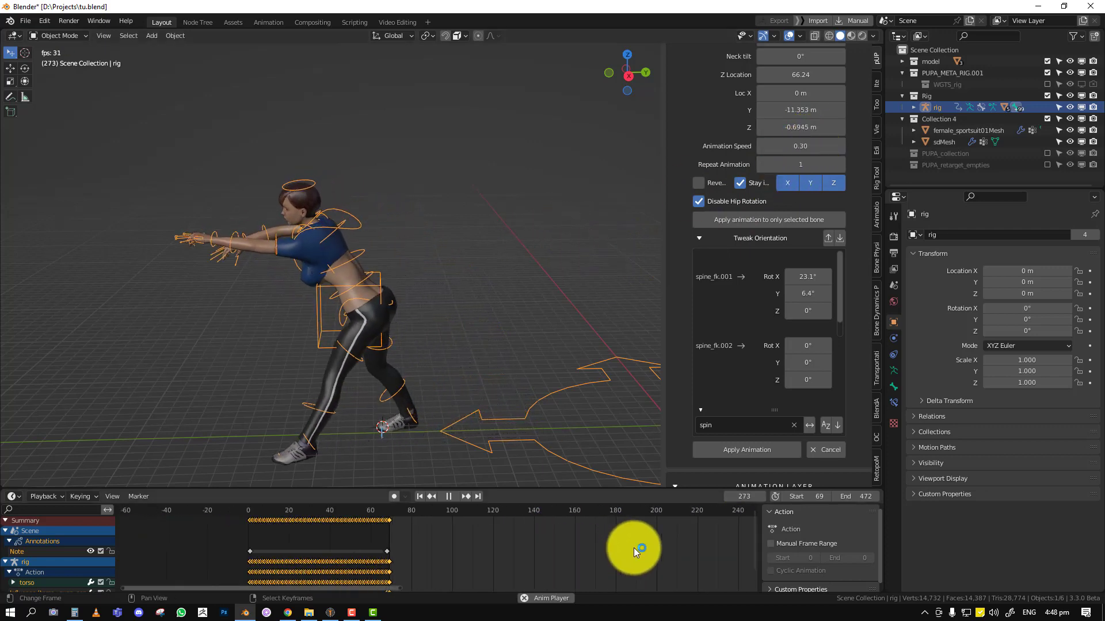
{"action": "scroll", "coordinate": [495, 547], "scroll_direction": "down", "scroll_amount": 2}
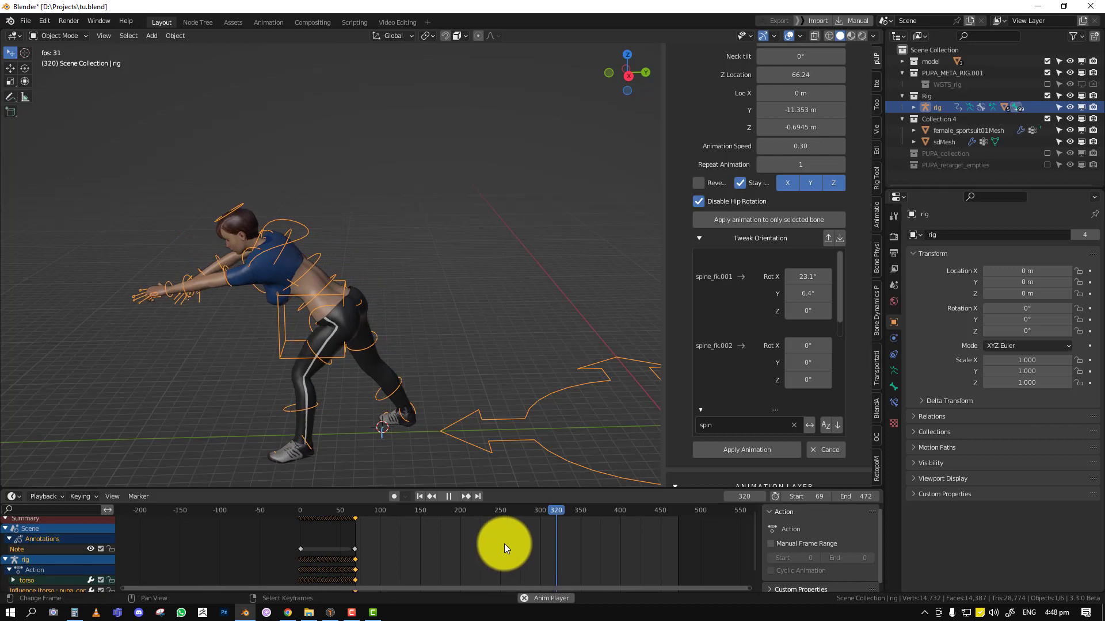
{"action": "left_click", "coordinate": [823, 147]}
{"action": "type", "text": "3."}
{"action": "key", "text": "Return"}
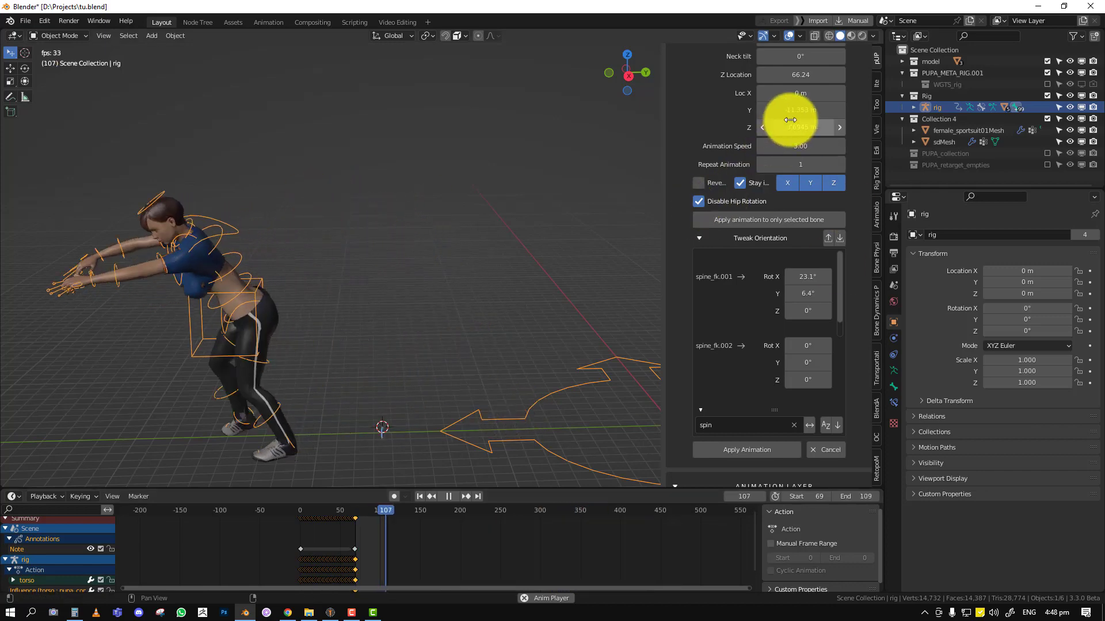
{"action": "left_click", "coordinate": [839, 166]}
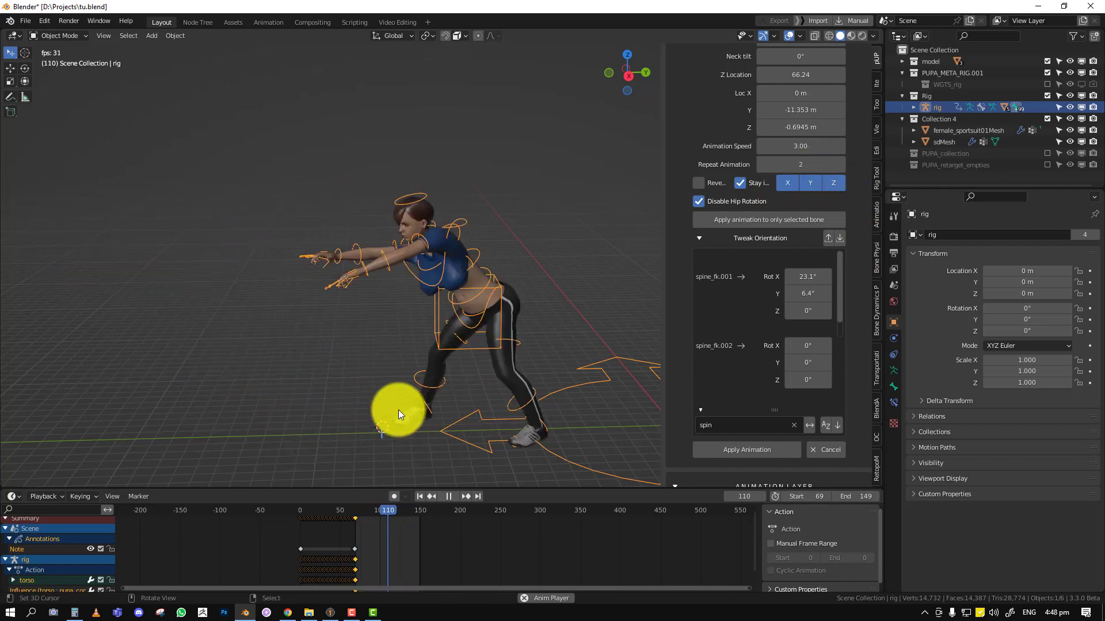
Step: Stop the playback, set Arm Space to 32°, and set Neck tilt to -7.3°
{"action": "scroll", "coordinate": [784, 163], "scroll_direction": "up", "scroll_amount": 3}
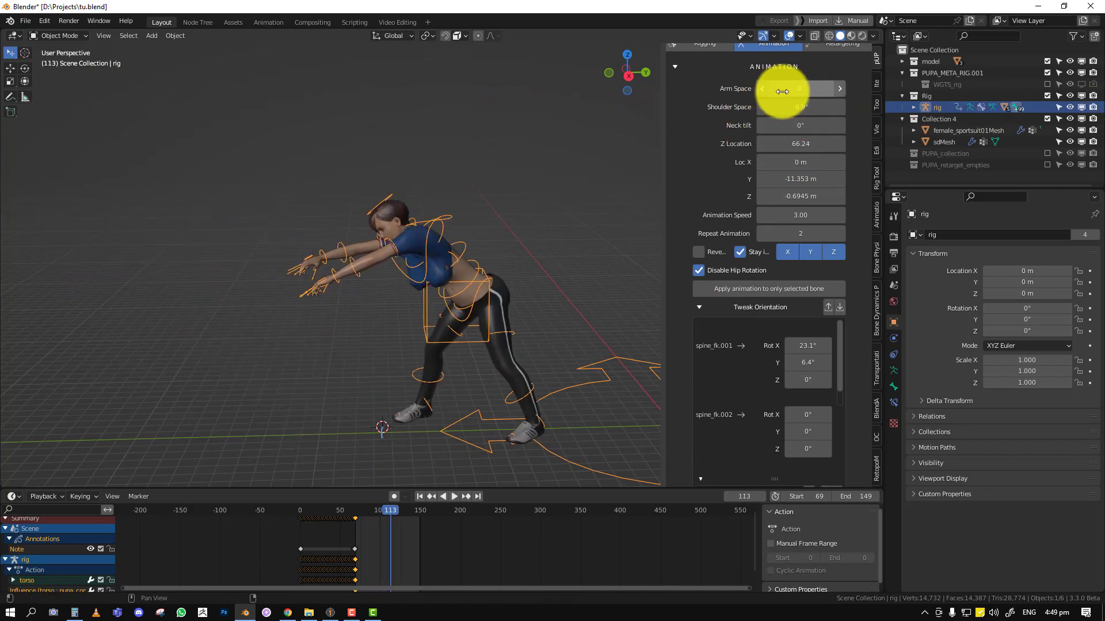
{"action": "left_click_drag", "start_coordinate": [779, 90], "coordinate": [130, 112]}
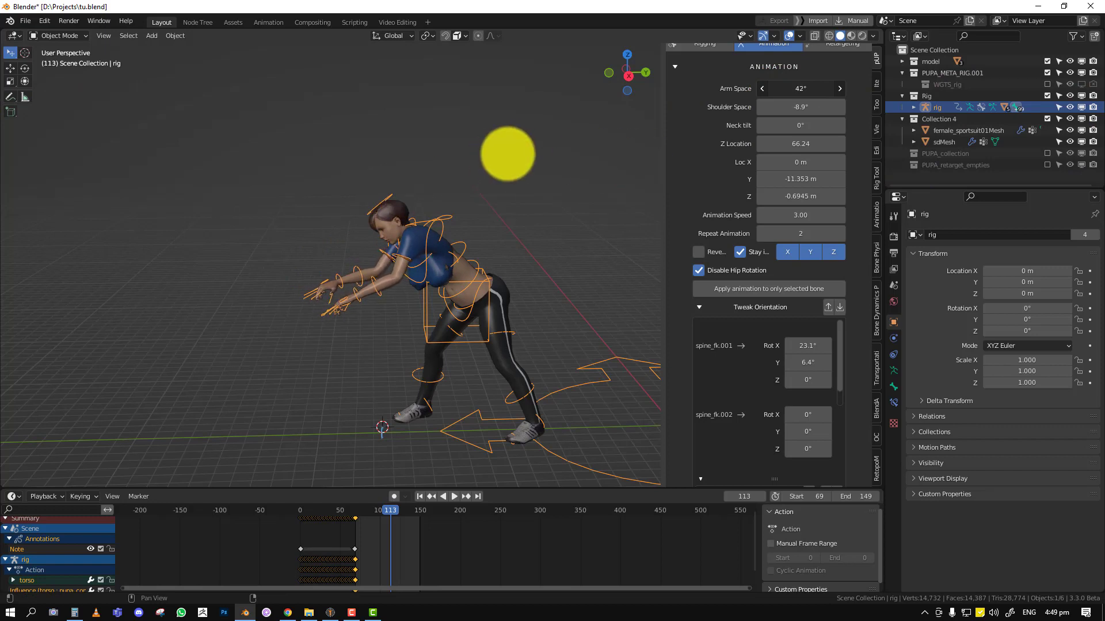
{"action": "left_click_drag", "start_coordinate": [330, 156], "coordinate": [322, 156]}
{"action": "left_click_drag", "start_coordinate": [769, 126], "coordinate": [989, 127]}
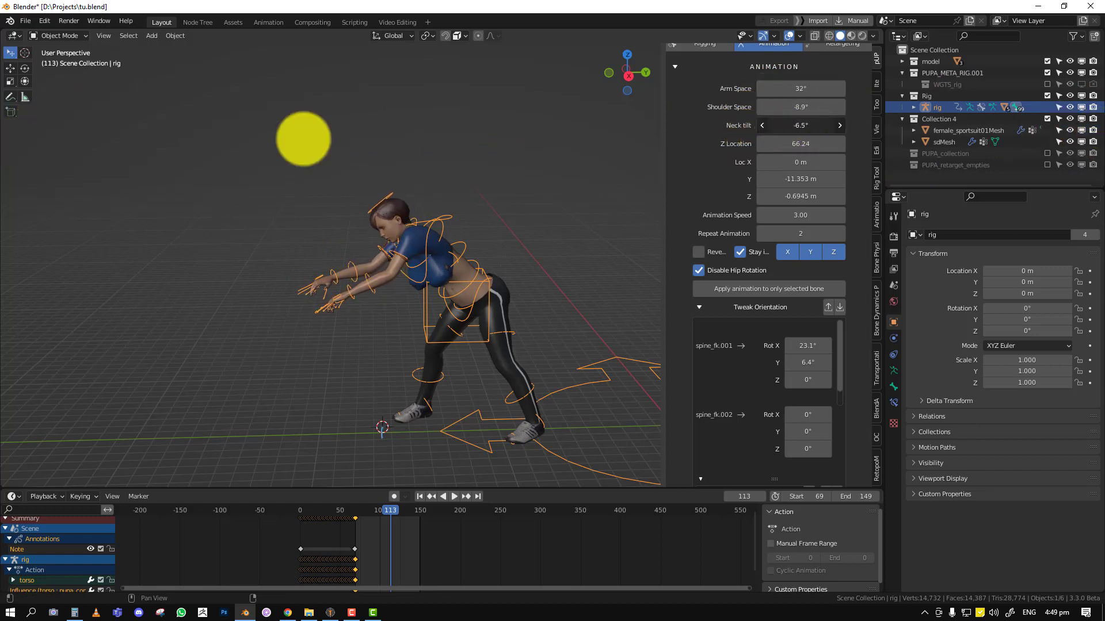
{"action": "left_click_drag", "start_coordinate": [253, 140], "coordinate": [656, 115]}
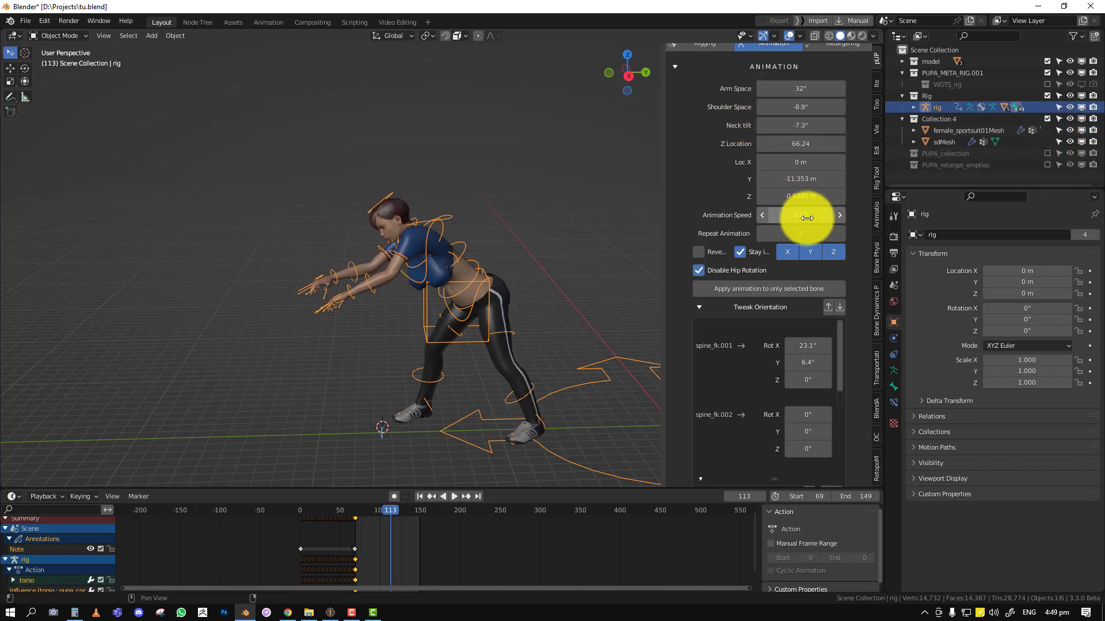
Step: Apply the tweaked extension animation to the rig and play back the combined result
{"action": "middle_click_drag", "start_coordinate": [431, 239], "coordinate": [313, 239]}
{"action": "middle_click_drag", "start_coordinate": [567, 244], "coordinate": [679, 268]}
{"action": "scroll", "coordinate": [863, 322], "scroll_direction": "down", "scroll_amount": 5}
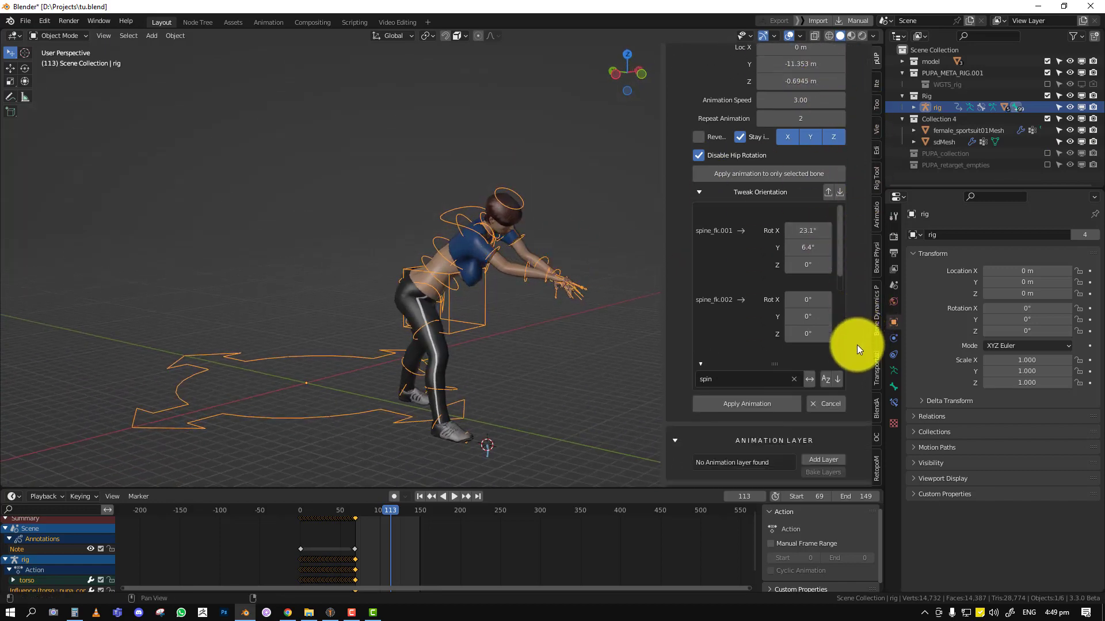
{"action": "left_click", "coordinate": [699, 191]}
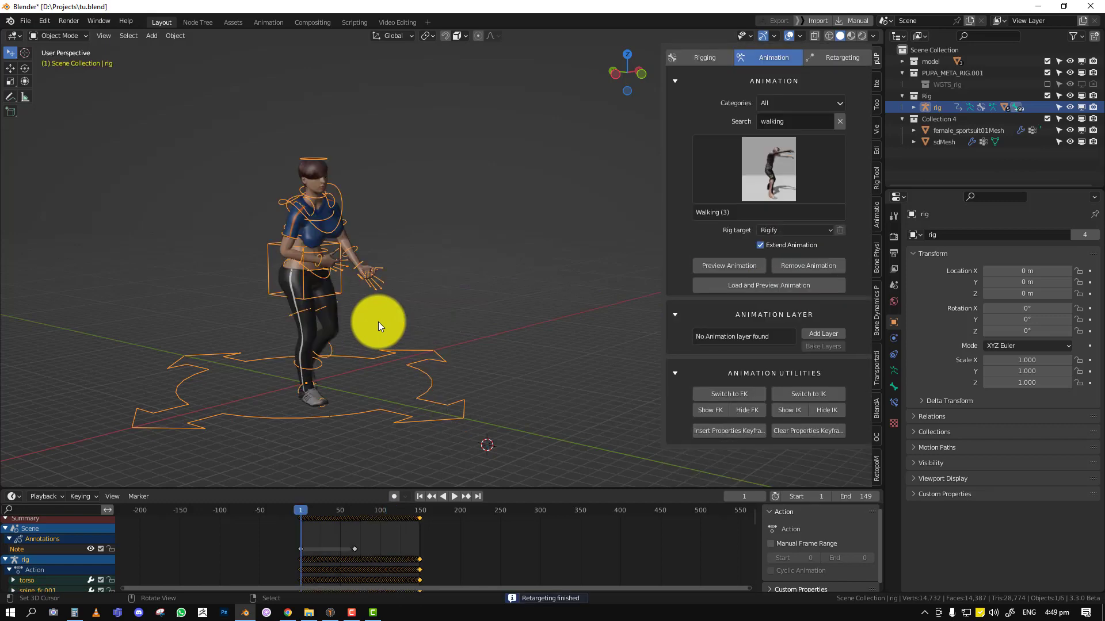
{"action": "middle_click_drag", "start_coordinate": [378, 322], "coordinate": [388, 344]}
{"action": "key", "text": "space"}
{"action": "key", "text": "space"}
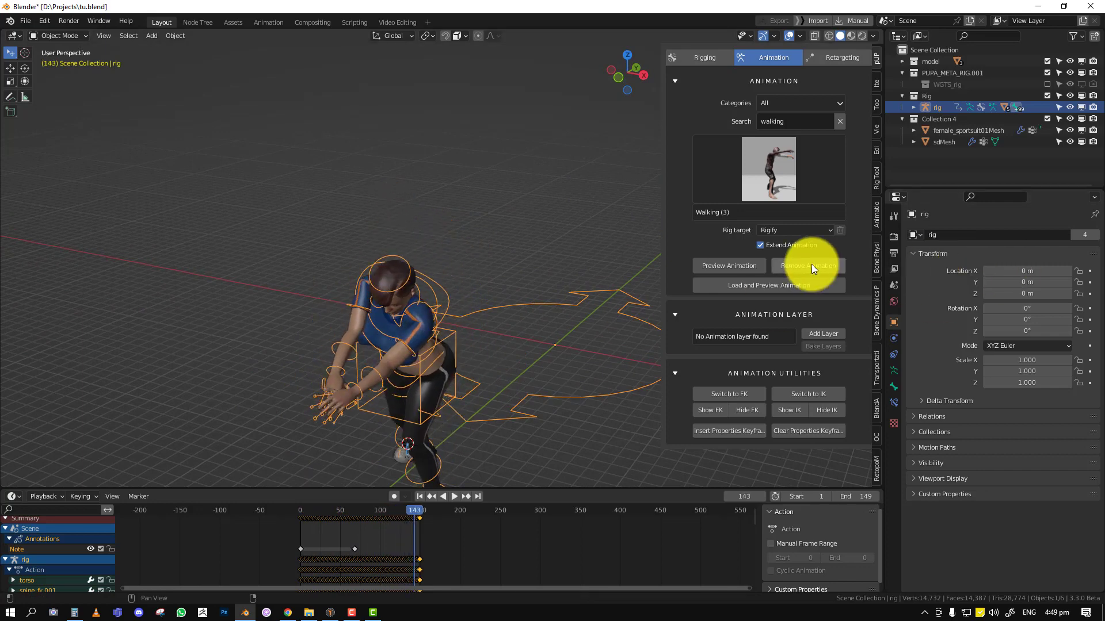
Step: Remove the animation from the rig and delete all remaining annotation keyframes in the timeline
{"action": "left_click", "coordinate": [813, 266]}
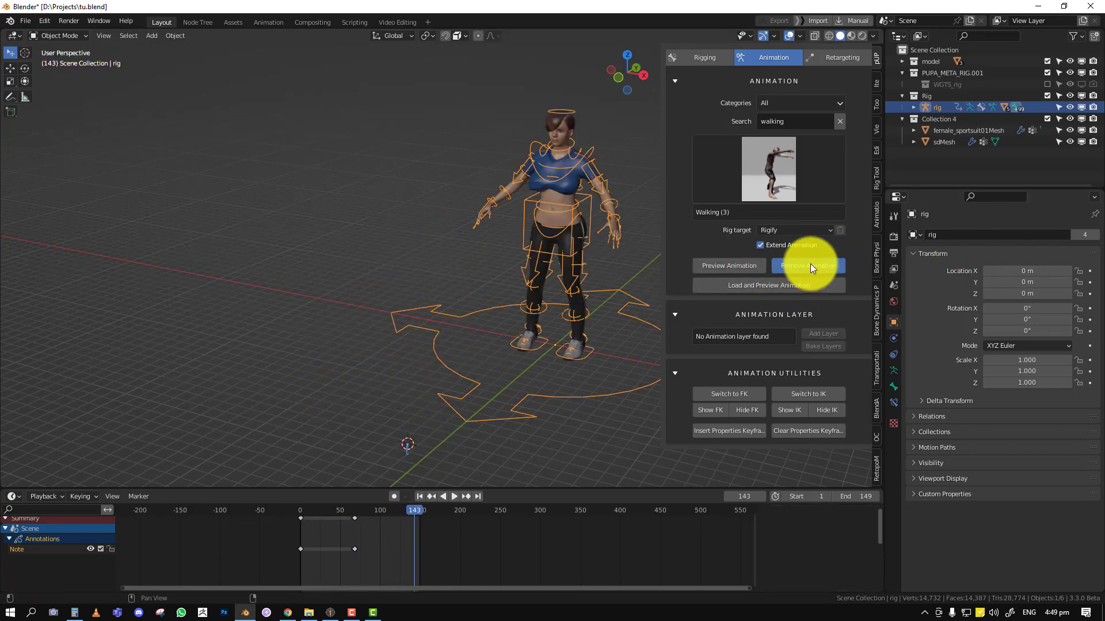
{"action": "key", "text": "a"}
{"action": "key", "text": "x"}
{"action": "left_click", "coordinate": [340, 535]}
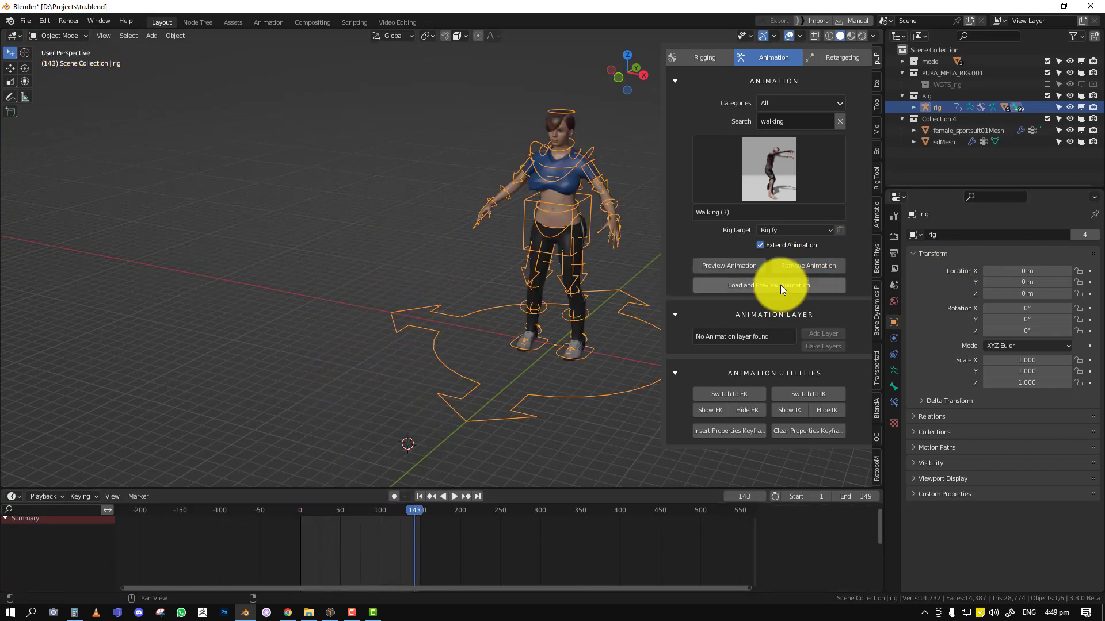
Step: Turn off Extend Animation and start loading an external animation for preview
{"action": "left_click", "coordinate": [776, 248]}
{"action": "middle_click_drag", "start_coordinate": [575, 322], "coordinate": [497, 355]}
{"action": "left_click", "coordinate": [776, 287]}
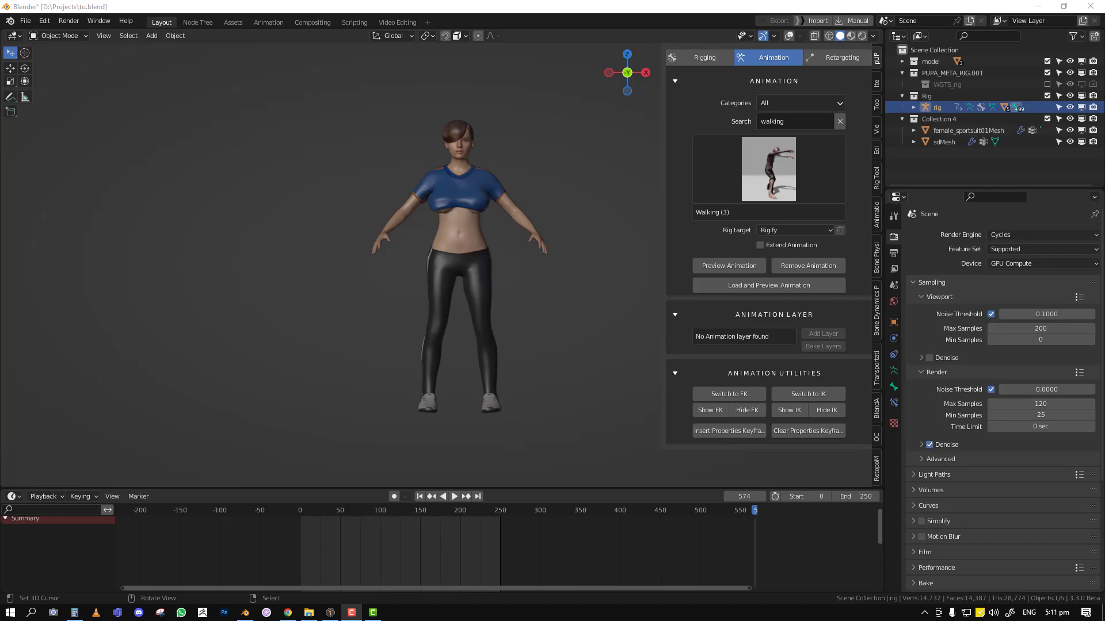
Step: Switch to Mixamo in the browser, open the Thriller Part 4 download settings, and choose Without Skin at 24 frames per second
{"action": "left_click_drag", "start_coordinate": [0, 198], "coordinate": [574, 5]}
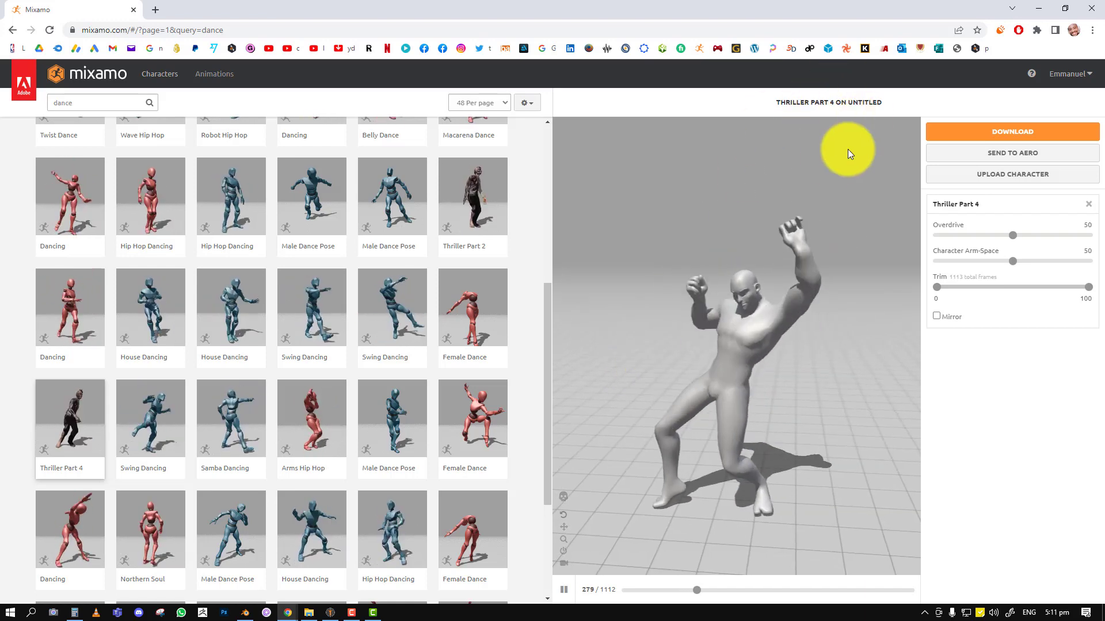
{"action": "left_click", "coordinate": [1010, 133]}
{"action": "left_click", "coordinate": [619, 184]}
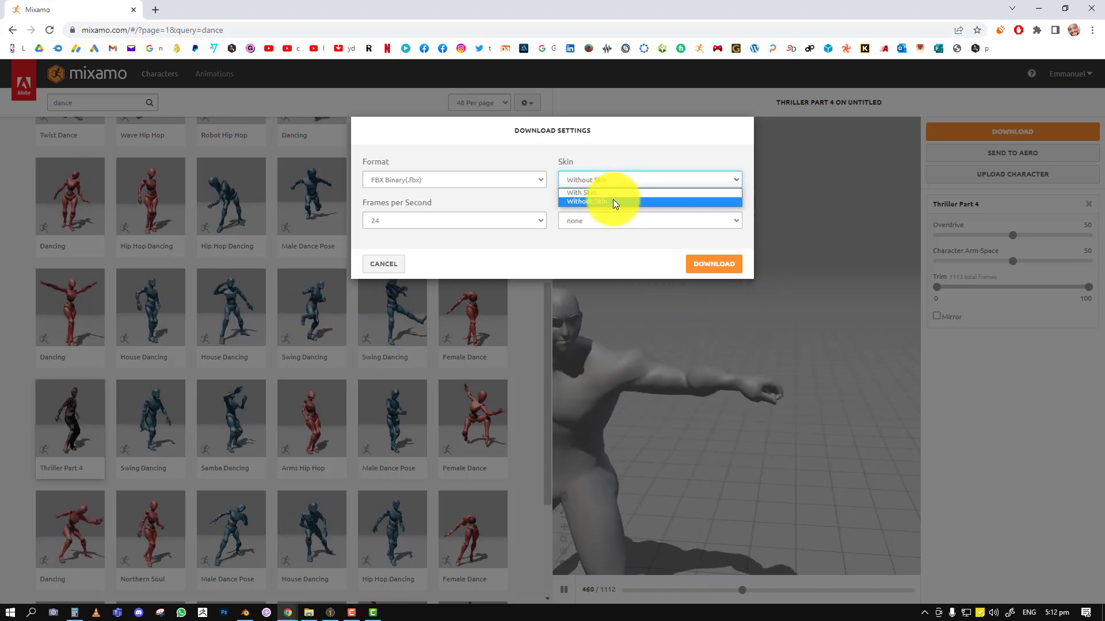
{"action": "left_click", "coordinate": [613, 201]}
{"action": "left_click", "coordinate": [467, 225]}
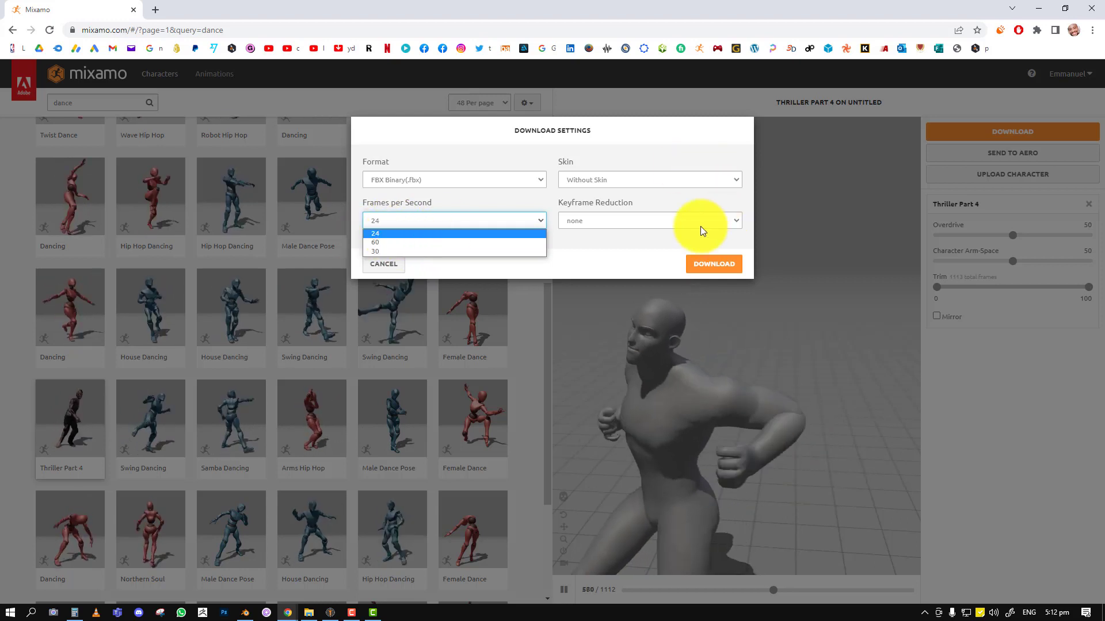
{"action": "left_click", "coordinate": [656, 98]}
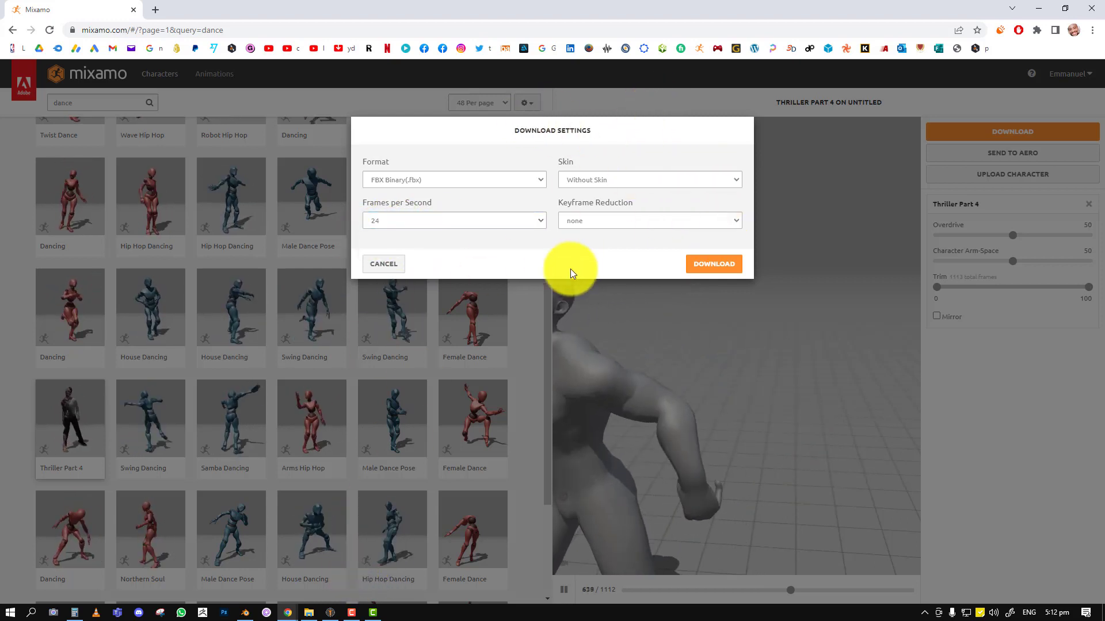
Step: Switch back to Blender and load Thriller Part 4.fbx from the Downloads folder as a preview on the rig
{"action": "left_click", "coordinate": [251, 612]}
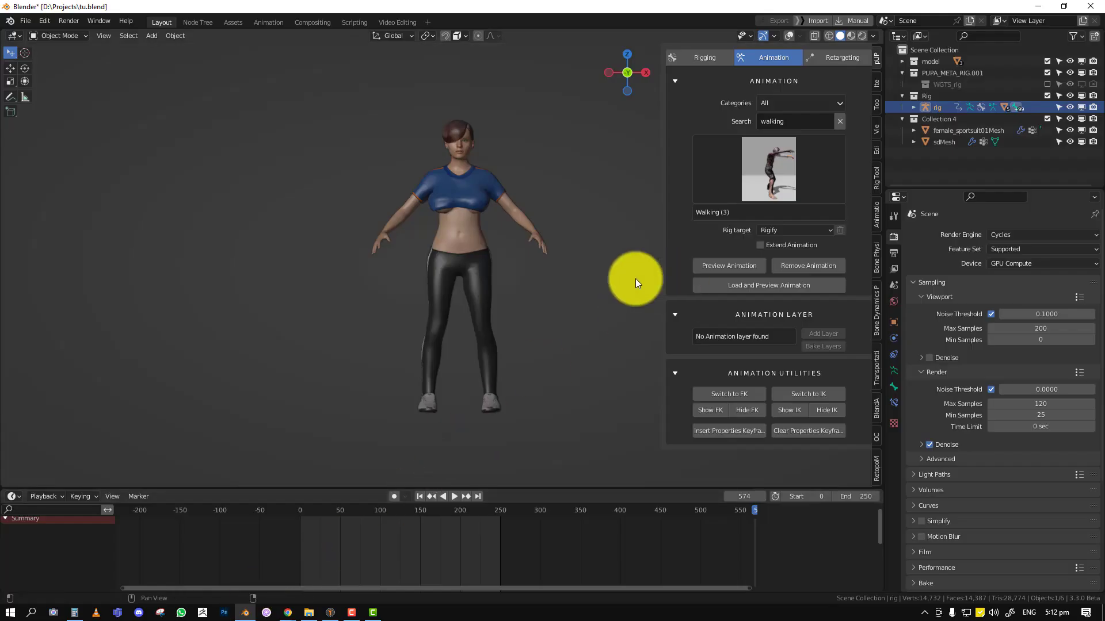
{"action": "middle_click_drag", "start_coordinate": [583, 278], "coordinate": [564, 294]}
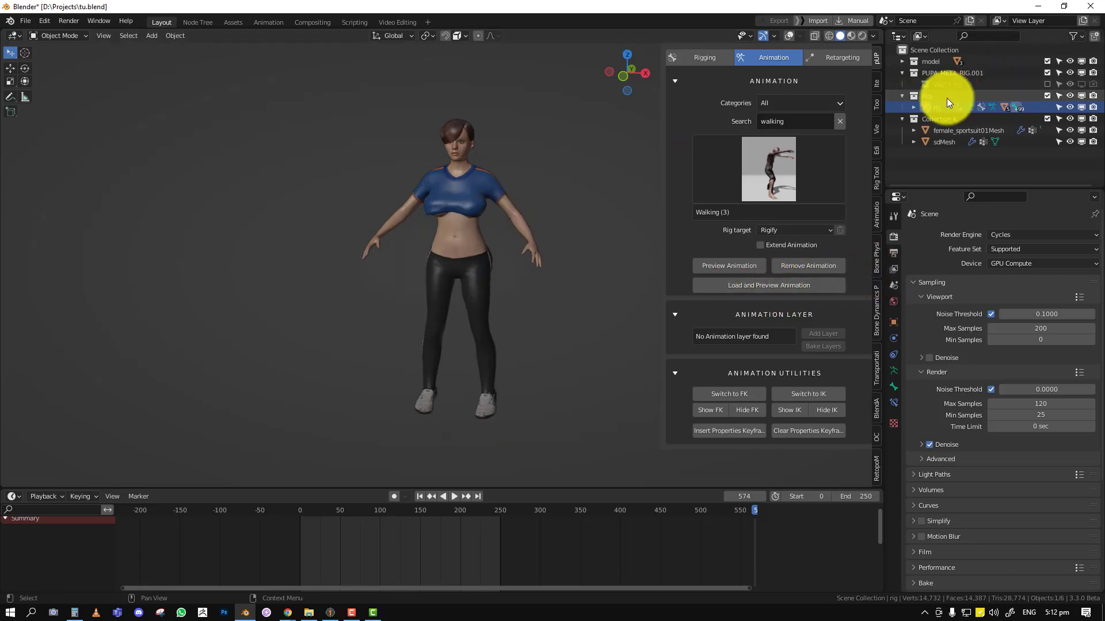
{"action": "left_click", "coordinate": [761, 290]}
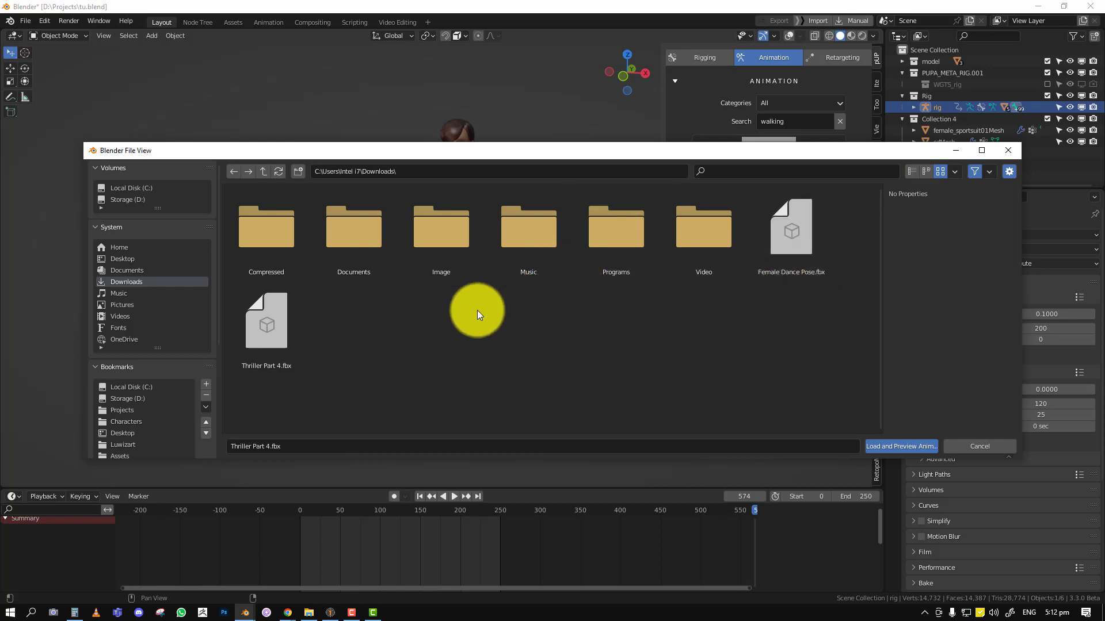
{"action": "double_click", "coordinate": [264, 325]}
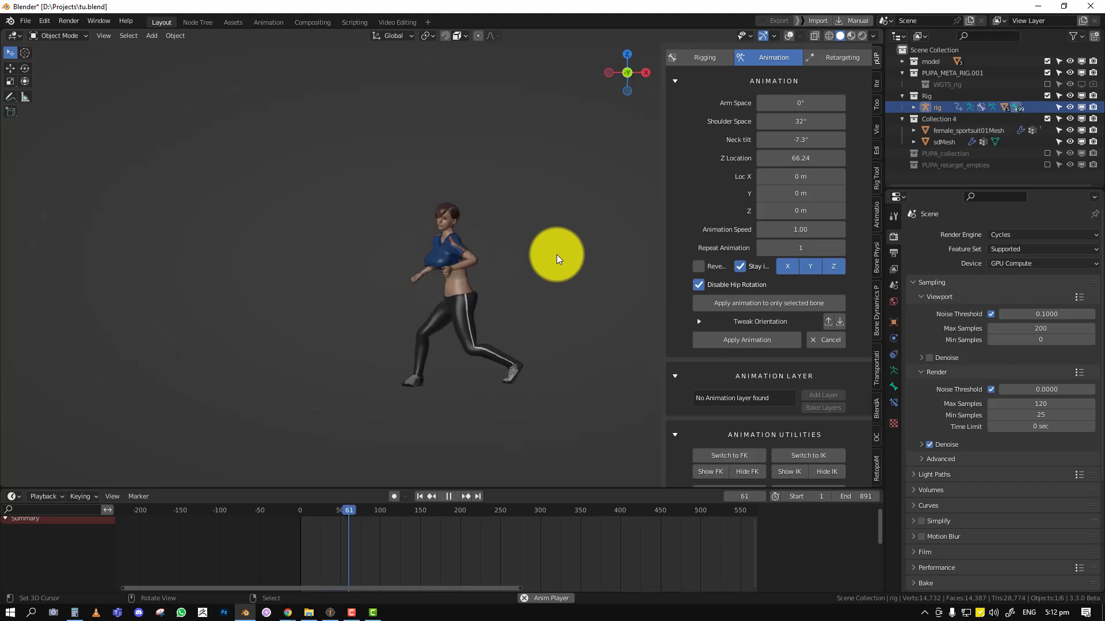
Step: Examine the previewed dance close up from several angles, checking the hands and torso, and pause at frame 205
{"action": "scroll", "coordinate": [561, 252], "scroll_direction": "up", "scroll_amount": 3}
{"action": "middle_click_drag", "start_coordinate": [450, 271], "coordinate": [478, 274]}
{"action": "key", "text": "space"}
{"action": "middle_click_drag", "start_coordinate": [569, 273], "coordinate": [519, 255]}
{"action": "scroll", "coordinate": [513, 244], "scroll_direction": "up", "scroll_amount": 3}
{"action": "middle_click_drag", "start_coordinate": [403, 193], "coordinate": [438, 255], "text": "shift"}
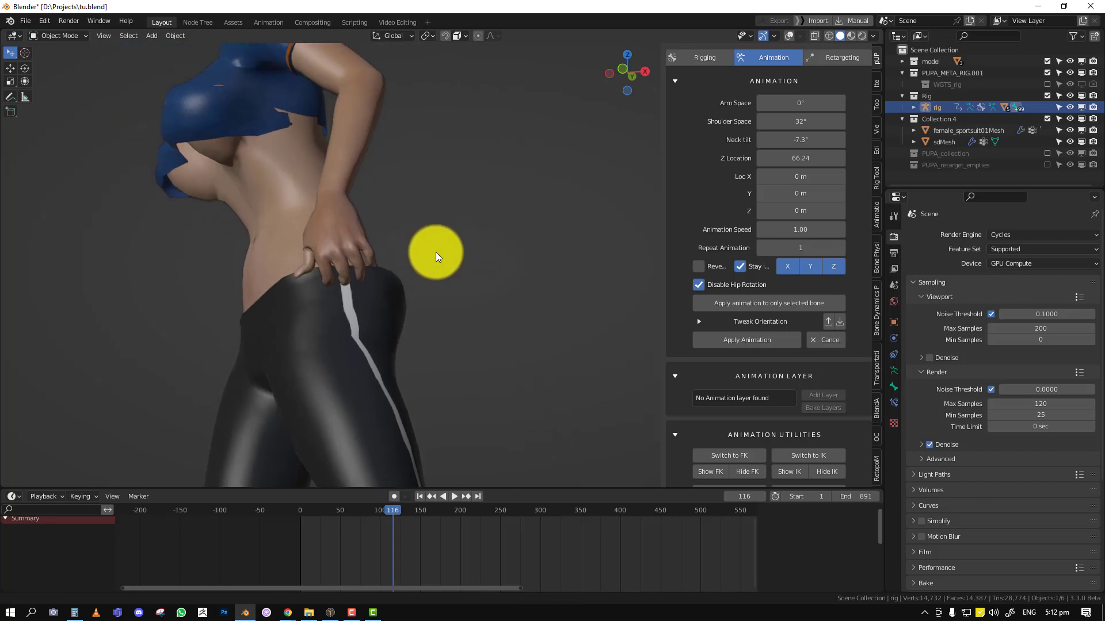
{"action": "key", "text": "space"}
{"action": "scroll", "coordinate": [392, 271], "scroll_direction": "down", "scroll_amount": 4}
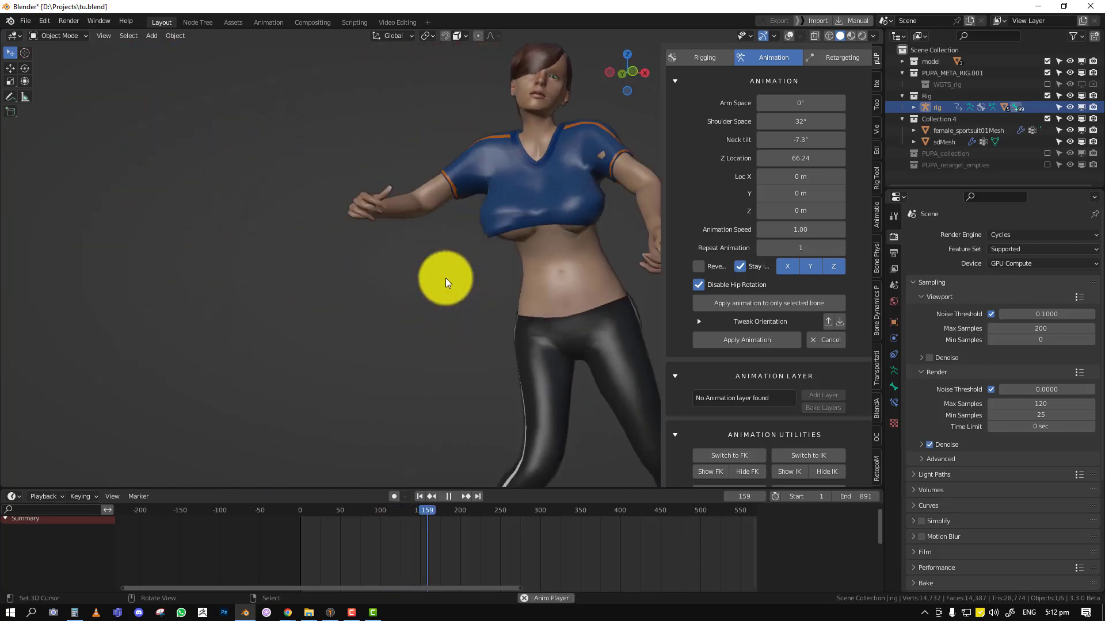
{"action": "scroll", "coordinate": [448, 277], "scroll_direction": "up", "scroll_amount": 4}
{"action": "scroll", "coordinate": [449, 277], "scroll_direction": "down", "scroll_amount": 4}
{"action": "key", "text": "space"}
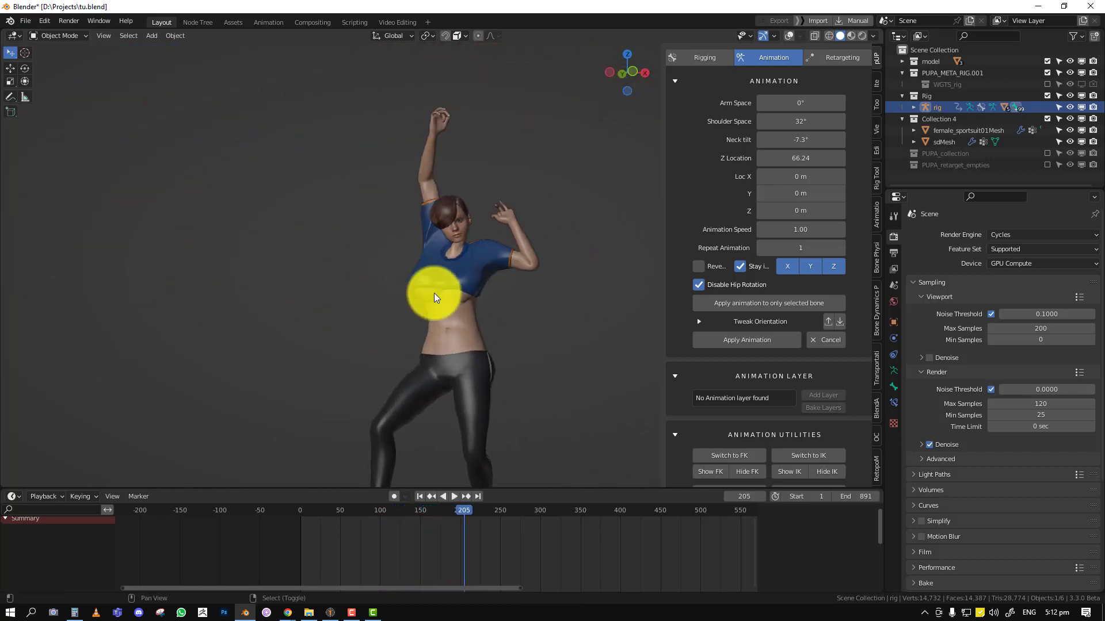
Step: Set Shoulder Space to 8.9° and Animation Speed to 1.48, and play the preview
{"action": "left_click_drag", "start_coordinate": [801, 122], "coordinate": [364, 141]}
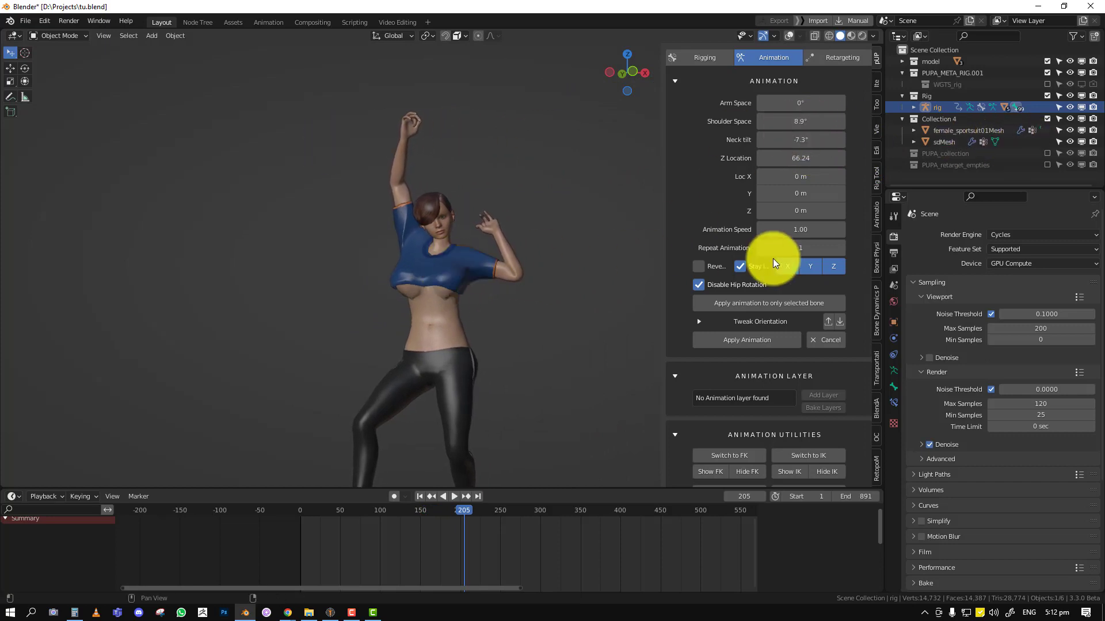
{"action": "mouse_move", "coordinate": [804, 229]}
{"action": "left_mouse_down"}
{"action": "mouse_move", "coordinate": [752, 231]}
{"action": "mouse_move", "coordinate": [805, 229]}
{"action": "left_mouse_up"}
{"action": "key", "text": "space"}
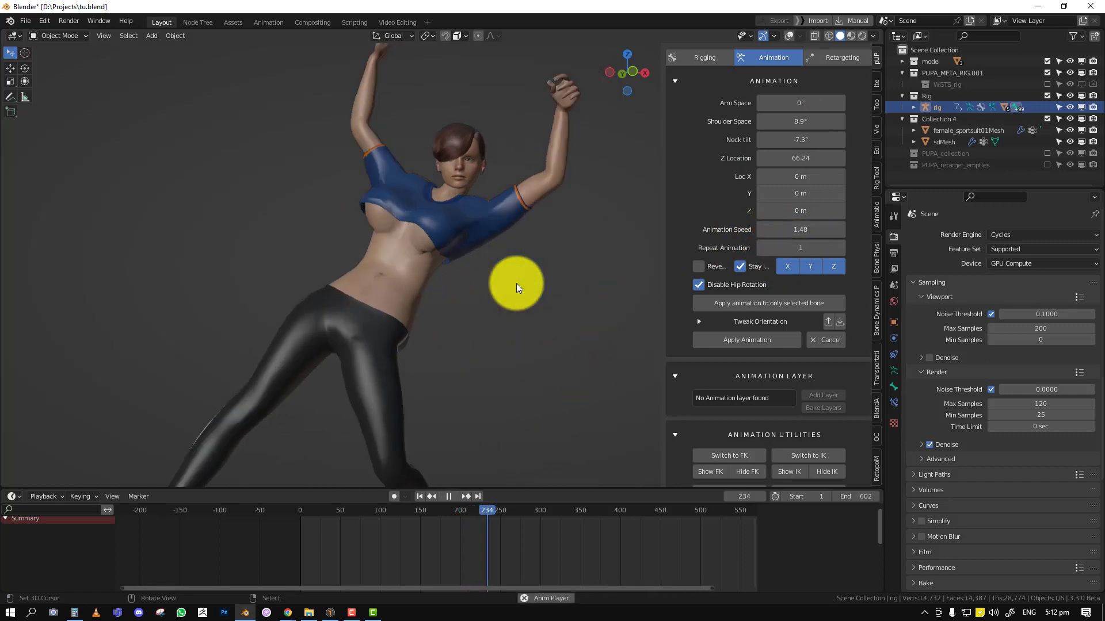
Step: Set the Animation Speed to 0.2 during playback and watch the slowed dance
{"action": "left_click", "coordinate": [813, 230]}
{"action": "type", "text": "0.2"}
{"action": "key", "text": "Return"}
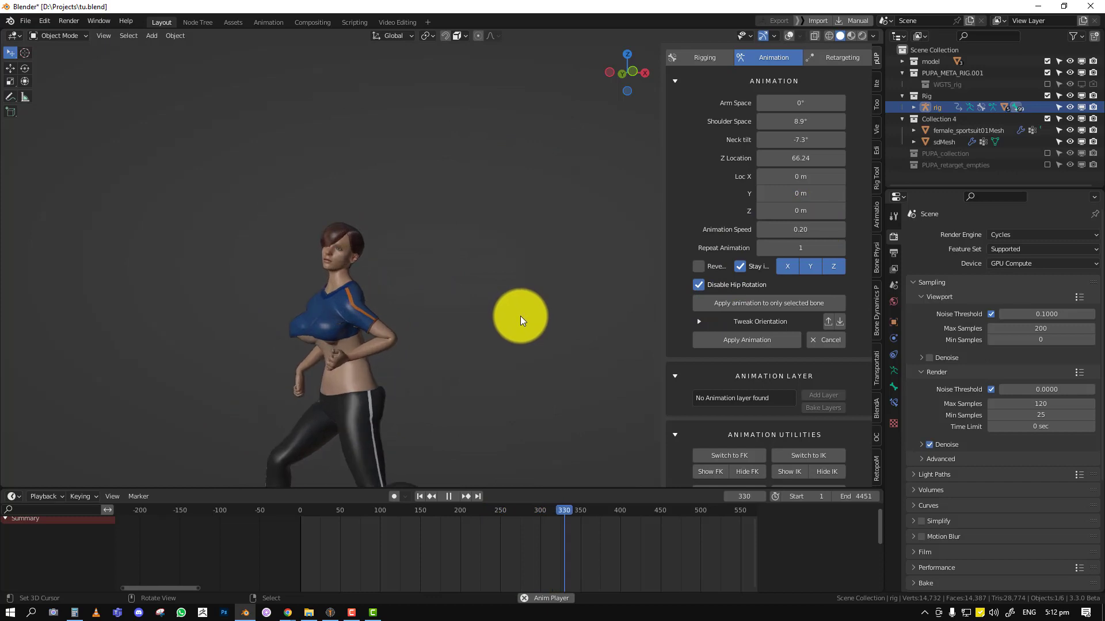
Step: Set the Animation Speed to 0.5, review the previewed dance, and cancel the preview
{"action": "left_click", "coordinate": [801, 229]}
{"action": "key", "text": "BackSpace"}
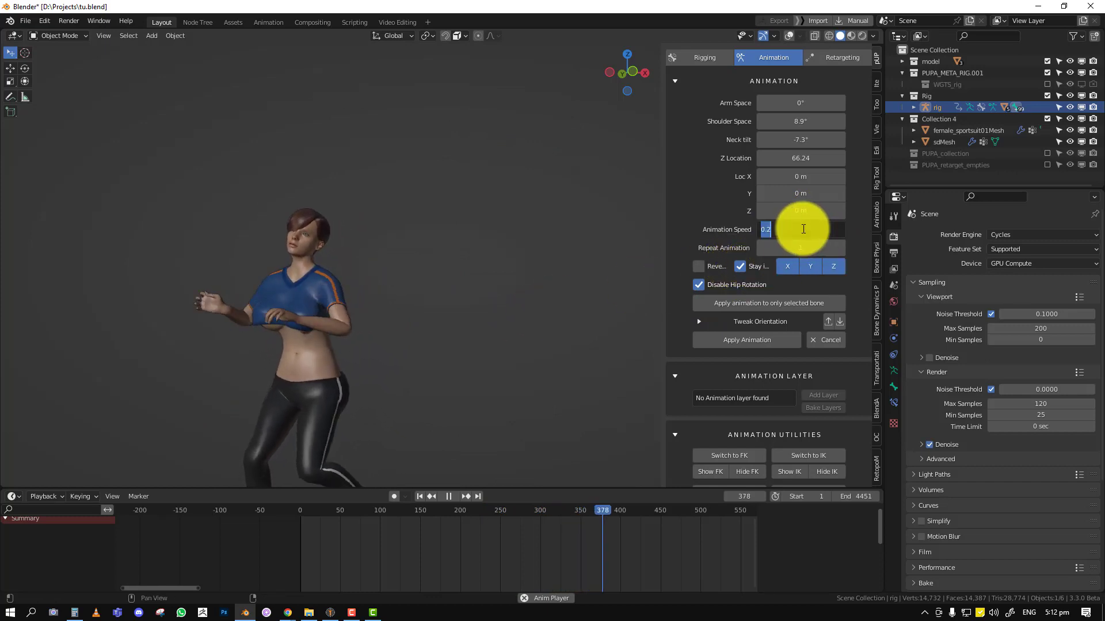
{"action": "type", "text": "0.5"}
{"action": "key", "text": "Return"}
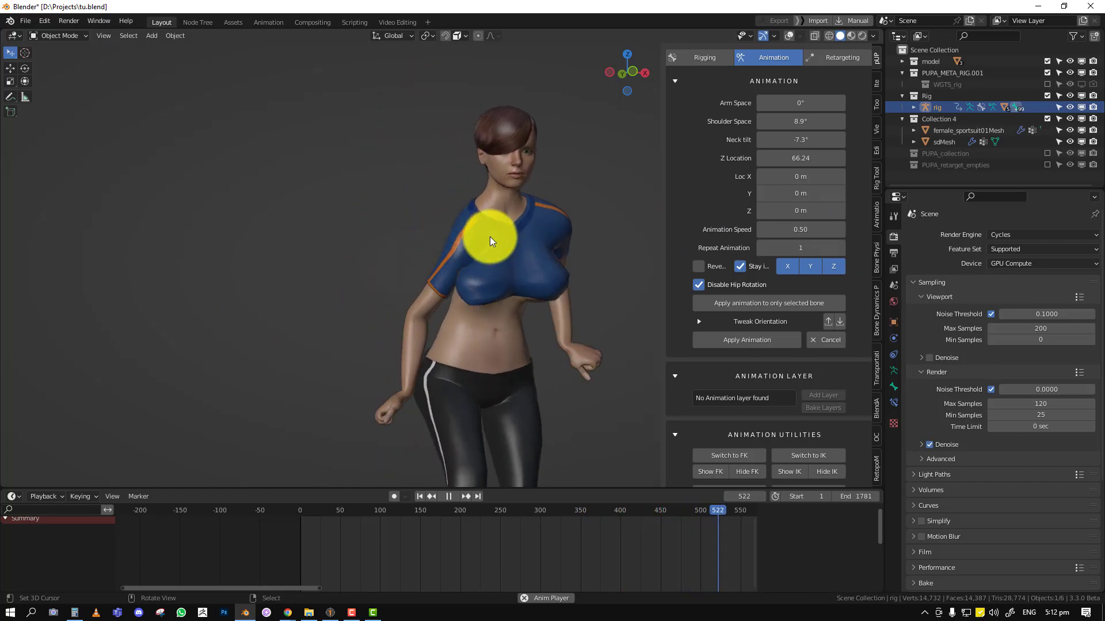
{"action": "left_click_drag", "start_coordinate": [668, 548], "coordinate": [723, 546]}
{"action": "left_click", "coordinate": [841, 340]}
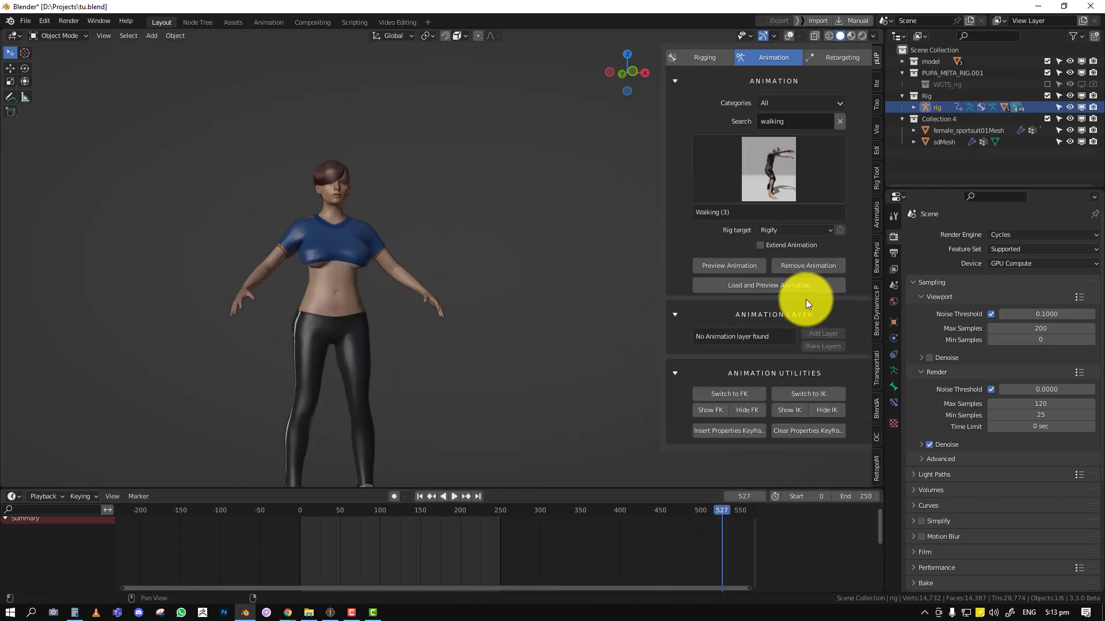
Step: Load another animation file as a preview, adjust its Shoulder Space while viewing the pose, and cancel the preview
{"action": "left_click", "coordinate": [761, 282]}
{"action": "double_click", "coordinate": [778, 261]}
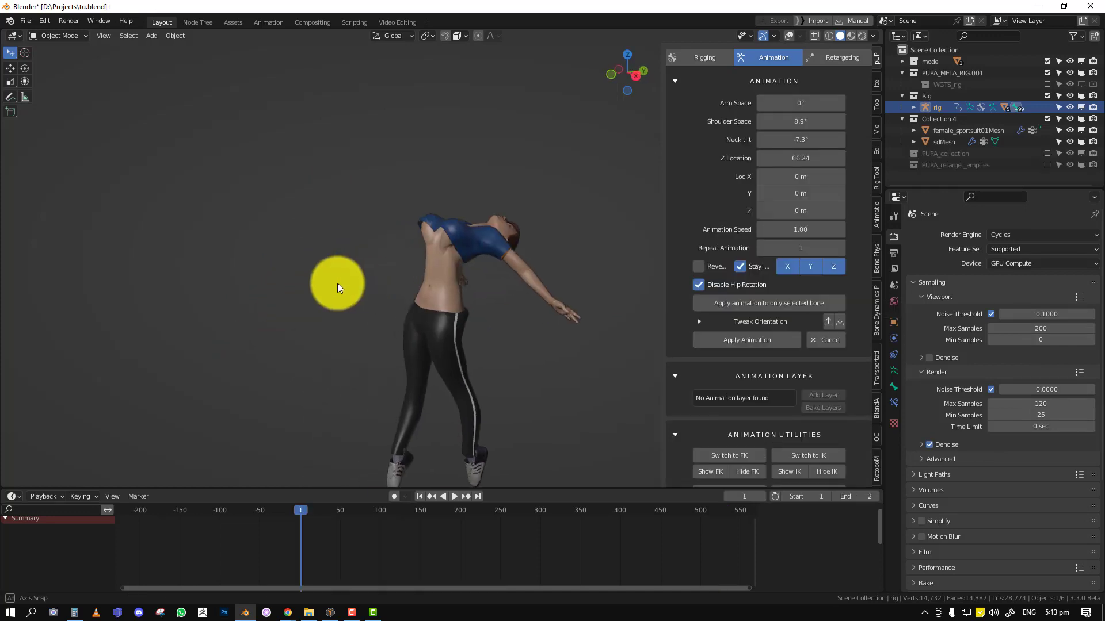
{"action": "middle_click_drag", "start_coordinate": [334, 286], "coordinate": [335, 247]}
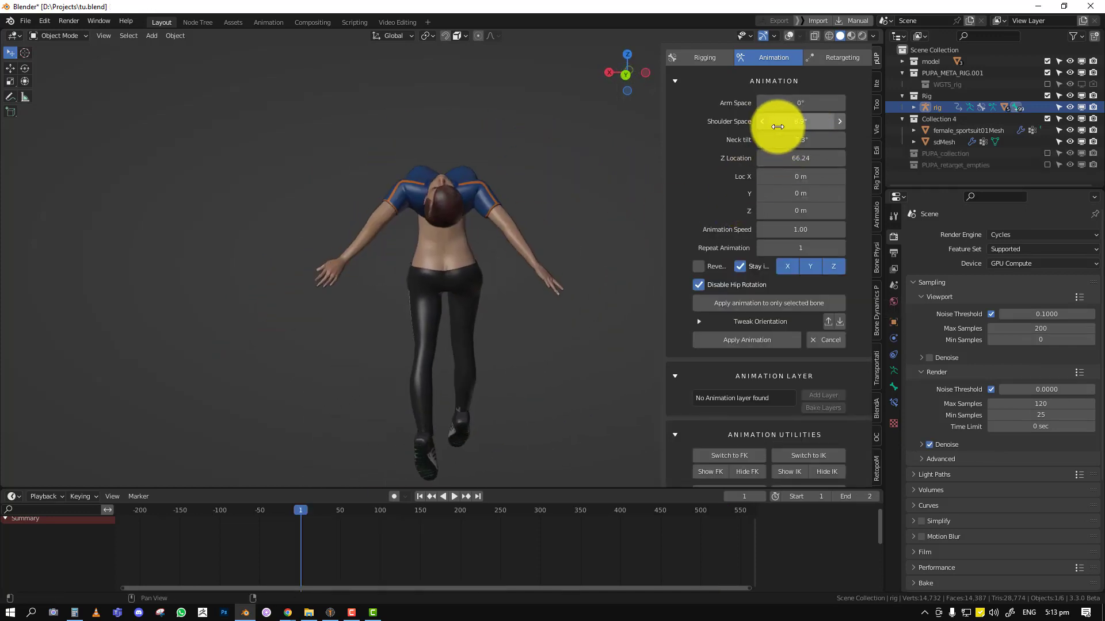
{"action": "left_click_drag", "start_coordinate": [779, 127], "coordinate": [644, 175]}
{"action": "middle_click_drag", "start_coordinate": [439, 247], "coordinate": [357, 208]}
{"action": "left_click", "coordinate": [839, 341]}
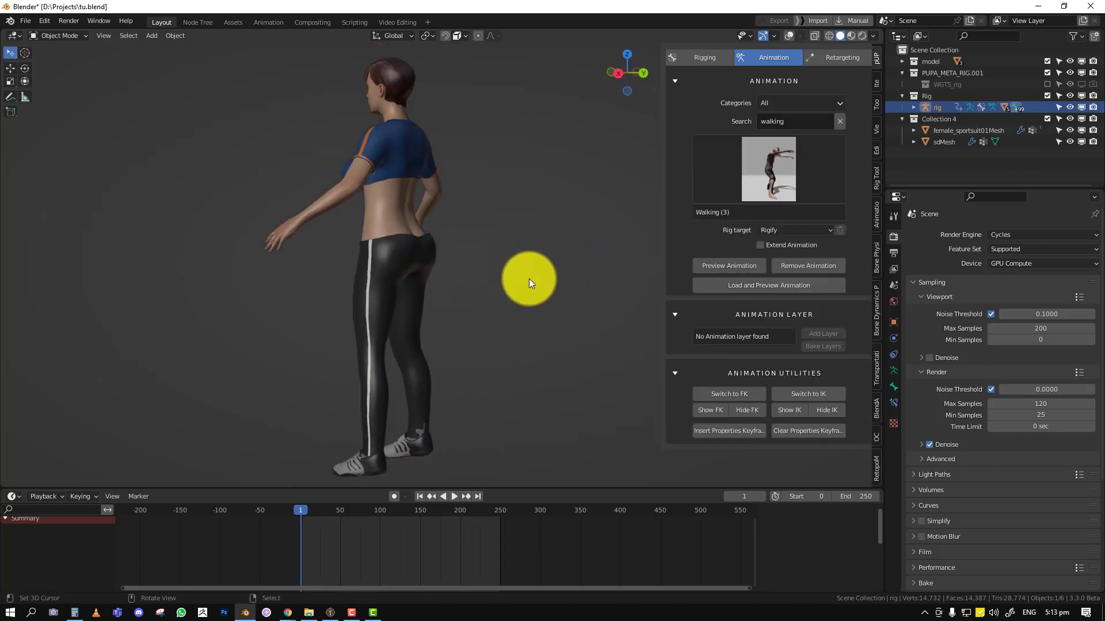
Step: Preview the library animation Walking (3) on the Rigify rig and apply it
{"action": "middle_click_drag", "start_coordinate": [530, 279], "coordinate": [755, 193]}
{"action": "left_click", "coordinate": [755, 181]}
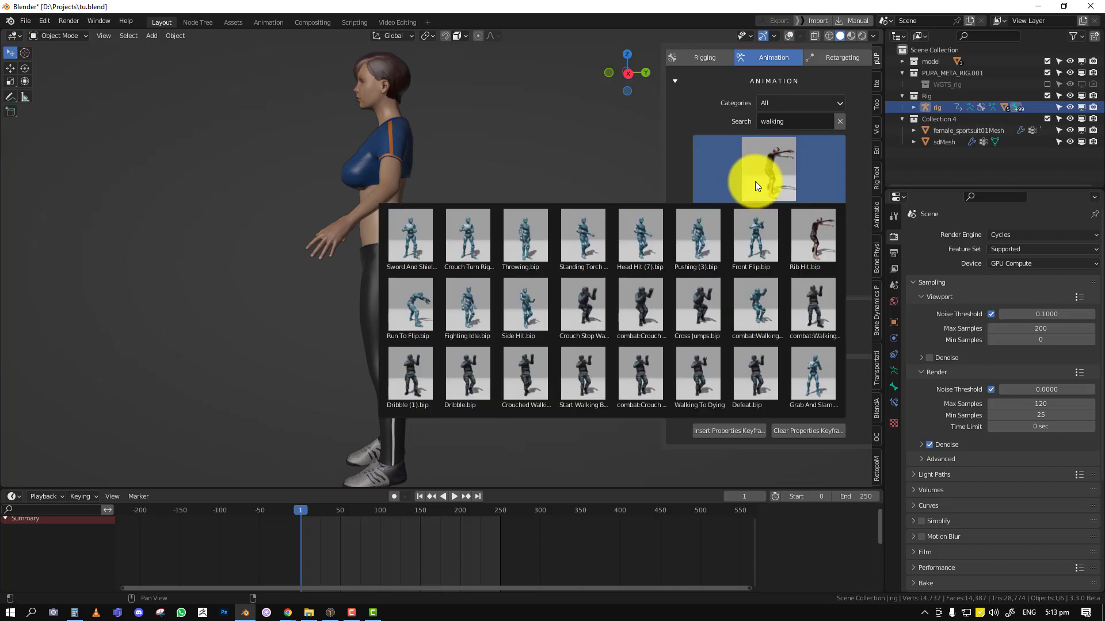
{"action": "left_click", "coordinate": [754, 182]}
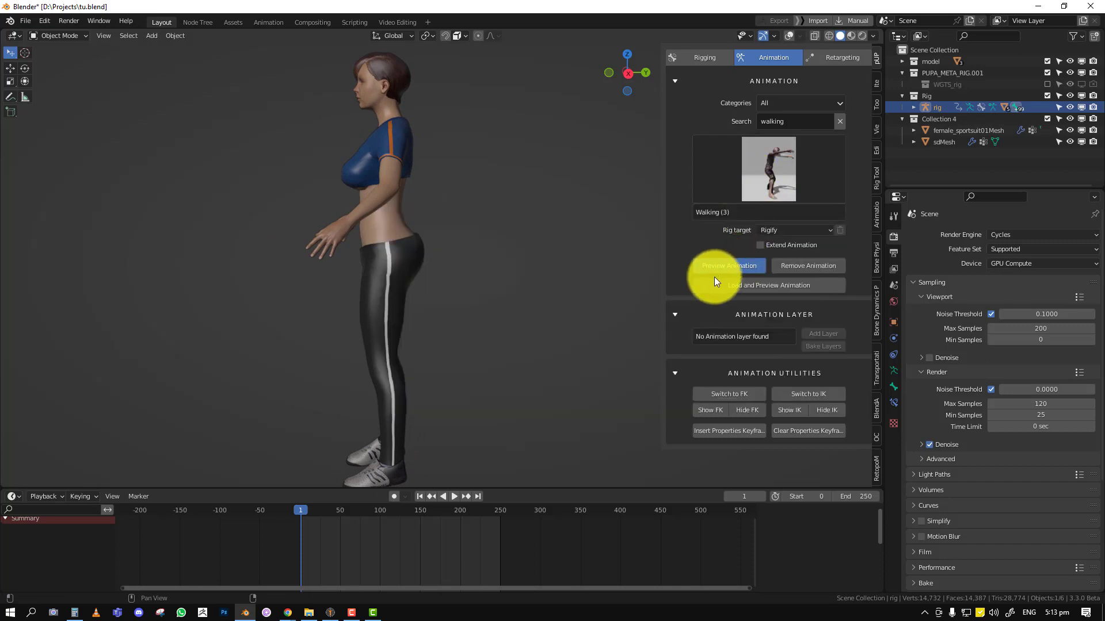
{"action": "left_click", "coordinate": [713, 277]}
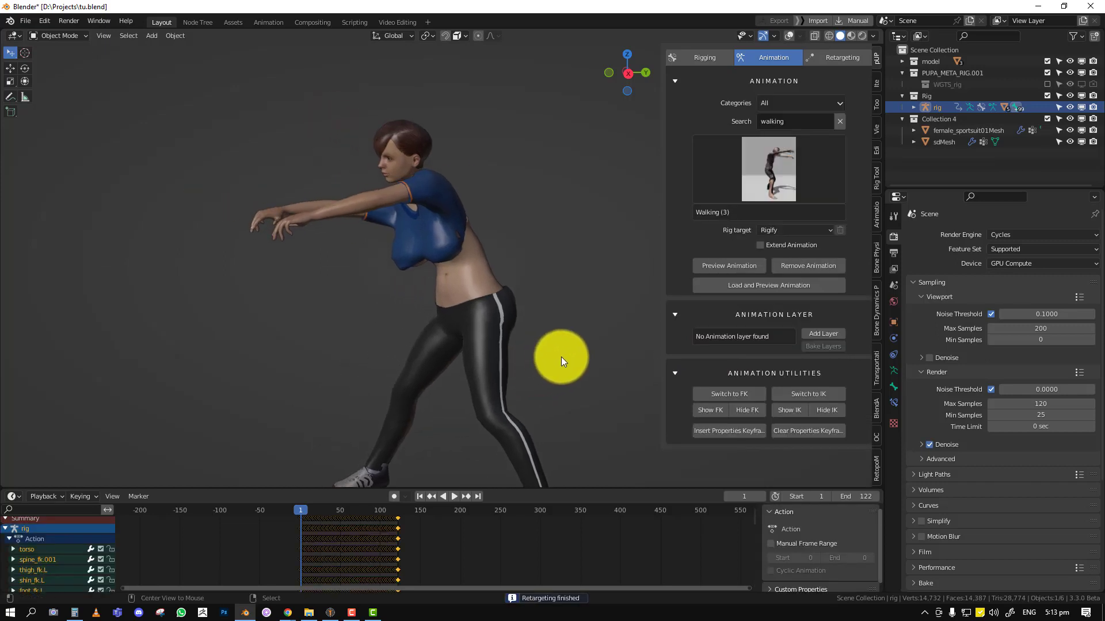
Step: Put the rig in Pose Mode, select the head control, and add an animation layer
{"action": "key", "text": "ctrl+Tab"}
{"action": "left_click", "coordinate": [421, 122]}
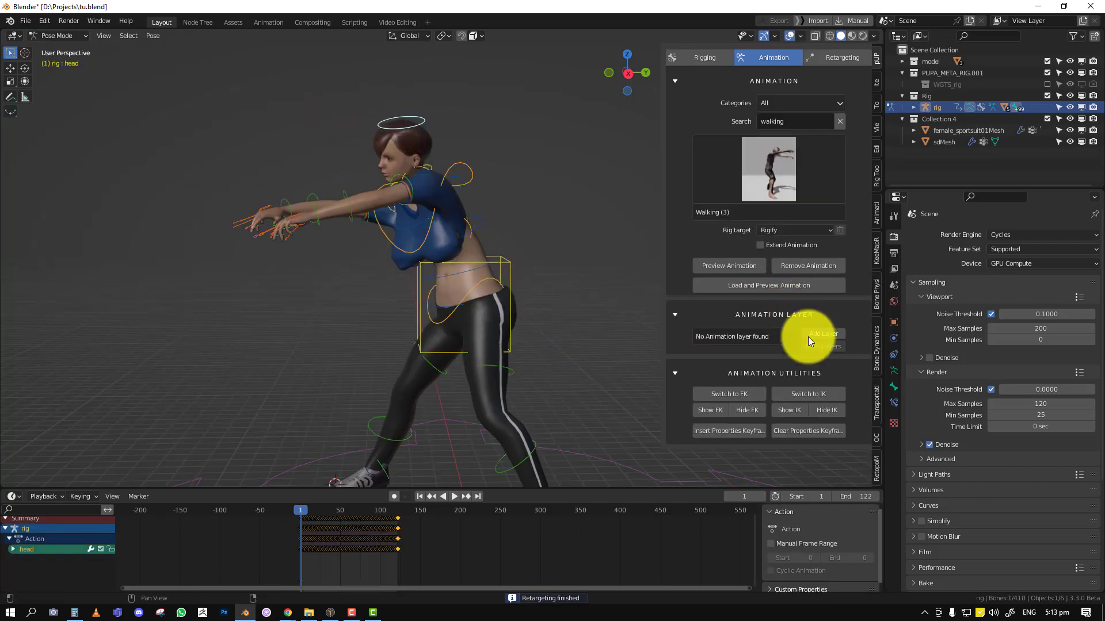
{"action": "left_click", "coordinate": [820, 334]}
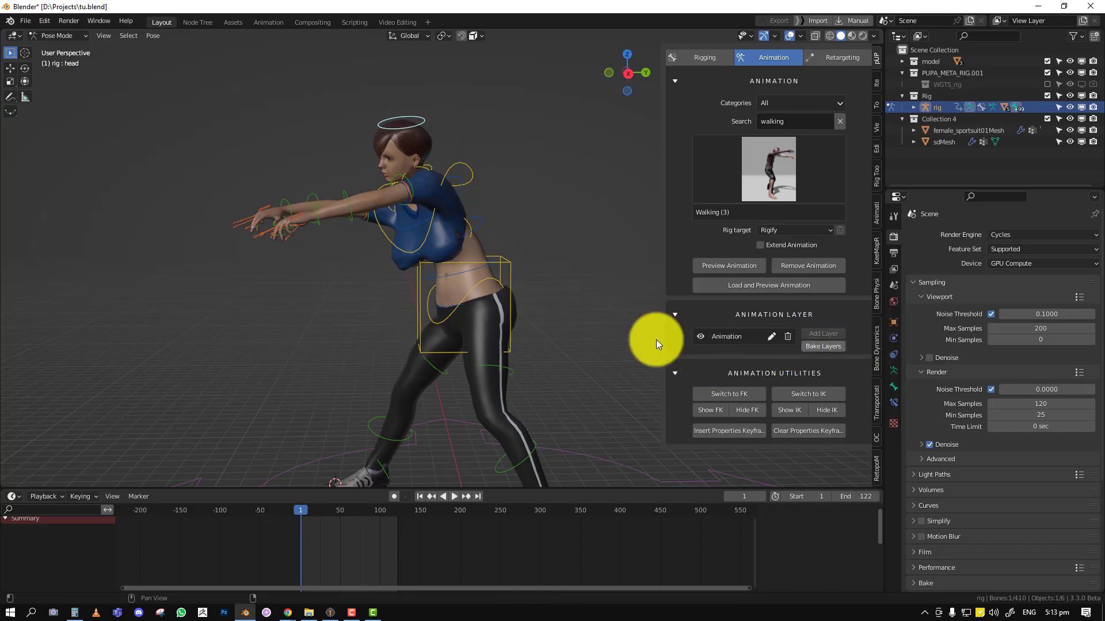
Step: Insert Location, Rotation & Scale keyframes on all bones at frame 1 of the new layer
{"action": "middle_click_drag", "start_coordinate": [449, 225], "coordinate": [468, 221]}
{"action": "key", "text": "a"}
{"action": "key", "text": "i"}
Step: Turn on auto keying and trackball-rotate the head control at frame 34 to lift the face
{"action": "left_click_drag", "start_coordinate": [313, 551], "coordinate": [327, 552]}
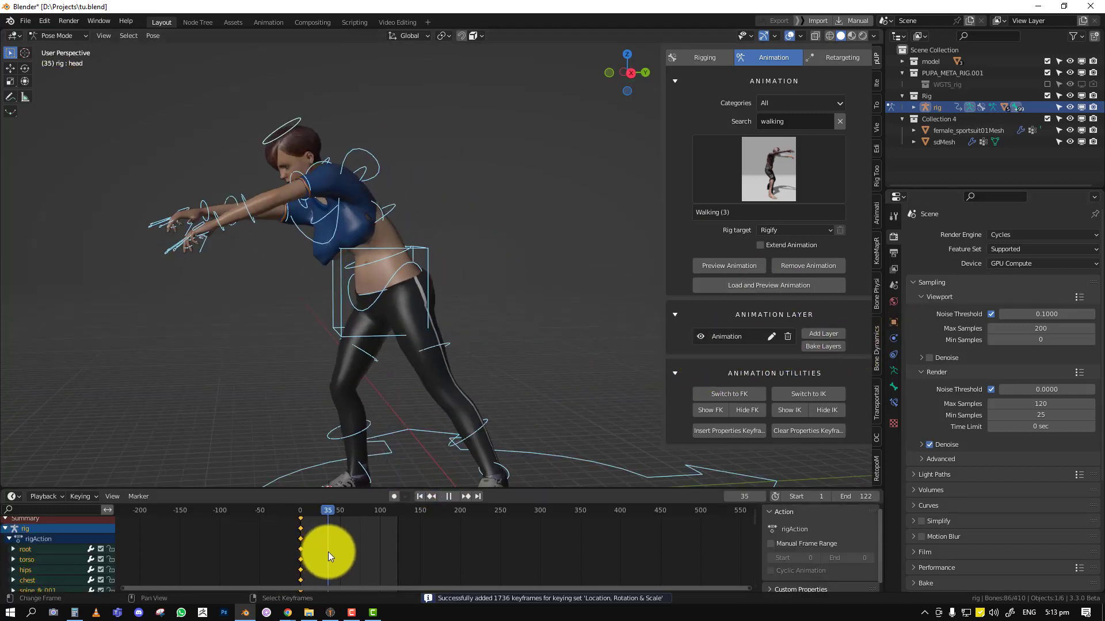
{"action": "left_click", "coordinate": [296, 135]}
{"action": "middle_click_drag", "start_coordinate": [320, 168], "coordinate": [400, 345]}
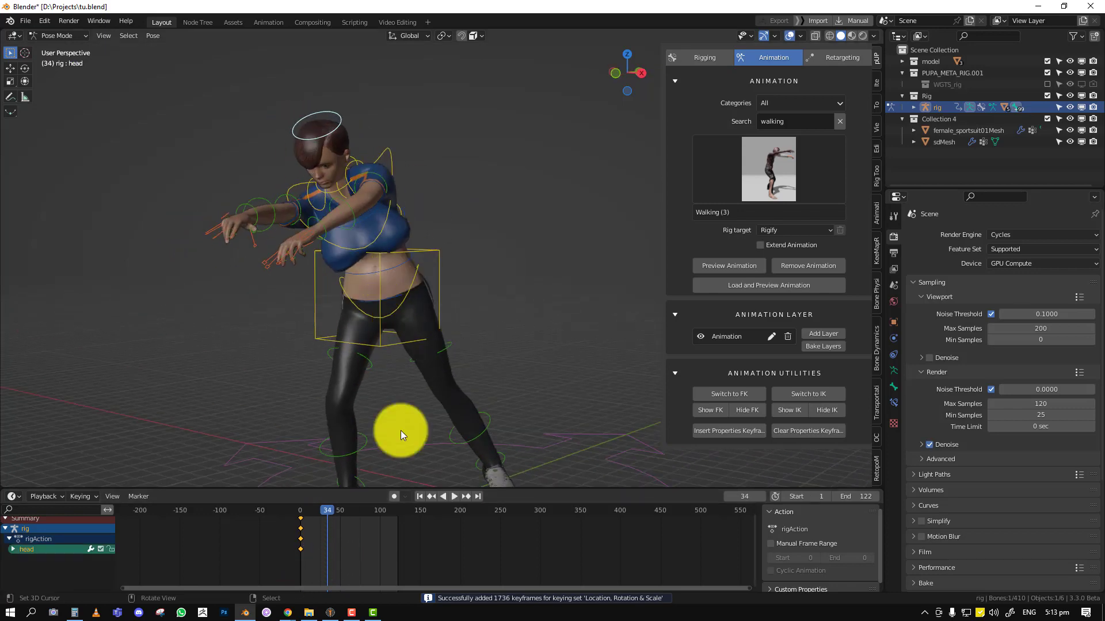
{"action": "left_click", "coordinate": [393, 496]}
{"action": "key", "text": "r"}
{"action": "key", "text": "r"}
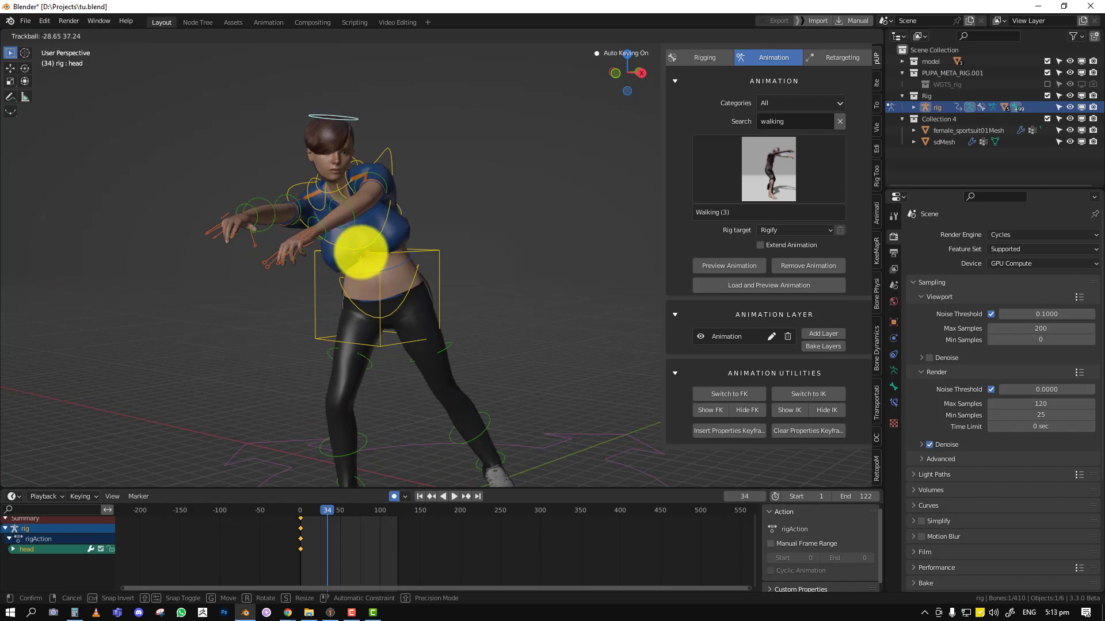
{"action": "left_click", "coordinate": [291, 249]}
Step: Refine the head control's rotation at frame 34 from the other side of the character
{"action": "middle_click_drag", "start_coordinate": [359, 258], "coordinate": [438, 262]}
{"action": "key", "text": "r"}
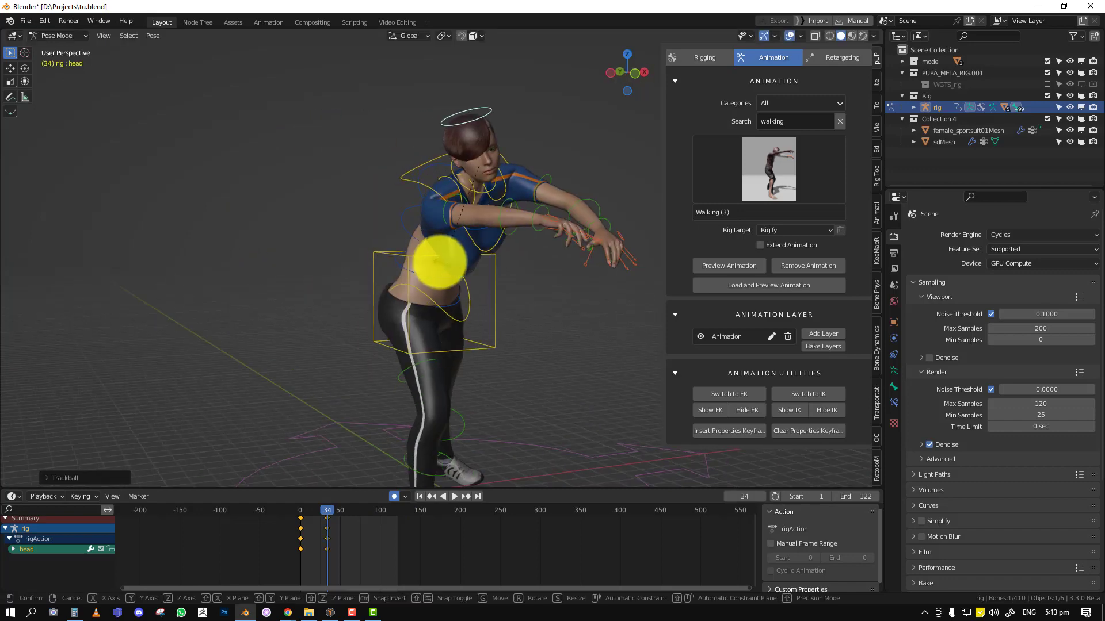
{"action": "key", "text": "r"}
{"action": "left_click", "coordinate": [422, 253]}
{"action": "key", "text": "r"}
{"action": "left_click", "coordinate": [602, 281]}
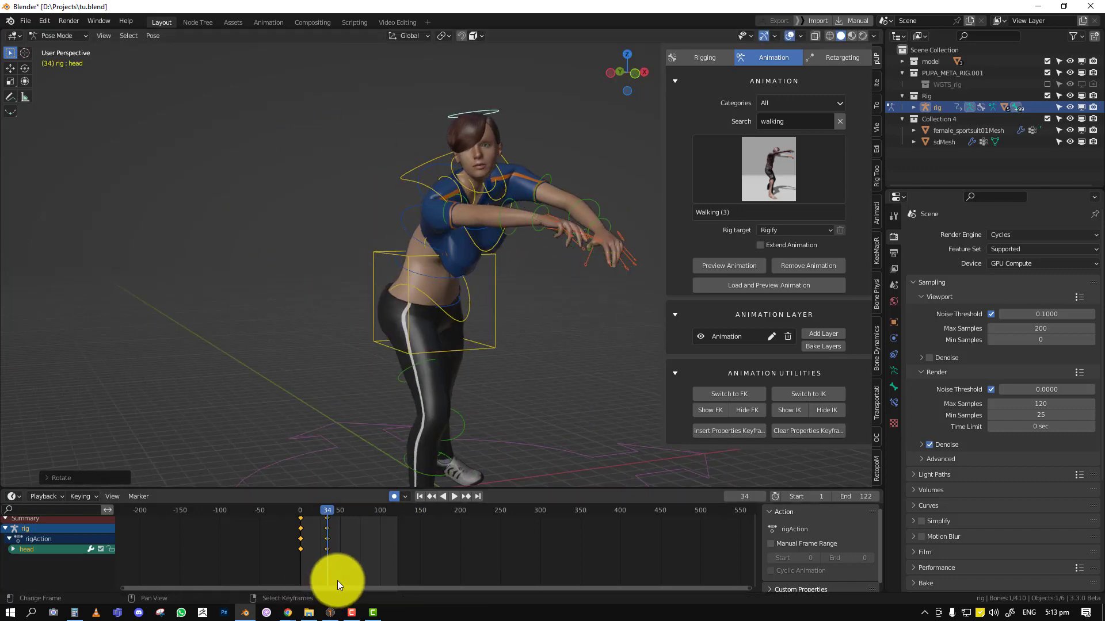
Step: Rotate the head control at frame 79 to key a new facing direction on the layer
{"action": "left_click_drag", "start_coordinate": [338, 578], "coordinate": [362, 575]}
{"action": "middle_click_drag", "start_coordinate": [496, 361], "coordinate": [326, 323], "text": "shift"}
{"action": "key", "text": "r"}
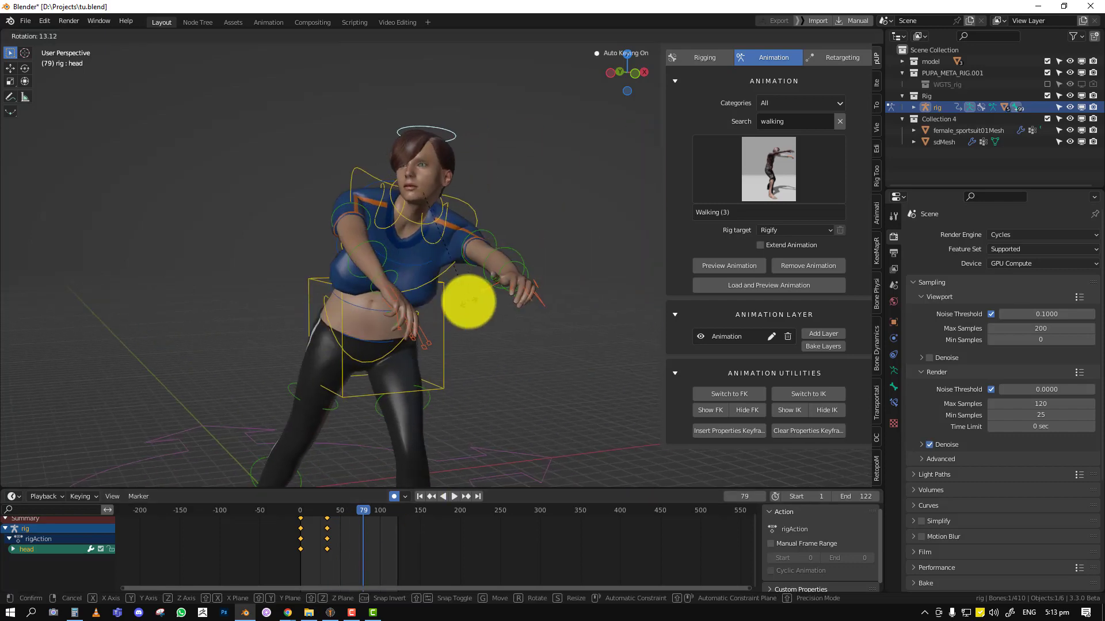
{"action": "key", "text": "r"}
{"action": "left_click", "coordinate": [495, 305]}
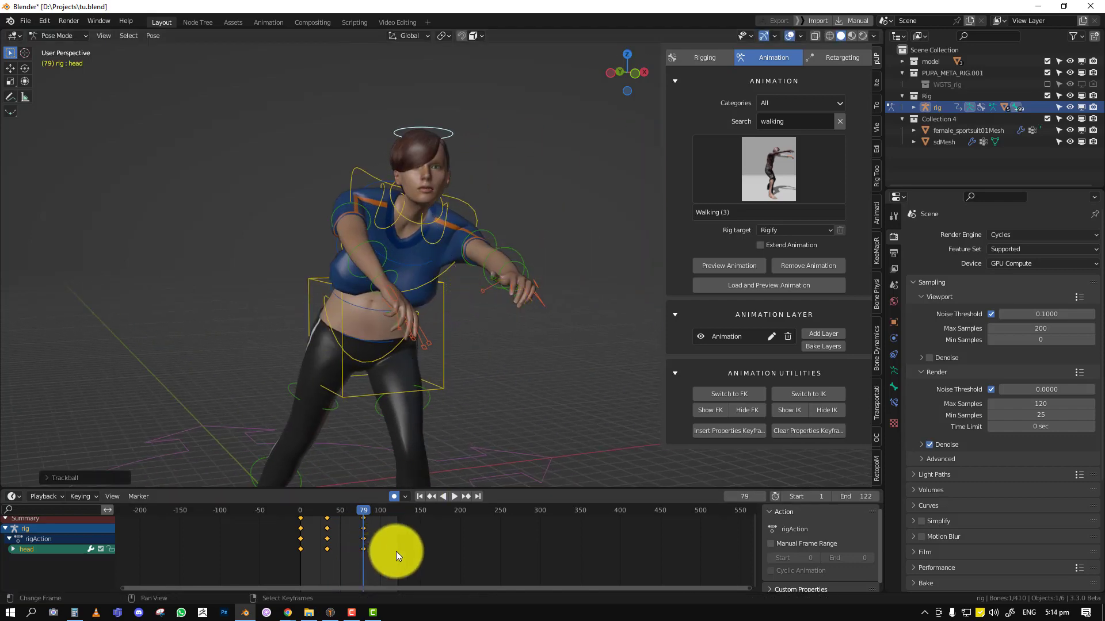
Step: Rotate the head control at frame 146 to key another head pose on the layer
{"action": "left_click", "coordinate": [416, 541]}
{"action": "middle_click_drag", "start_coordinate": [499, 239], "coordinate": [447, 250]}
{"action": "key", "text": "r"}
{"action": "key", "text": "r"}
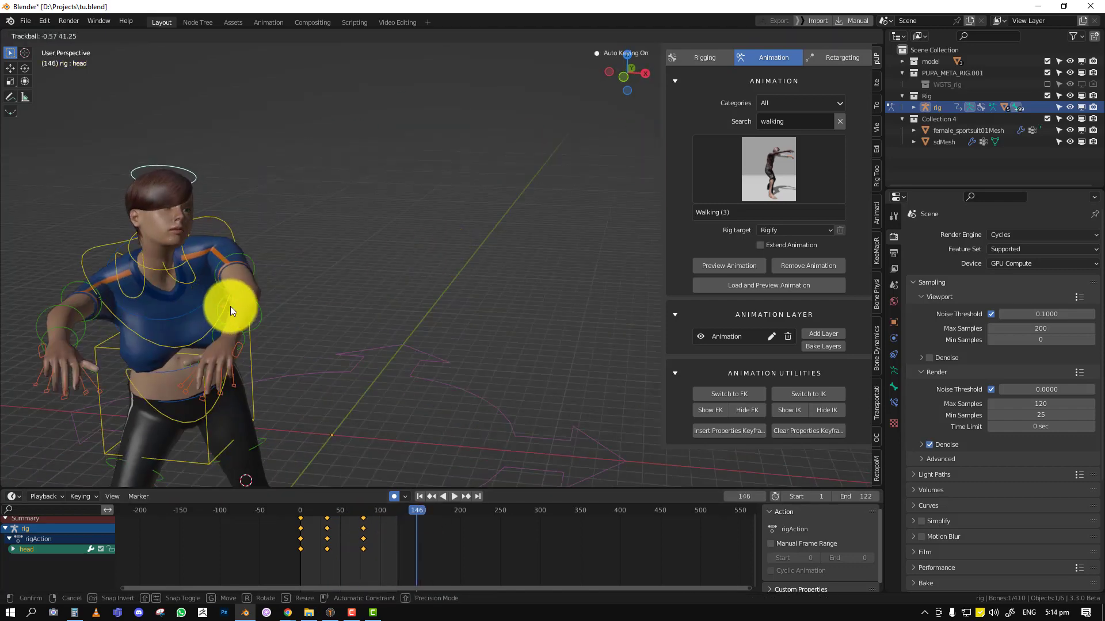
{"action": "left_click", "coordinate": [288, 224]}
Step: Play the layered walk from several angles and examine the head movement, stopping at frame 79
{"action": "key", "text": "space"}
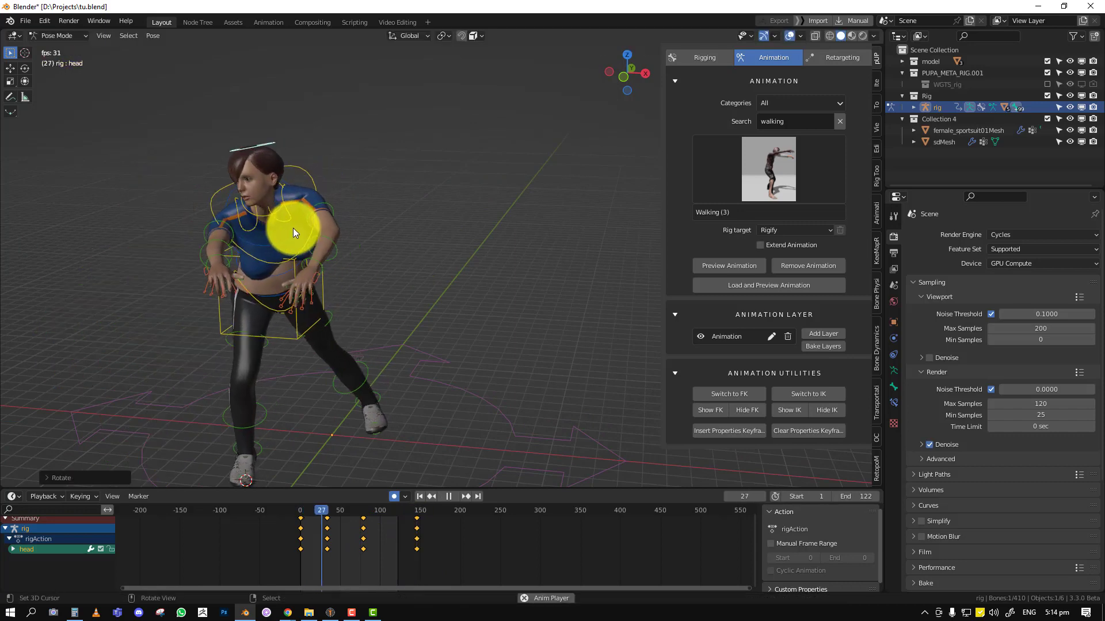
{"action": "middle_click_drag", "start_coordinate": [294, 228], "coordinate": [352, 239]}
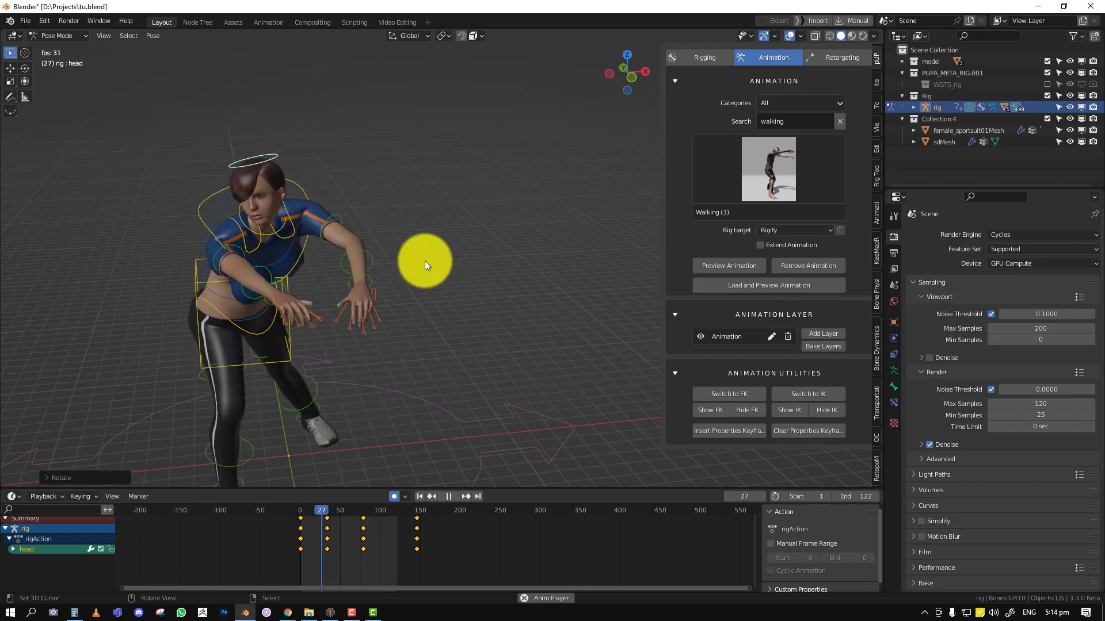
{"action": "middle_click_drag", "start_coordinate": [425, 262], "coordinate": [389, 264]}
{"action": "key", "text": "space"}
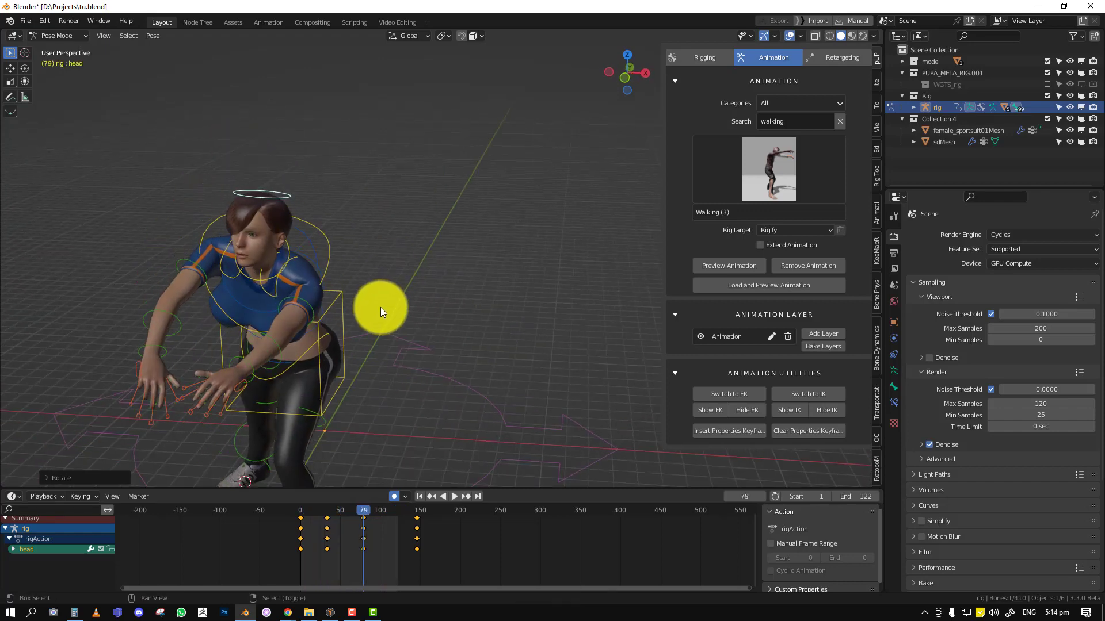
{"action": "middle_click_drag", "start_coordinate": [382, 310], "coordinate": [397, 271], "text": "shift"}
{"action": "middle_click_drag", "start_coordinate": [382, 325], "coordinate": [431, 327]}
Step: Bake the animation layers into one action and play back the result
{"action": "left_click", "coordinate": [814, 348]}
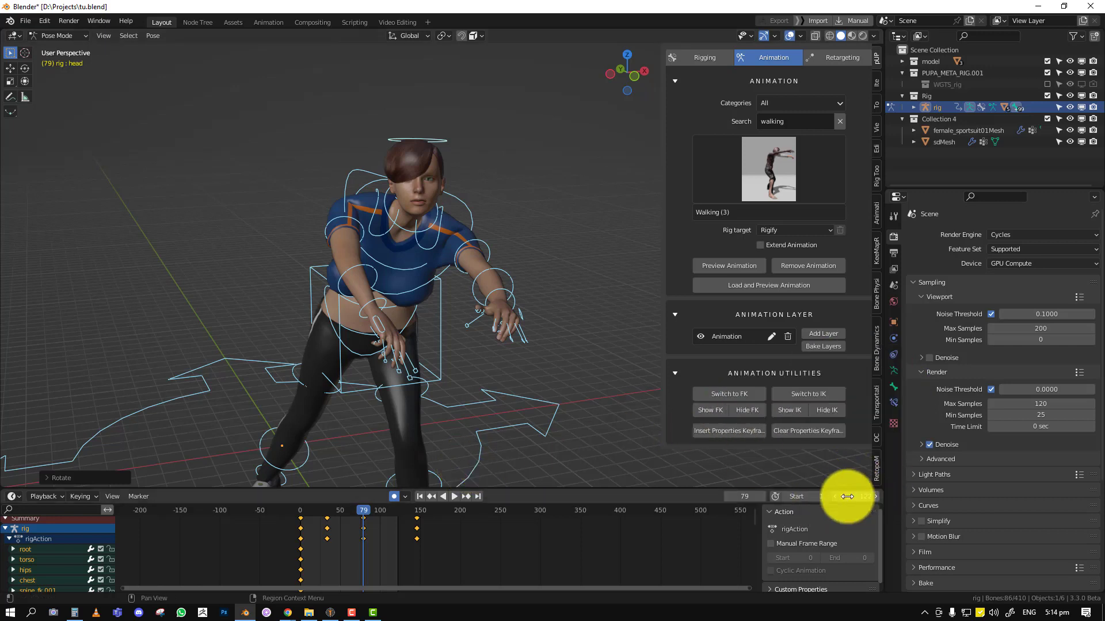
{"action": "left_click", "coordinate": [810, 347]}
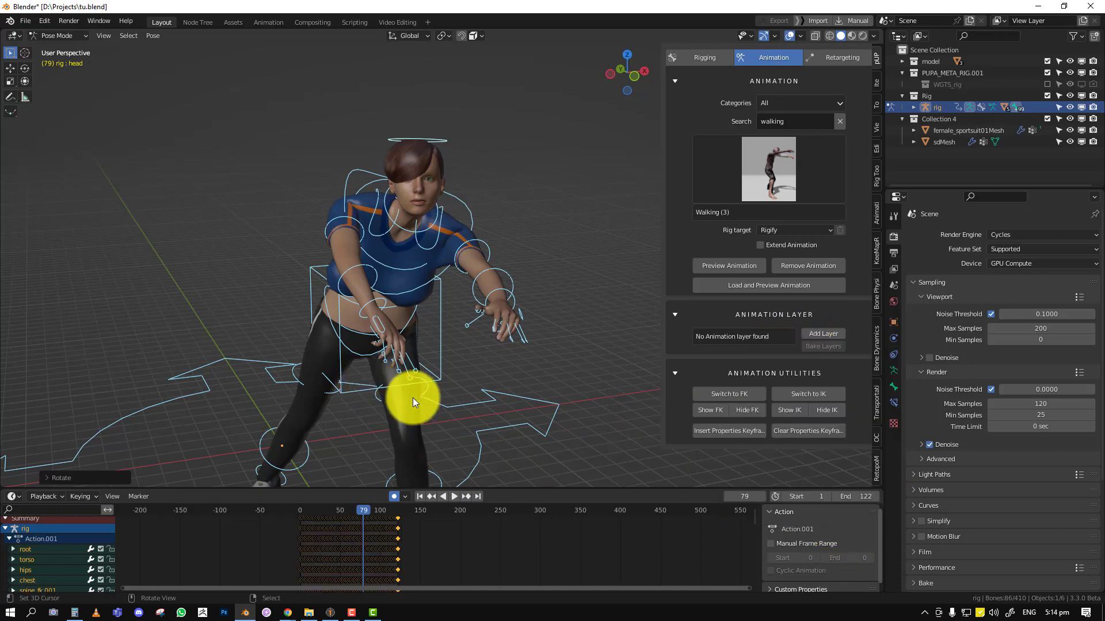
{"action": "key", "text": "space"}
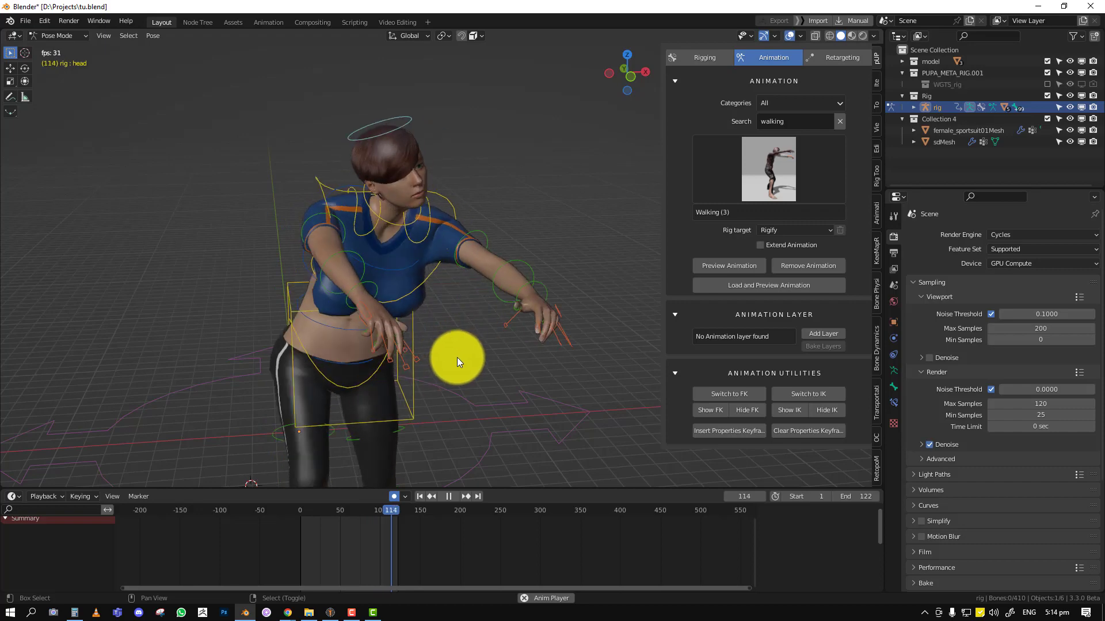
{"action": "key", "text": "space"}
Step: Examine the baked walk from several angles while scrubbing to frame 123, and check the rig's properties and bone layers
{"action": "middle_click_drag", "start_coordinate": [510, 350], "coordinate": [491, 347]}
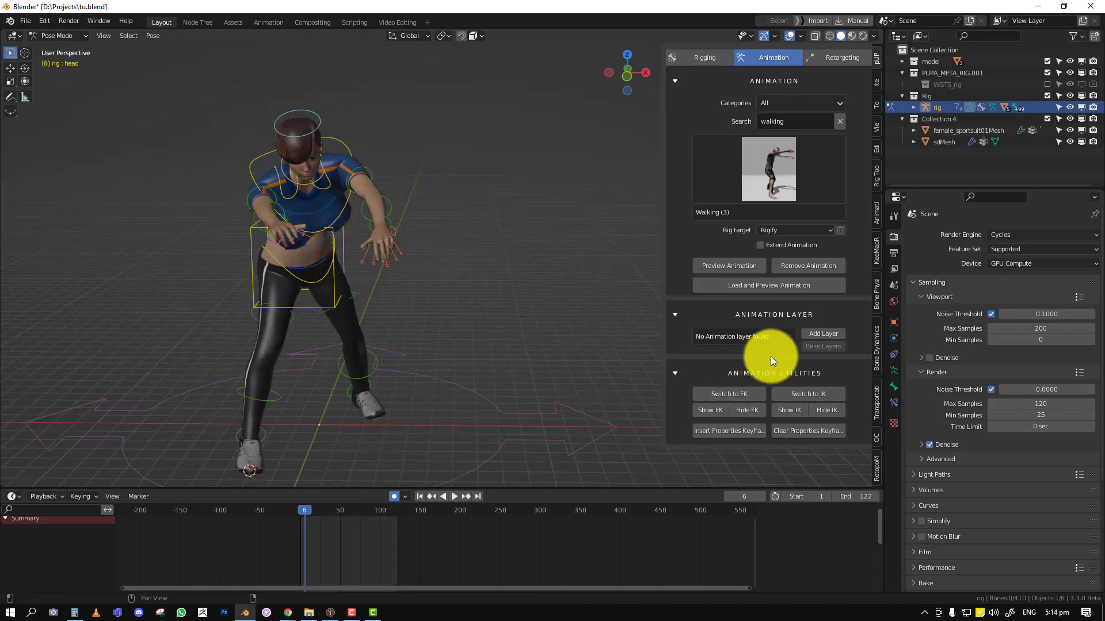
{"action": "middle_click_drag", "start_coordinate": [444, 206], "coordinate": [417, 257]}
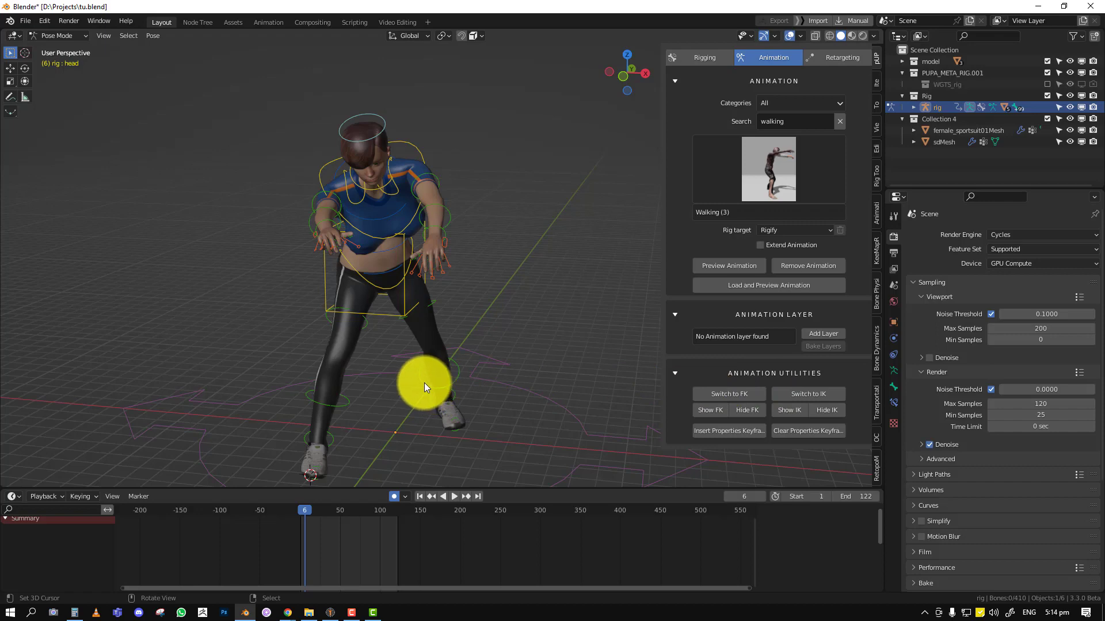
{"action": "middle_click_drag", "start_coordinate": [423, 382], "coordinate": [486, 342]}
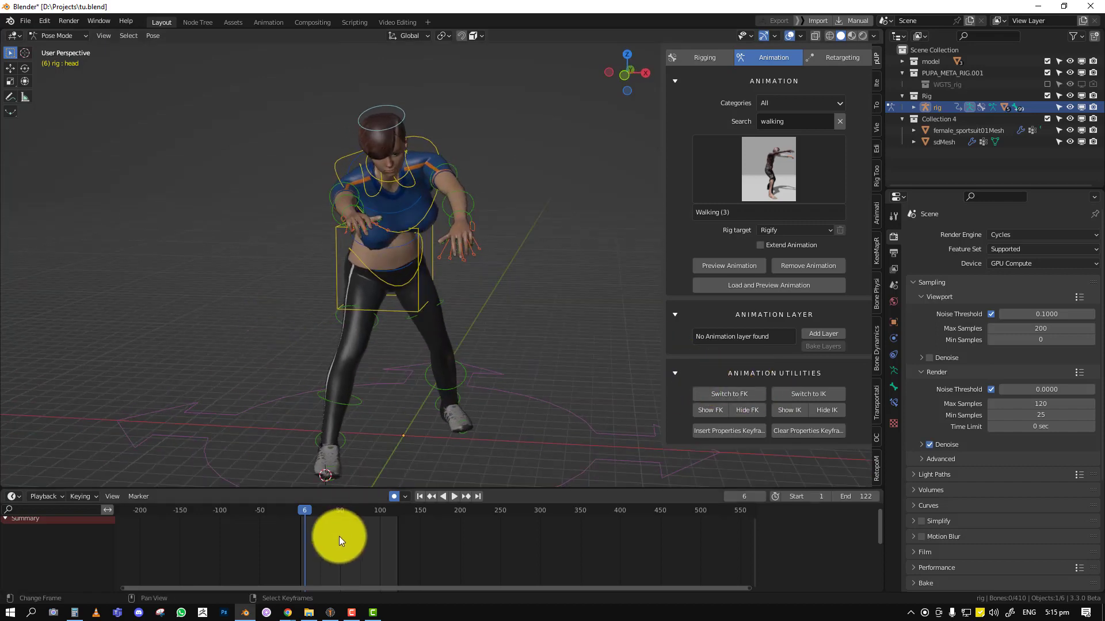
{"action": "mouse_move", "coordinate": [339, 537]}
{"action": "left_mouse_down"}
{"action": "mouse_move", "coordinate": [357, 541]}
{"action": "mouse_move", "coordinate": [342, 540]}
{"action": "left_mouse_up"}
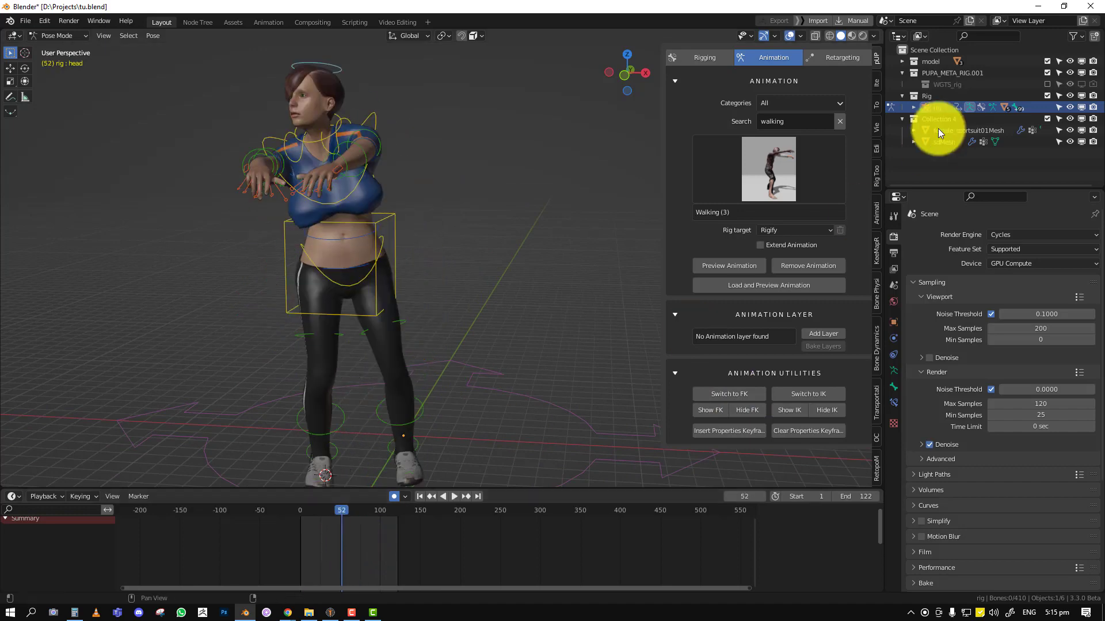
{"action": "left_click", "coordinate": [875, 82]}
{"action": "scroll", "coordinate": [806, 305], "scroll_direction": "down", "scroll_amount": 1}
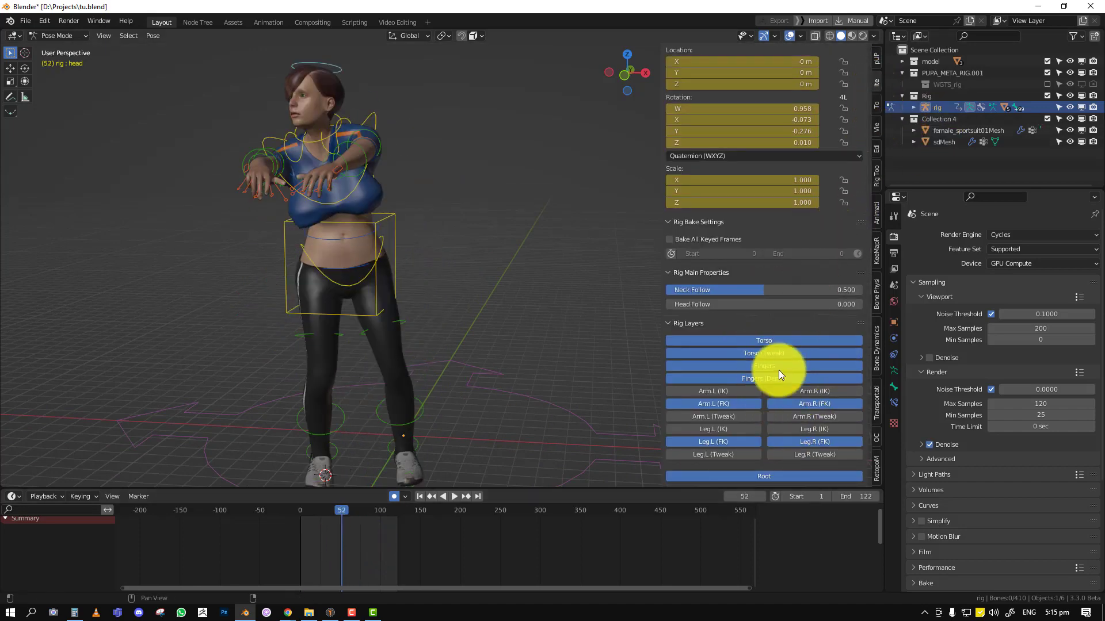
{"action": "left_click", "coordinate": [874, 62]}
{"action": "middle_click_drag", "start_coordinate": [487, 311], "coordinate": [502, 313]}
{"action": "left_click_drag", "start_coordinate": [343, 571], "coordinate": [398, 543]}
{"action": "middle_click_drag", "start_coordinate": [430, 337], "coordinate": [379, 288]}
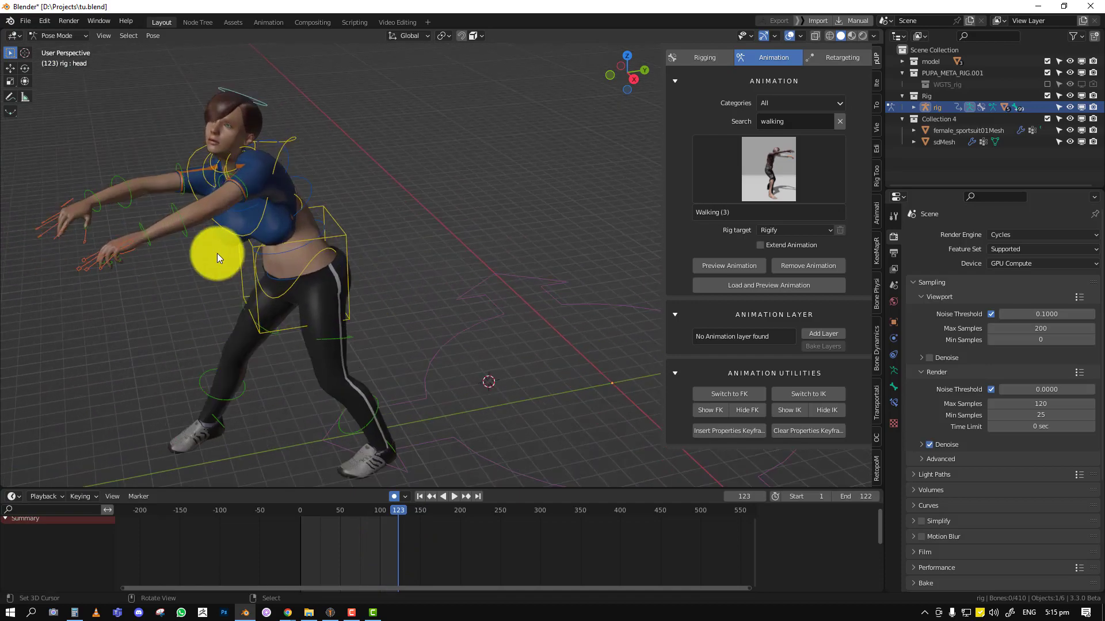
{"action": "middle_click_drag", "start_coordinate": [217, 254], "coordinate": [328, 205]}
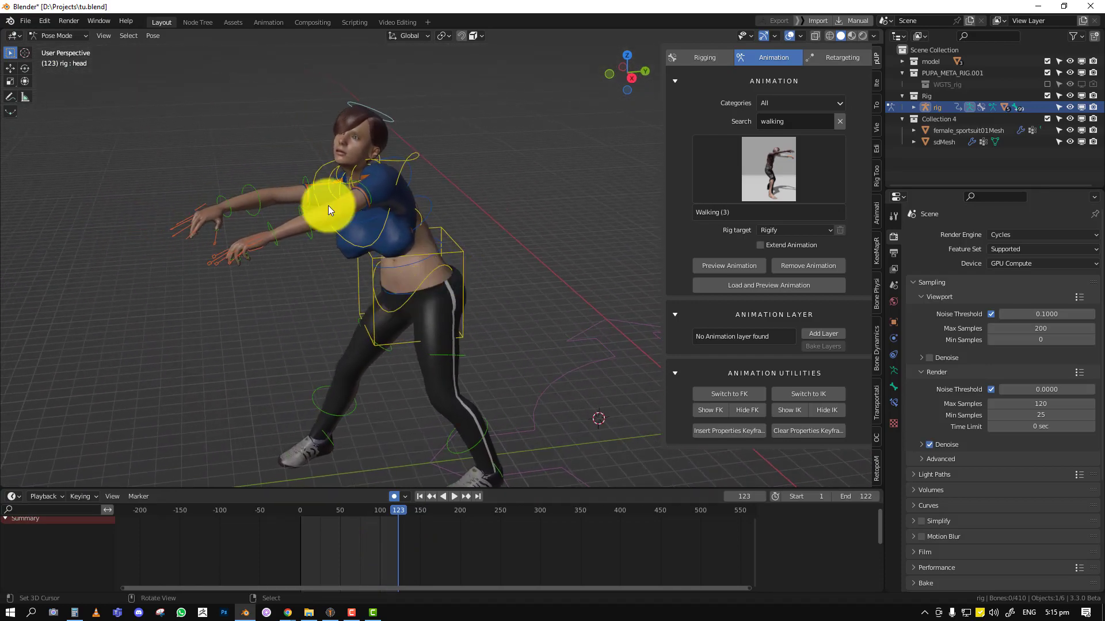
Step: Select all bones, insert keyframes for the rig properties at frame 122, and check the keyed IK/FK properties
{"action": "left_click", "coordinate": [397, 160]}
{"action": "key", "text": "a"}
{"action": "key", "text": "a"}
{"action": "key", "text": "Home"}
{"action": "middle_click_drag", "start_coordinate": [642, 529], "coordinate": [469, 531]}
{"action": "scroll", "coordinate": [520, 534], "scroll_direction": "up", "scroll_amount": 2}
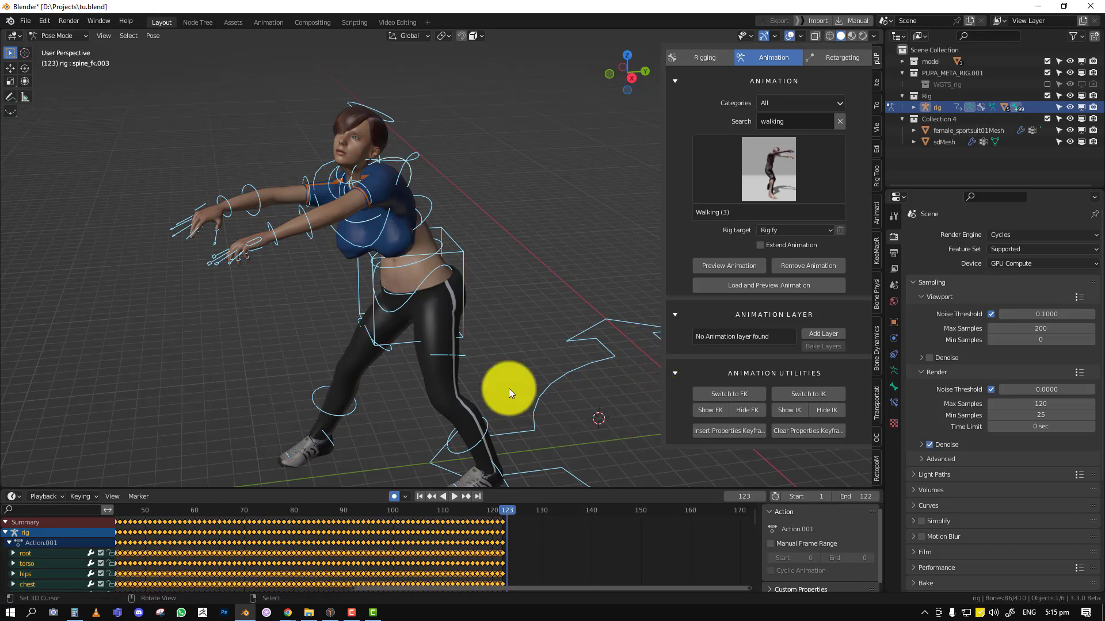
{"action": "key", "text": "Left"}
{"action": "left_click", "coordinate": [718, 432]}
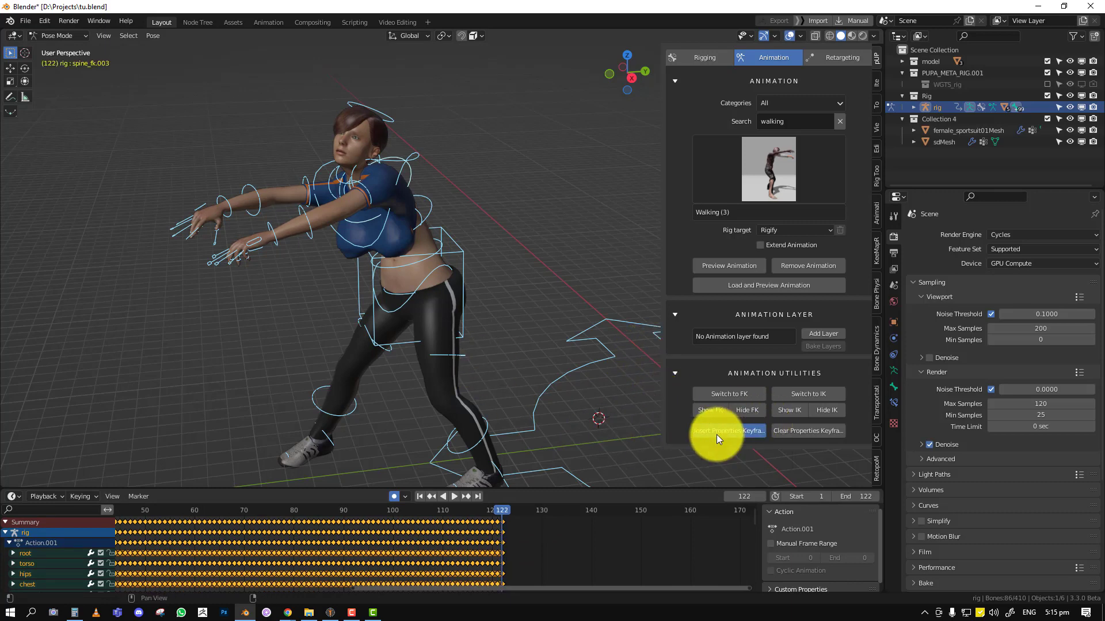
{"action": "left_click", "coordinate": [875, 83]}
{"action": "scroll", "coordinate": [752, 381], "scroll_direction": "down", "scroll_amount": 10}
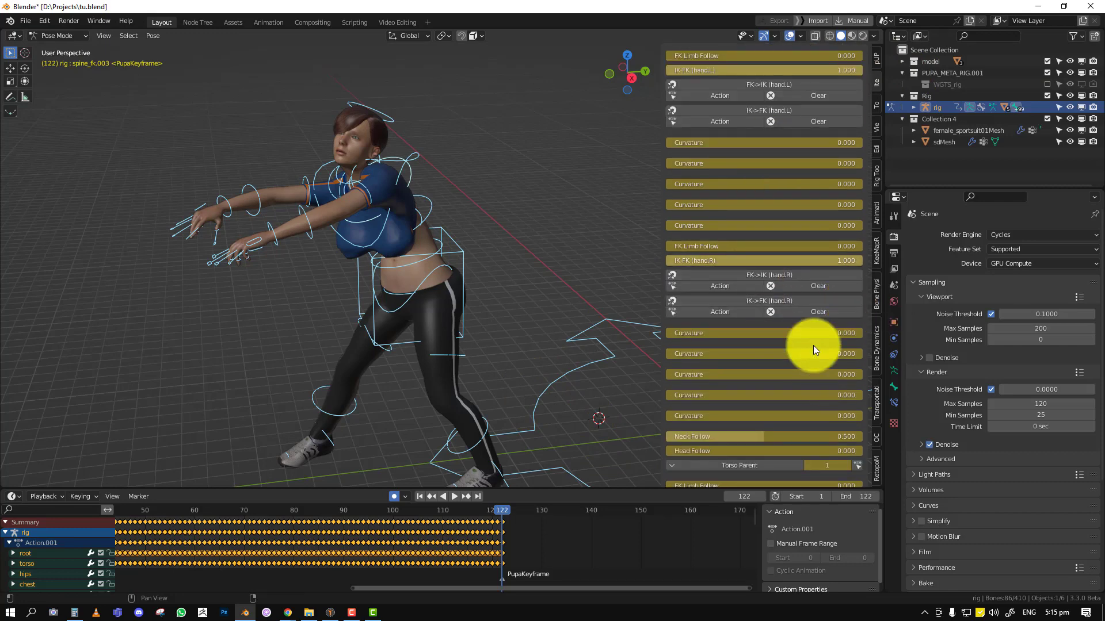
Step: Clear the rig's property keyframes and insert them again at frame 122 for the selected bones
{"action": "left_click", "coordinate": [876, 58]}
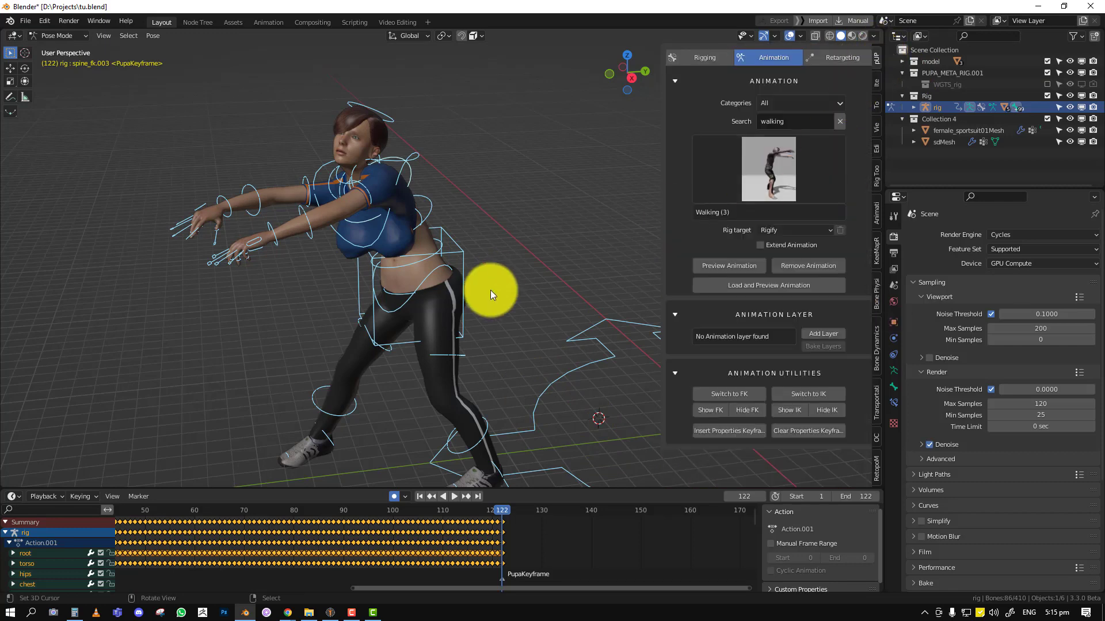
{"action": "left_click", "coordinate": [807, 431]}
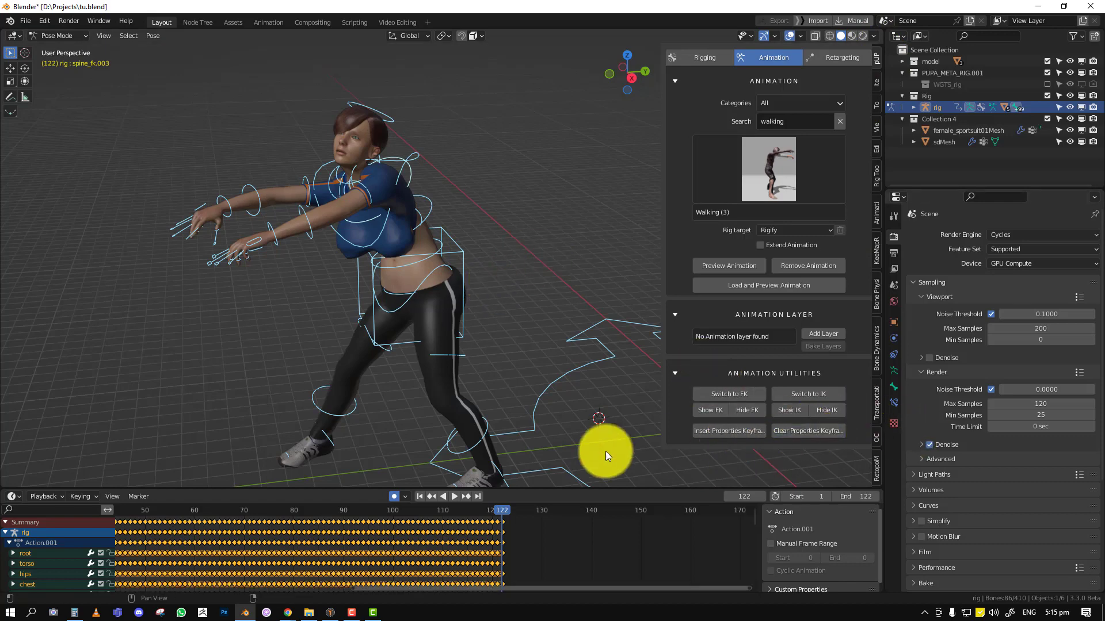
{"action": "left_click", "coordinate": [736, 430]}
{"action": "scroll", "coordinate": [523, 557], "scroll_direction": "down", "scroll_amount": 3}
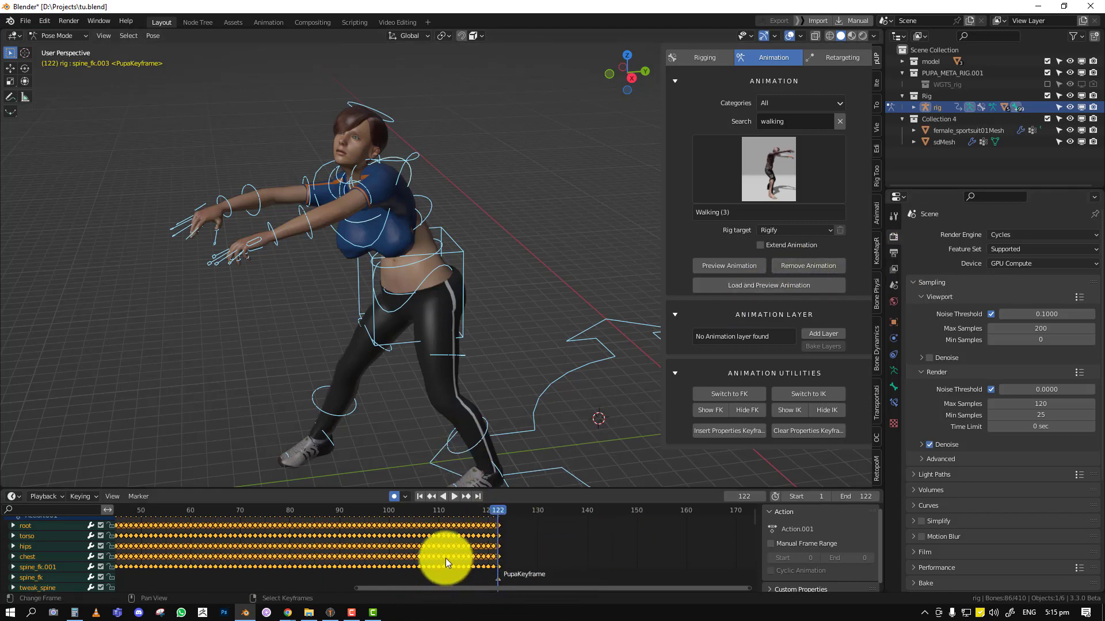
{"action": "scroll", "coordinate": [447, 557], "scroll_direction": "up", "scroll_amount": 3}
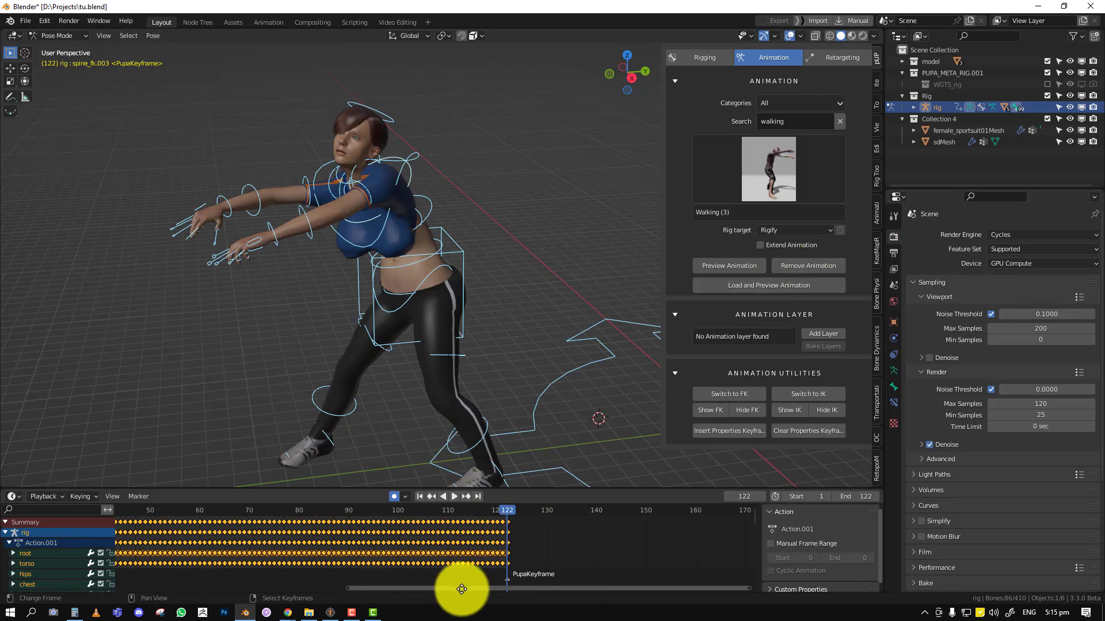
Step: Go to frame 123, switch the rig to IK, and show its IK controls
{"action": "left_click", "coordinate": [517, 536]}
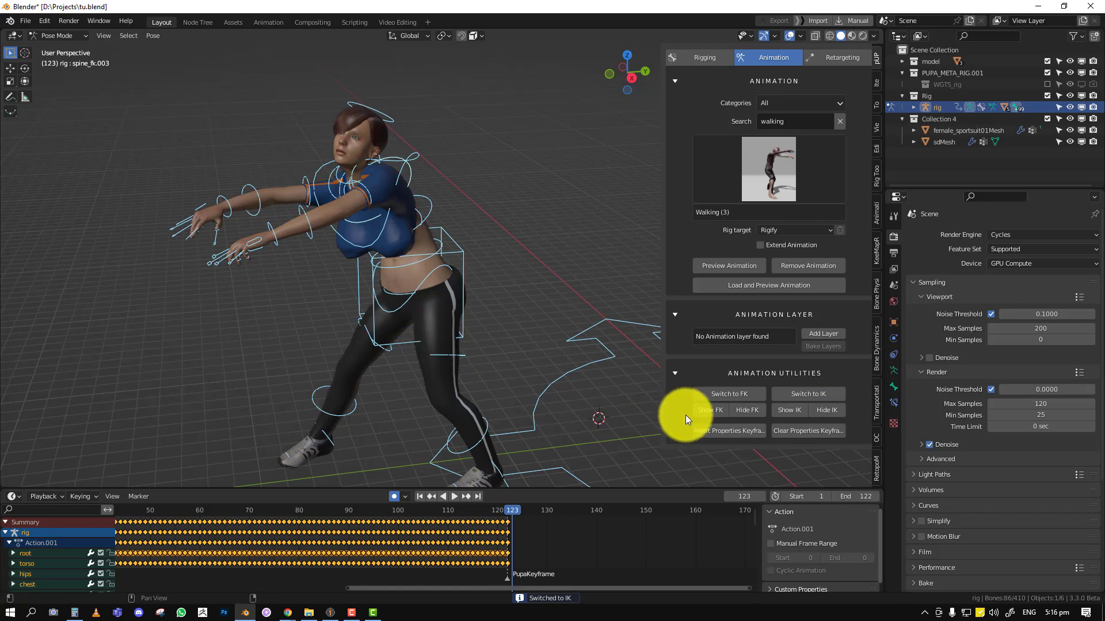
{"action": "left_click", "coordinate": [787, 411]}
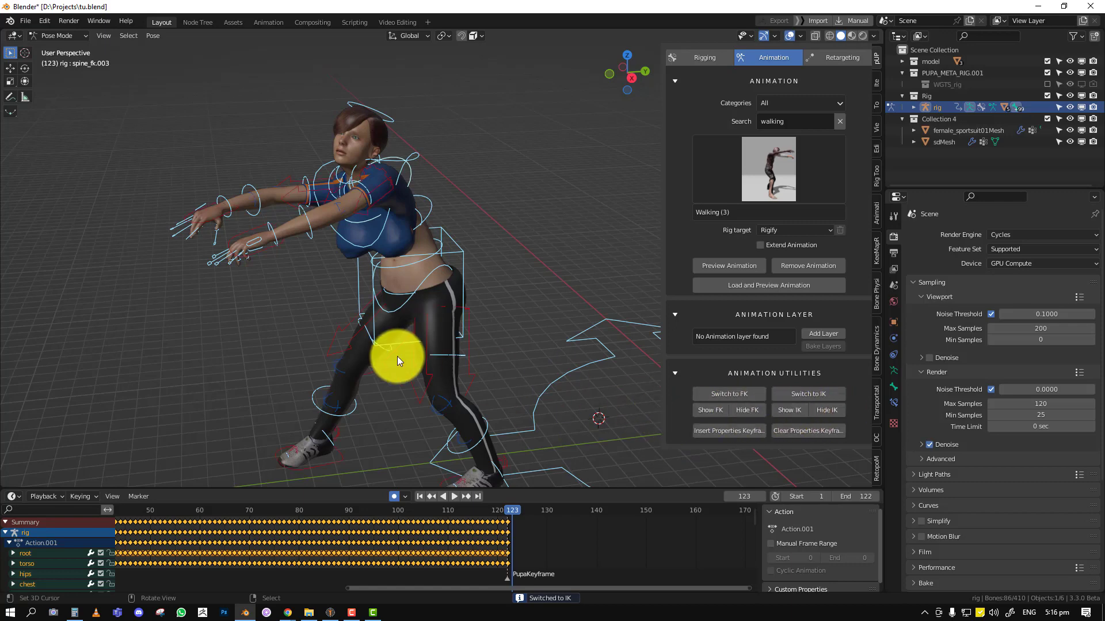
Step: Try moving the left hand's IK control to test the arm in IK mode
{"action": "key", "text": "alt+a"}
{"action": "middle_click_drag", "start_coordinate": [553, 343], "coordinate": [296, 297]}
{"action": "right_click", "coordinate": [286, 281]}
{"action": "key", "text": "g"}
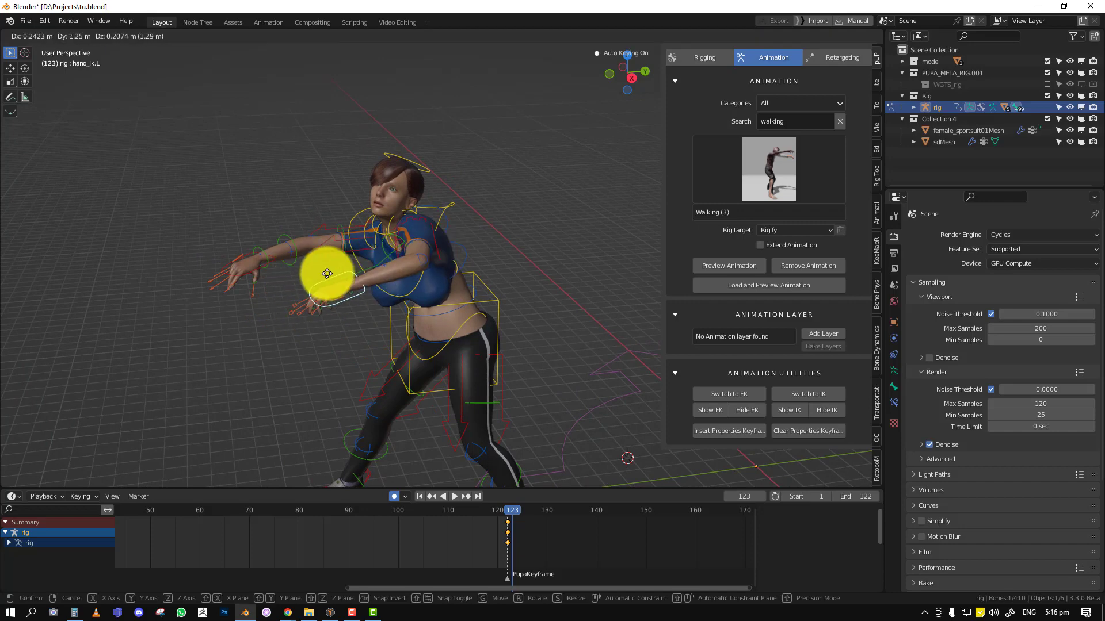
{"action": "right_click", "coordinate": [327, 274]}
{"action": "key", "text": "g"}
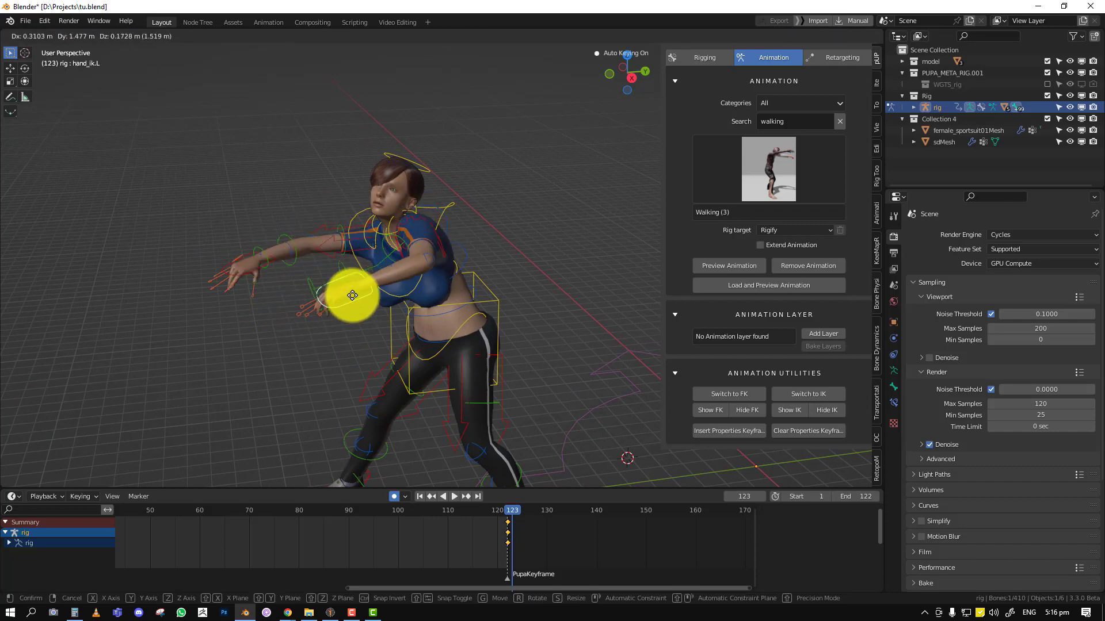
{"action": "right_click", "coordinate": [351, 295]}
Step: Select all bones and insert both rig property keyframes and Location, Rotation & Scale keyframes at frame 123
{"action": "key", "text": "a"}
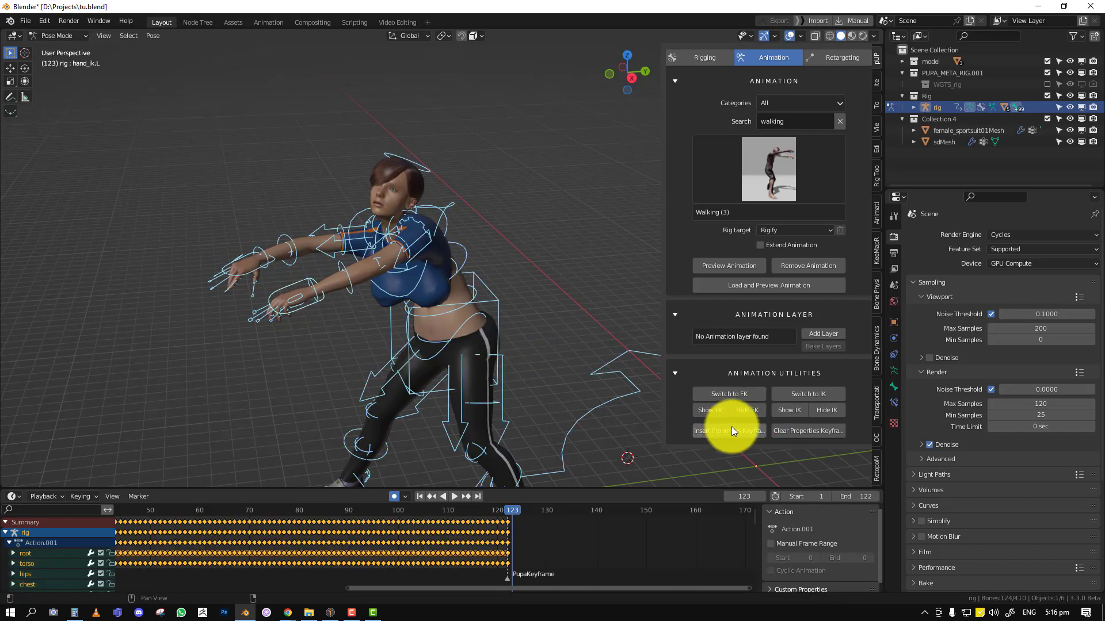
{"action": "left_click", "coordinate": [735, 429]}
{"action": "left_click_drag", "start_coordinate": [561, 520], "coordinate": [548, 541]}
{"action": "key", "text": "i"}
Step: Set the animation's end frame to 148 and go to frame 127
{"action": "left_click", "coordinate": [637, 542]}
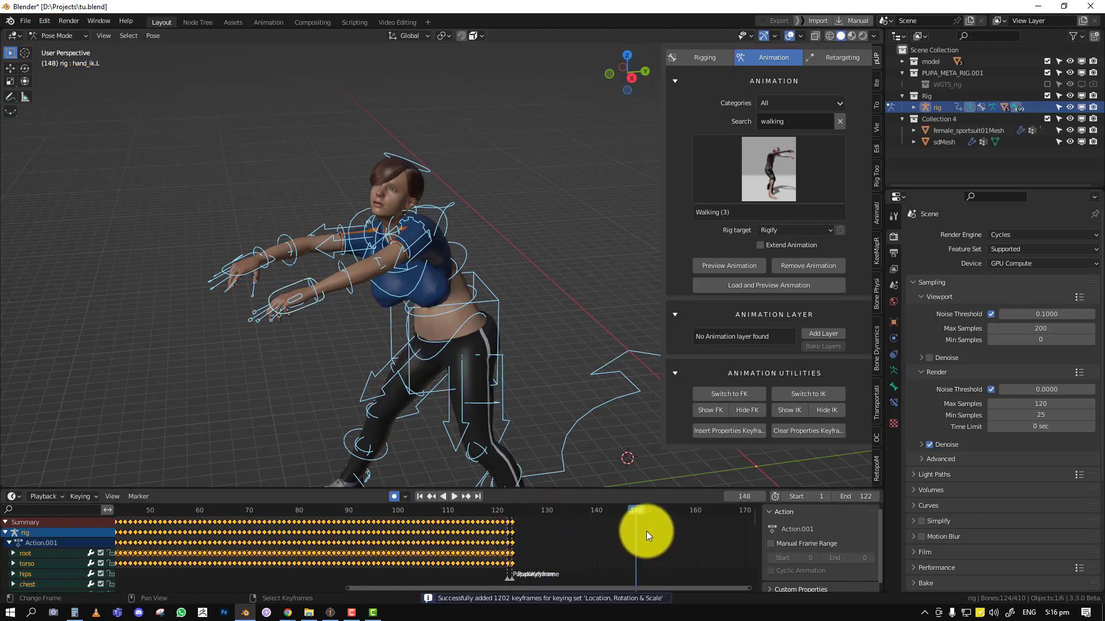
{"action": "key", "text": "ctrl+End"}
{"action": "left_click", "coordinate": [532, 543]}
Step: Move the left hand's IK control down beside the hip and rotate the hand to point downward at frame 127
{"action": "right_click", "coordinate": [323, 298]}
{"action": "scroll", "coordinate": [331, 322], "scroll_direction": "up", "scroll_amount": 1}
{"action": "middle_click_drag", "start_coordinate": [350, 338], "coordinate": [328, 327]}
{"action": "key", "text": "g"}
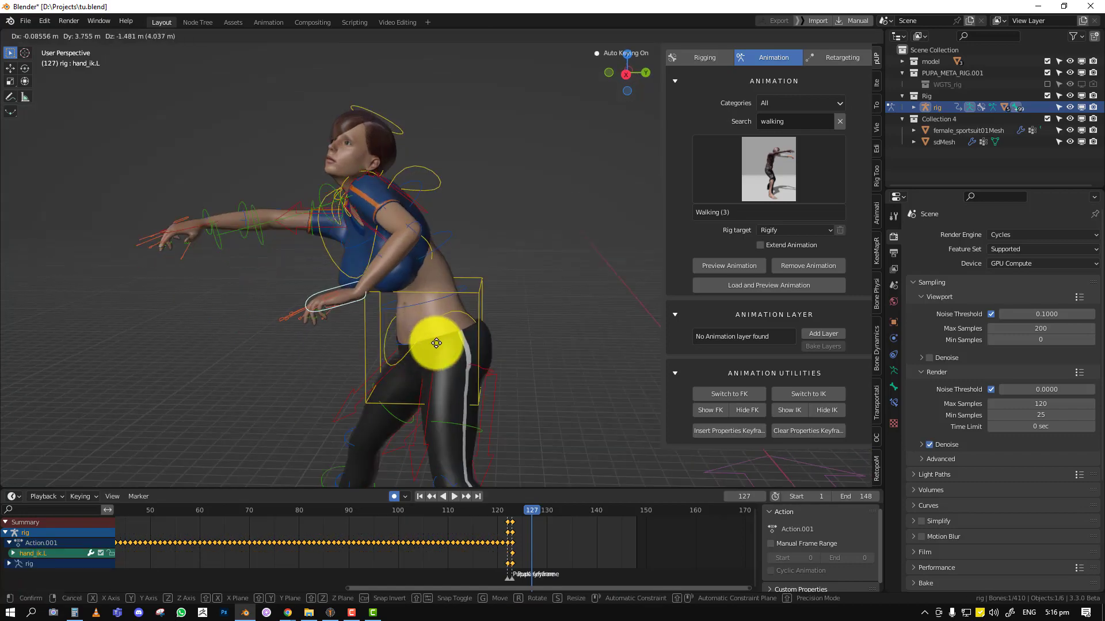
{"action": "left_click", "coordinate": [436, 344]}
{"action": "middle_click_drag", "start_coordinate": [436, 343], "coordinate": [328, 333]}
{"action": "key", "text": "g"}
{"action": "left_click", "coordinate": [360, 346]}
{"action": "key", "text": "r"}
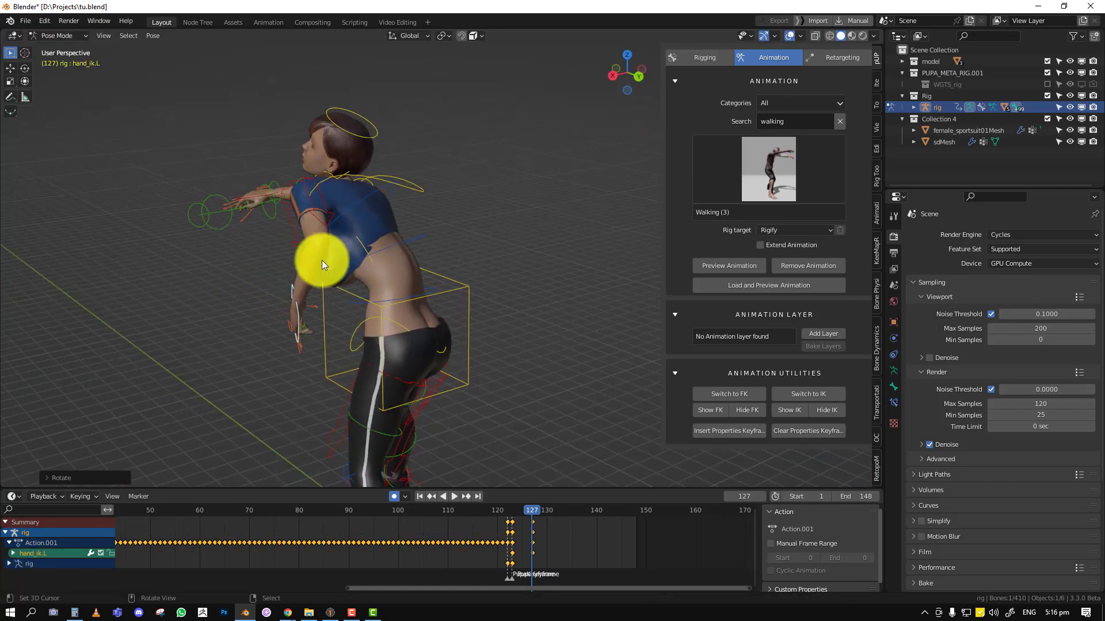
{"action": "left_click", "coordinate": [337, 300]}
Step: Lower the right hand's IK control in front of the thigh and rotate it downward at frame 127
{"action": "middle_click_drag", "start_coordinate": [315, 295], "coordinate": [492, 351]}
{"action": "left_click", "coordinate": [210, 235]}
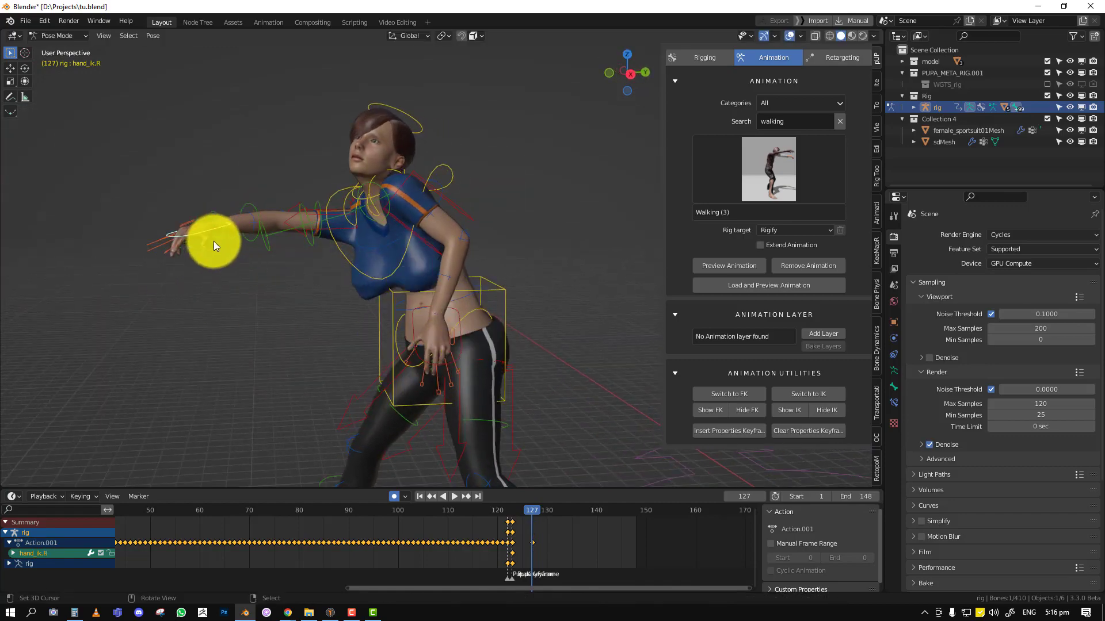
{"action": "key", "text": "r"}
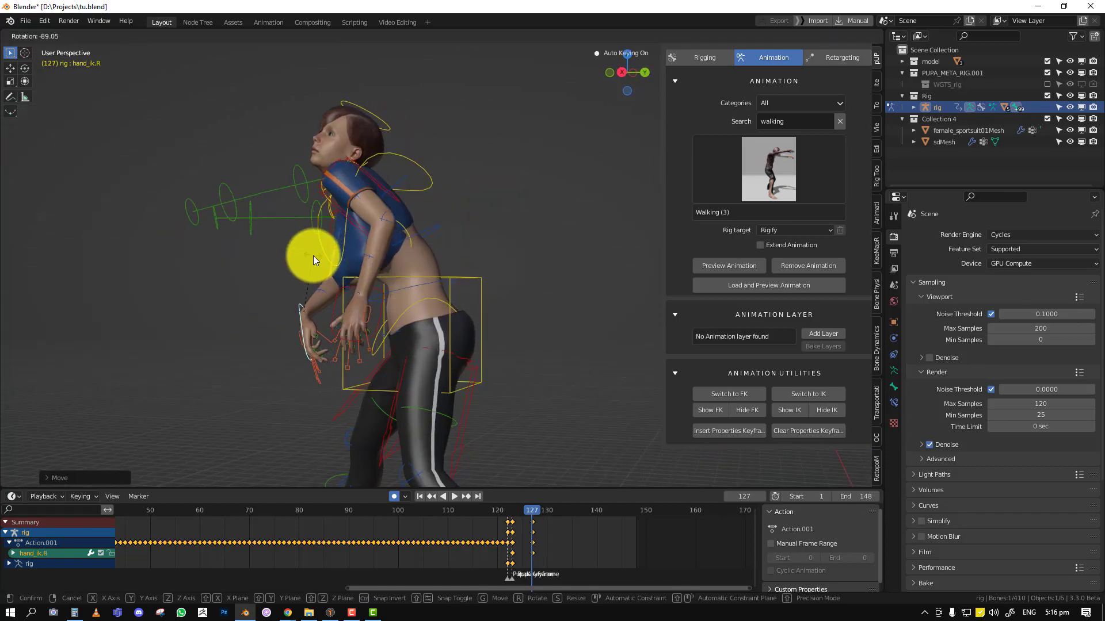
{"action": "left_click", "coordinate": [309, 252]}
{"action": "middle_click_drag", "start_coordinate": [309, 252], "coordinate": [436, 338]}
{"action": "key", "text": "g"}
{"action": "left_click", "coordinate": [556, 332]}
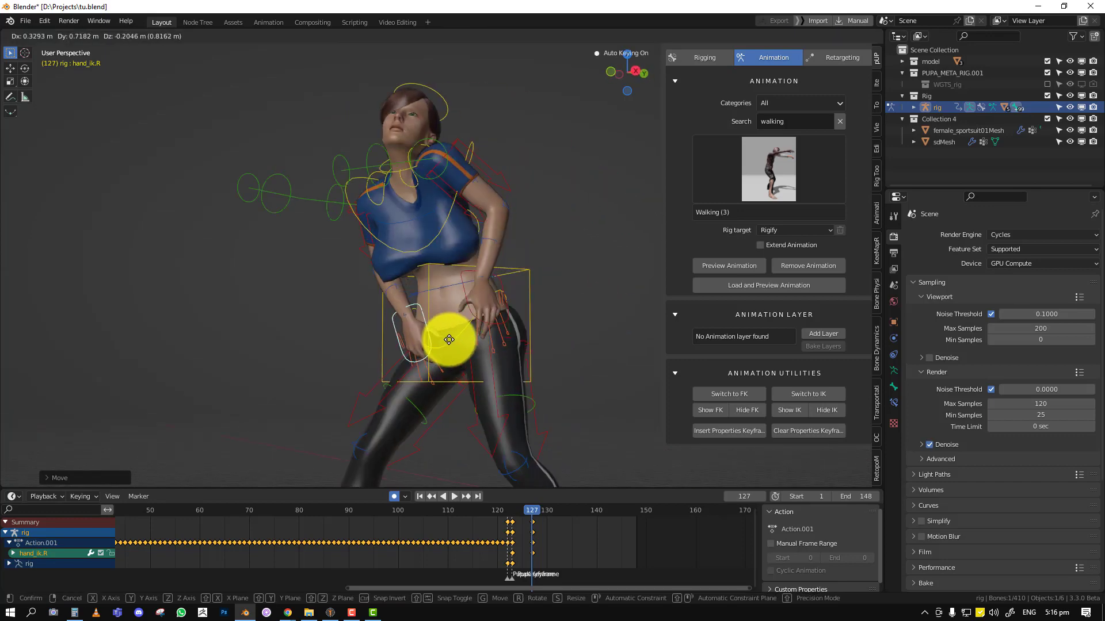
Step: Rotate the head control at frame 127 so the tilted head looks more level
{"action": "middle_click_drag", "start_coordinate": [451, 177], "coordinate": [441, 98]}
{"action": "left_click", "coordinate": [469, 112]}
{"action": "key", "text": "r"}
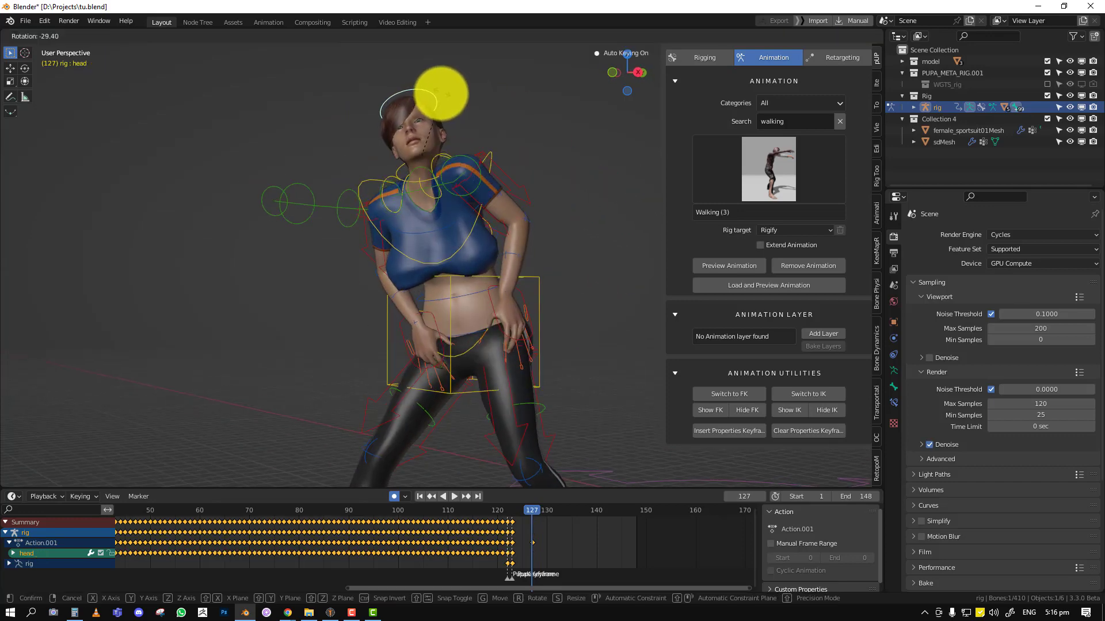
{"action": "left_click", "coordinate": [440, 97]}
{"action": "key", "text": "r"}
{"action": "key", "text": "r"}
{"action": "left_click", "coordinate": [445, 136]}
Step: Select all bones, keyframe their Location, Rotation & Scale at frame 127, and scrub the transition from frame 123
{"action": "key", "text": "a"}
{"action": "key", "text": "i"}
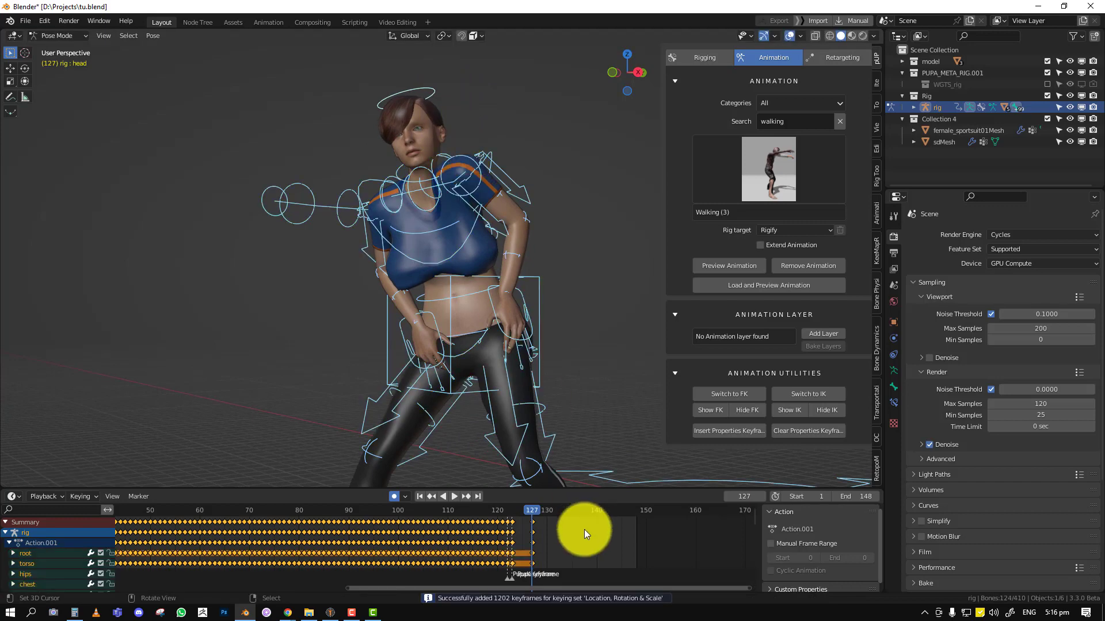
{"action": "left_click_drag", "start_coordinate": [524, 534], "coordinate": [533, 540]}
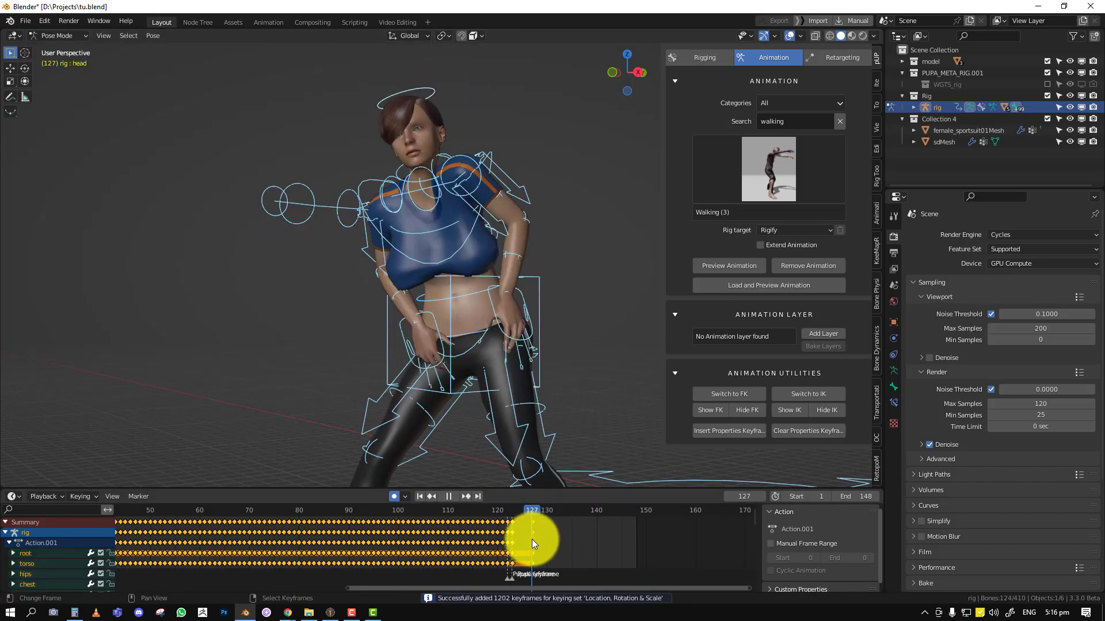
Step: Move and rotate the torso control to adjust the body's stance at frame 127
{"action": "middle_click_drag", "start_coordinate": [486, 233], "coordinate": [406, 253]}
{"action": "right_click", "coordinate": [439, 290]}
{"action": "key", "text": "g"}
{"action": "left_click", "coordinate": [474, 297]}
{"action": "key", "text": "r"}
{"action": "left_click", "coordinate": [475, 292]}
{"action": "key", "text": "r"}
{"action": "left_click", "coordinate": [461, 290]}
Step: Rotate the spine_fk.002 and chest controls to straighten the upper body at frame 127
{"action": "right_click", "coordinate": [445, 233]}
{"action": "key", "text": "r"}
{"action": "left_click", "coordinate": [450, 238]}
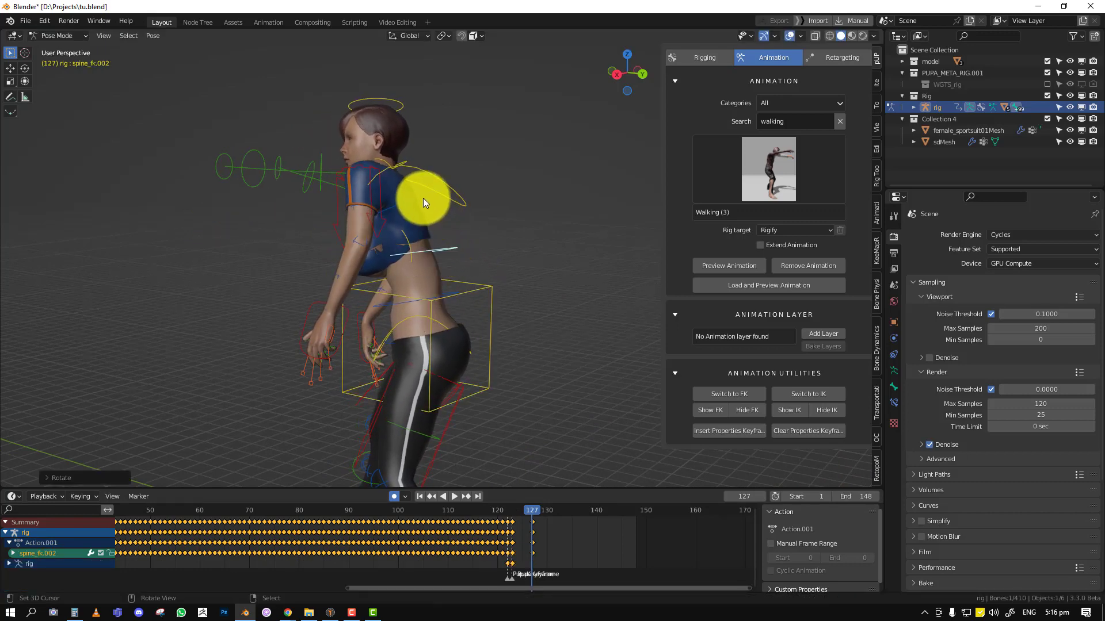
{"action": "left_click", "coordinate": [431, 203]}
{"action": "key", "text": "r"}
{"action": "key", "text": "r"}
{"action": "left_click", "coordinate": [451, 226]}
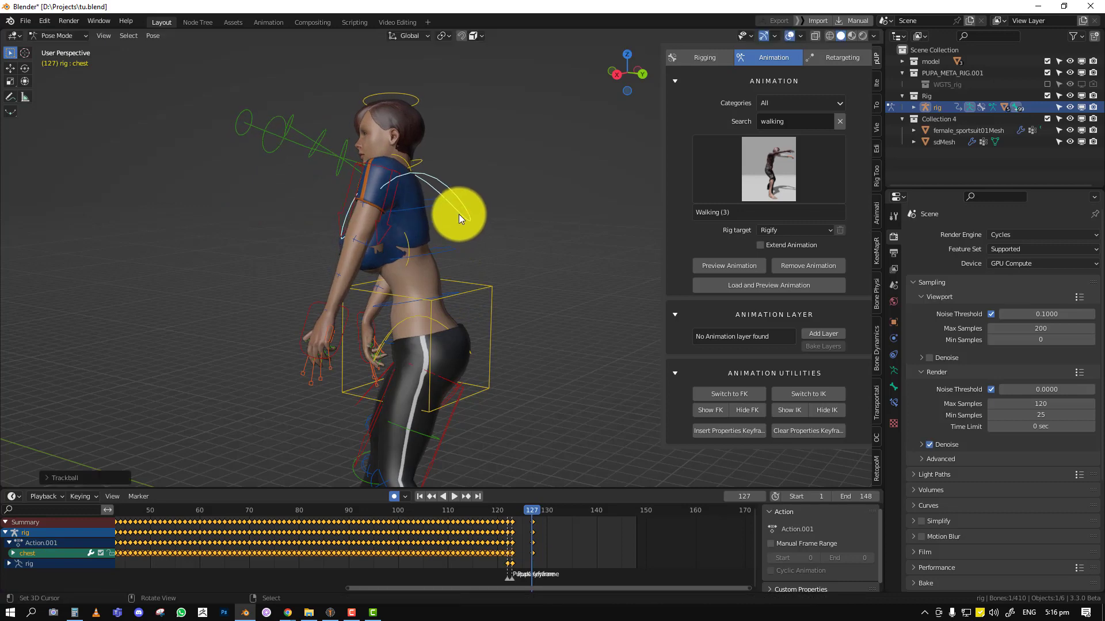
Step: Go to frame 132 and move the torso control slightly toward the character's back
{"action": "middle_click_drag", "start_coordinate": [451, 226], "coordinate": [508, 231]}
{"action": "left_click_drag", "start_coordinate": [515, 550], "coordinate": [556, 551]}
{"action": "middle_click_drag", "start_coordinate": [494, 308], "coordinate": [477, 275]}
{"action": "right_click", "coordinate": [491, 291]}
{"action": "key", "text": "g"}
{"action": "left_click", "coordinate": [511, 300]}
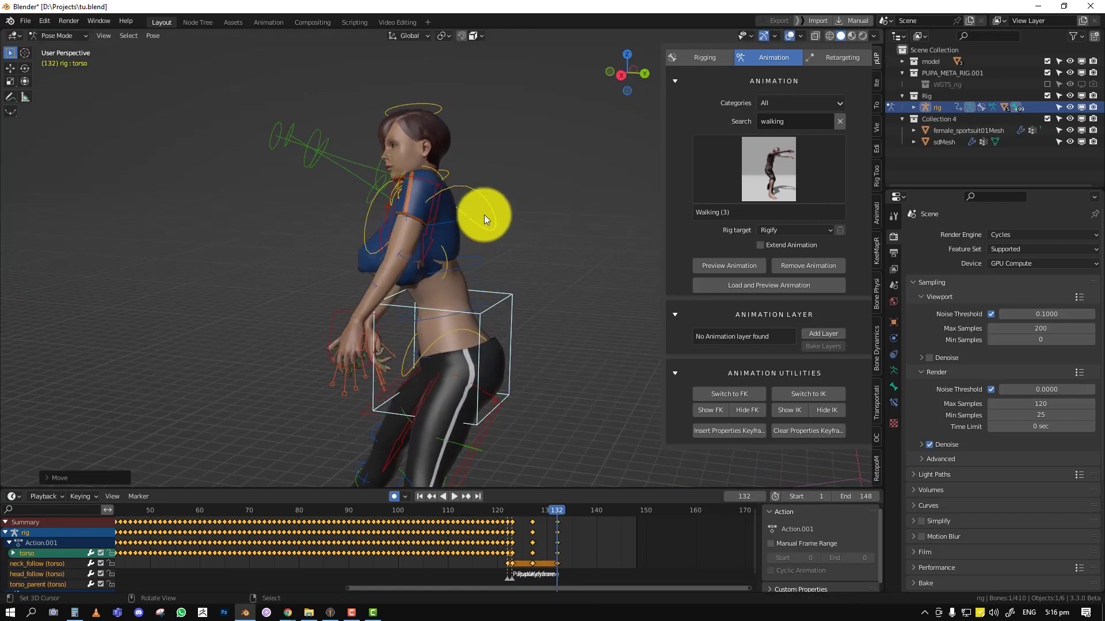
Step: Clear the chest control's rotation at frame 132
{"action": "right_click", "coordinate": [485, 216]}
{"action": "key", "text": "r"}
{"action": "key", "text": "r"}
{"action": "right_click", "coordinate": [482, 225]}
{"action": "key", "text": "alt+r"}
Step: Move and rotate the right hand's IK control so the arm hangs beside the hip at frame 132
{"action": "middle_click_drag", "start_coordinate": [461, 212], "coordinate": [520, 306]}
{"action": "left_click", "coordinate": [477, 303]}
{"action": "left_click", "coordinate": [458, 336]}
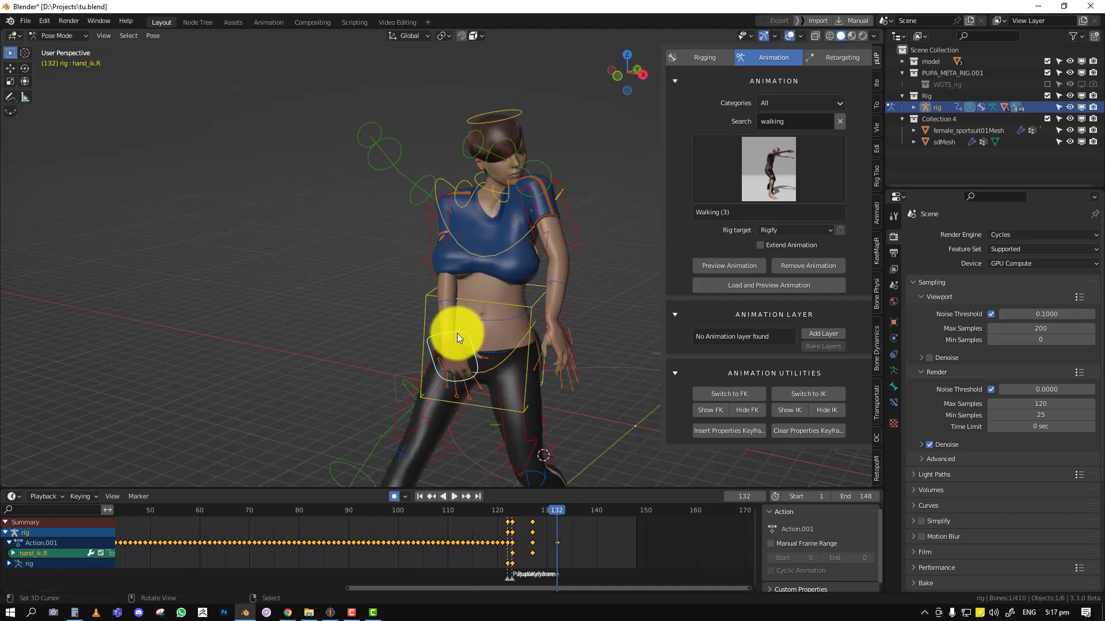
{"action": "key", "text": "g"}
{"action": "middle_click_drag", "start_coordinate": [458, 336], "coordinate": [436, 326]}
{"action": "left_click", "coordinate": [444, 315]}
{"action": "key", "text": "r"}
{"action": "key", "text": "r"}
{"action": "left_click", "coordinate": [584, 330]}
Step: Move the left hand's IK control beside the left hip at frame 132 and check the arms from both sides
{"action": "left_click", "coordinate": [604, 353]}
{"action": "middle_click_drag", "start_coordinate": [600, 370], "coordinate": [532, 174]}
{"action": "left_click", "coordinate": [465, 185]}
{"action": "left_click", "coordinate": [530, 178]}
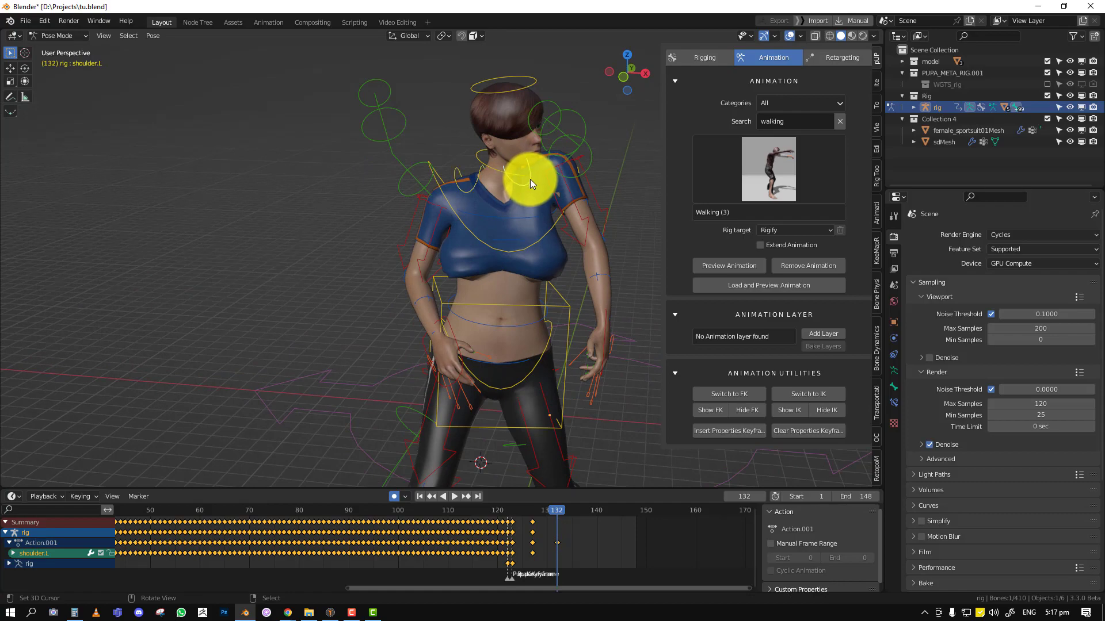
{"action": "right_click", "coordinate": [601, 327]}
{"action": "middle_click_drag", "start_coordinate": [604, 331], "coordinate": [508, 305]}
{"action": "key", "text": "g"}
{"action": "left_click", "coordinate": [598, 373]}
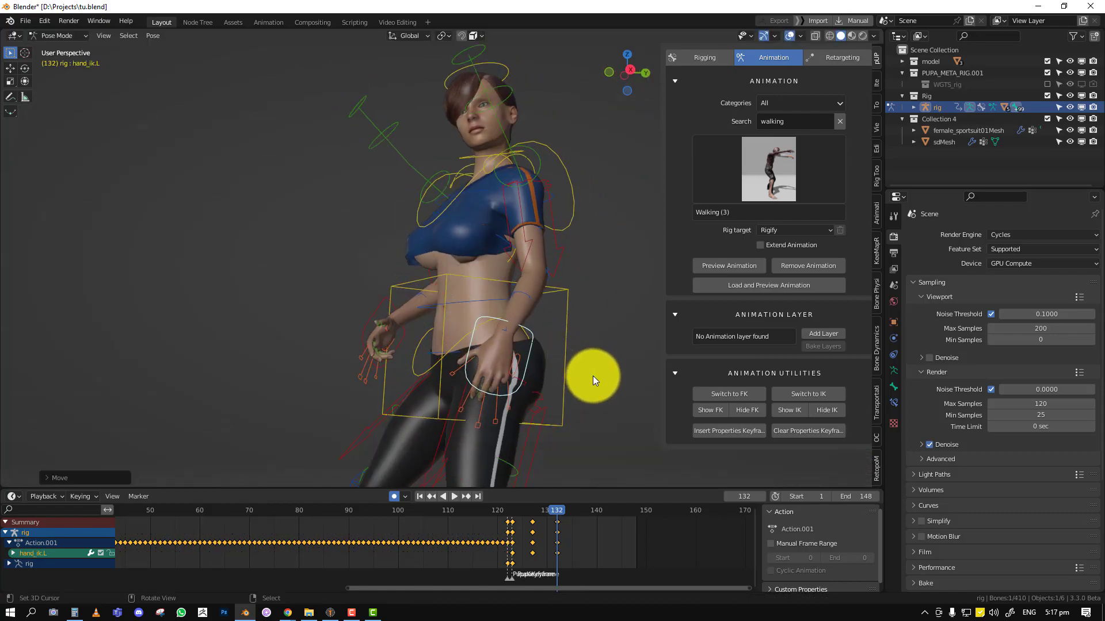
{"action": "middle_click_drag", "start_coordinate": [609, 340], "coordinate": [512, 323]}
{"action": "left_click", "coordinate": [513, 320]}
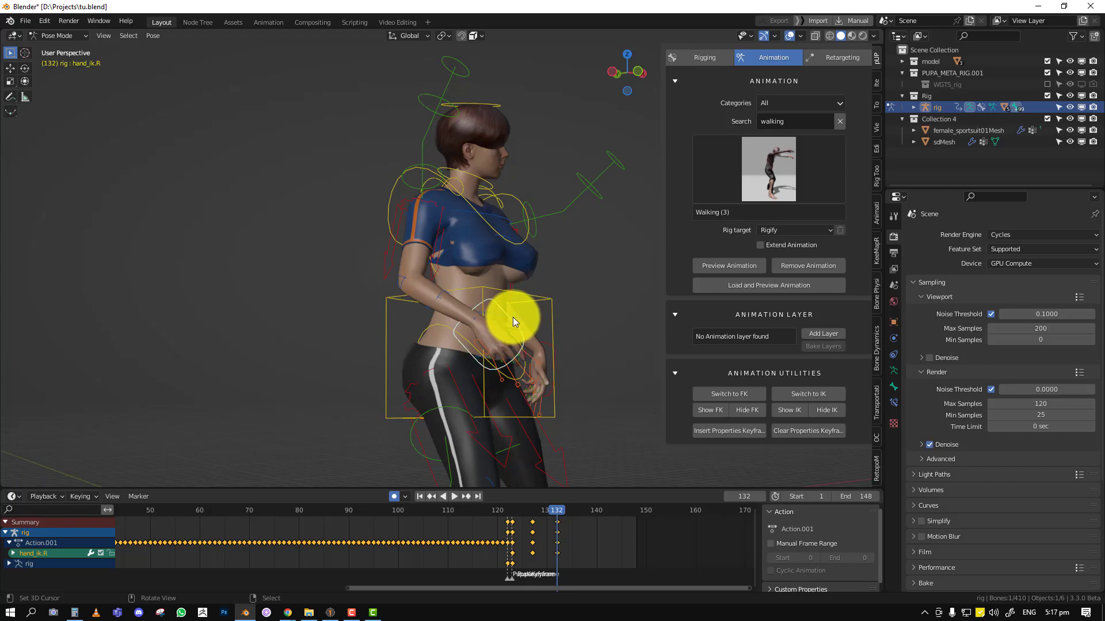
Step: Hide the FK controls, select the remaining visible bones, and keyframe their Location, Rotation & Scale at frame 132
{"action": "left_click", "coordinate": [746, 410]}
{"action": "middle_click_drag", "start_coordinate": [565, 336], "coordinate": [461, 394]}
{"action": "key", "text": "a"}
{"action": "scroll", "coordinate": [485, 374], "scroll_direction": "down", "scroll_amount": 2}
{"action": "key", "text": "i"}
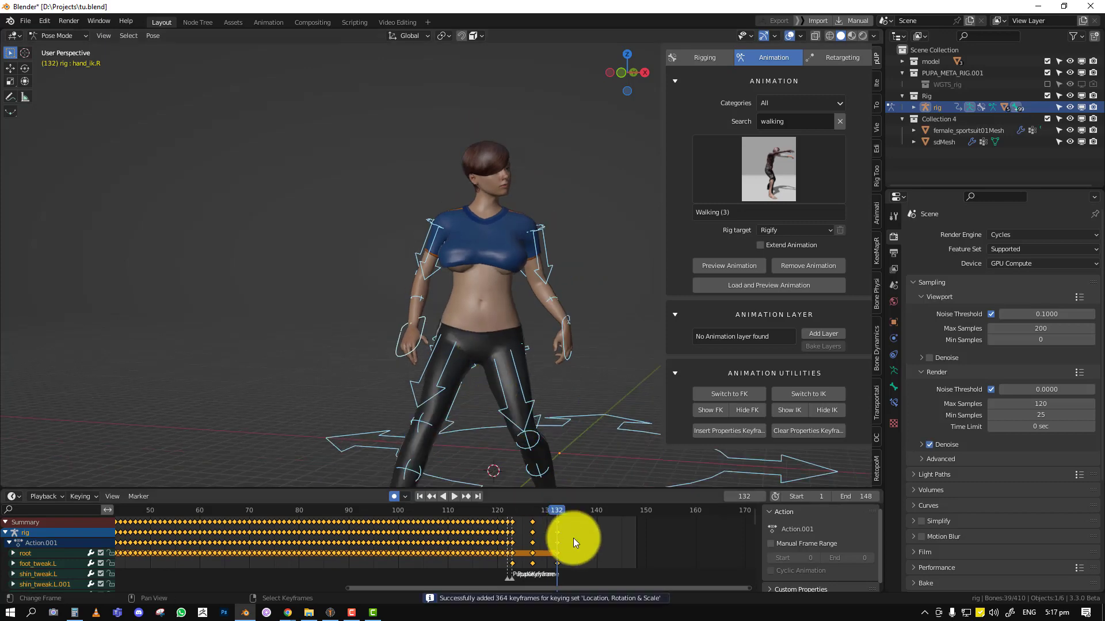
{"action": "mouse_move", "coordinate": [558, 542]}
{"action": "left_mouse_down"}
{"action": "mouse_move", "coordinate": [537, 539]}
{"action": "mouse_move", "coordinate": [589, 544]}
{"action": "mouse_move", "coordinate": [558, 542]}
{"action": "left_mouse_up"}
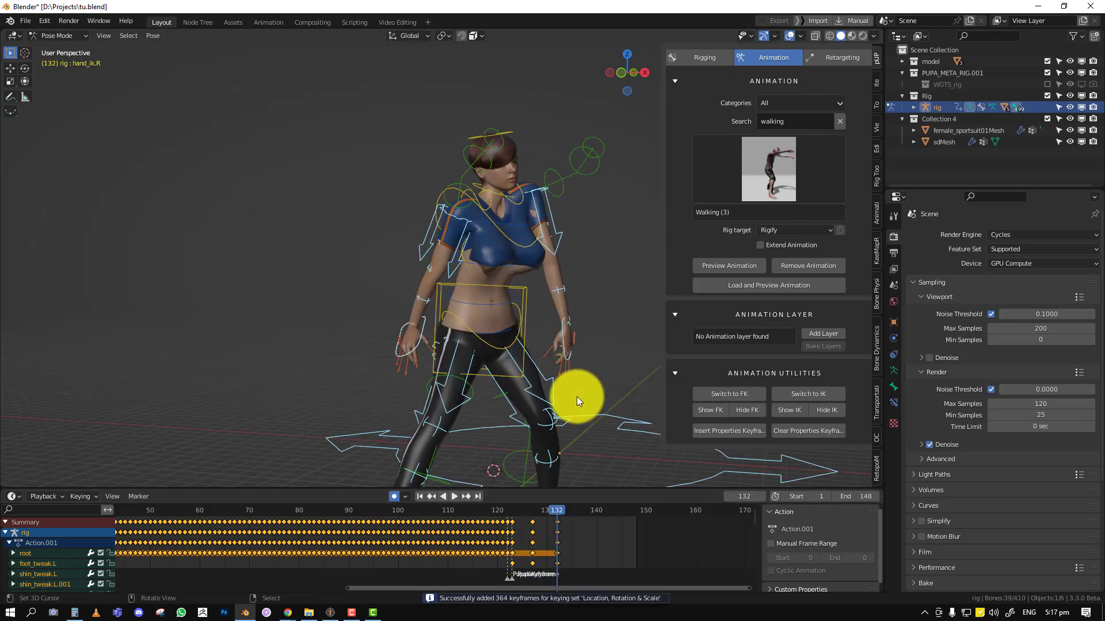
Step: Clear the rotations of the chest and spine_fk.002 controls at frame 132 to straighten the twisted upper body
{"action": "key", "text": "a"}
{"action": "scroll", "coordinate": [536, 213], "scroll_direction": "up", "scroll_amount": 3}
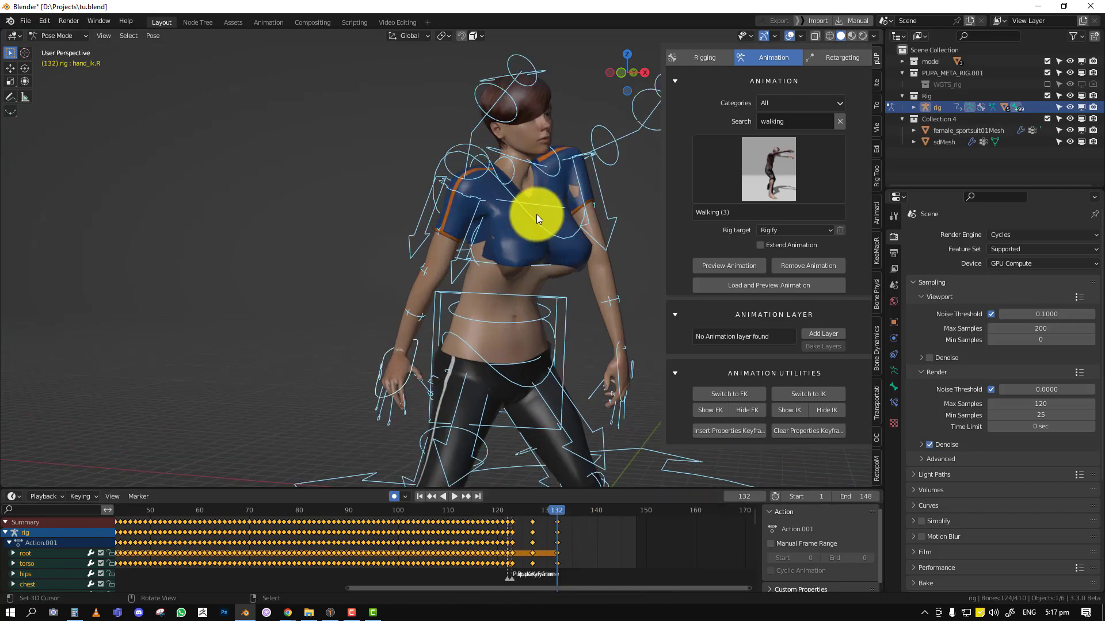
{"action": "left_click", "coordinate": [543, 209]}
{"action": "scroll", "coordinate": [536, 161], "scroll_direction": "up", "scroll_amount": 2}
{"action": "left_click", "coordinate": [546, 185]}
{"action": "key", "text": "alt+r"}
{"action": "left_click", "coordinate": [551, 279]}
{"action": "key", "text": "alt+r"}
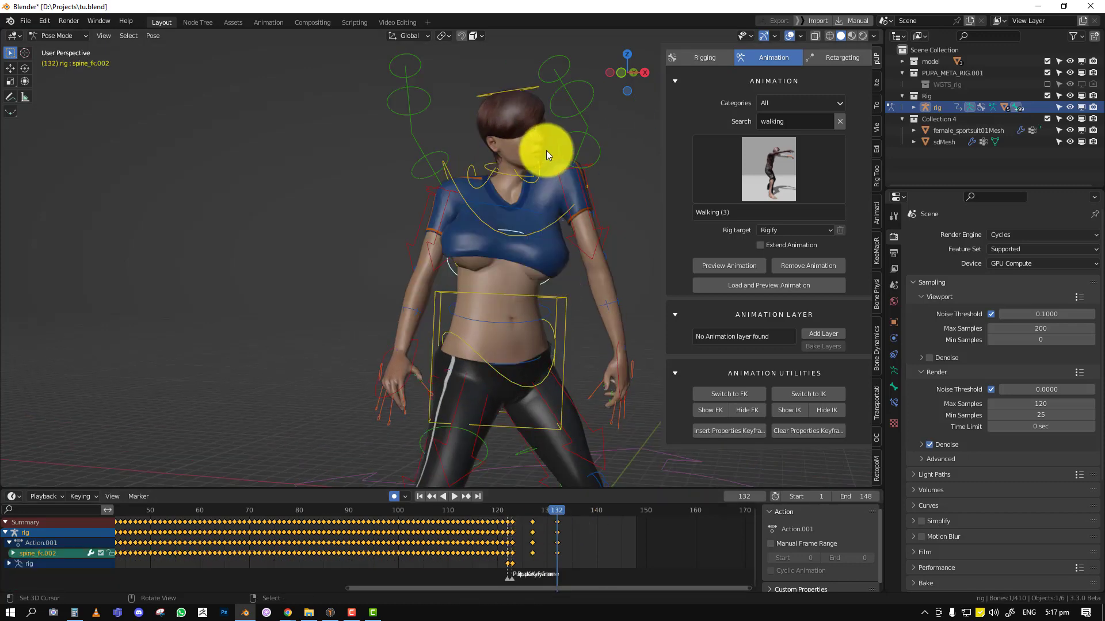
Step: Clear the rotations of the left and right shoulder controls at frame 132
{"action": "left_click", "coordinate": [540, 177]}
{"action": "key", "text": "alt+r"}
{"action": "left_click", "coordinate": [492, 177]}
{"action": "key", "text": "alt+r"}
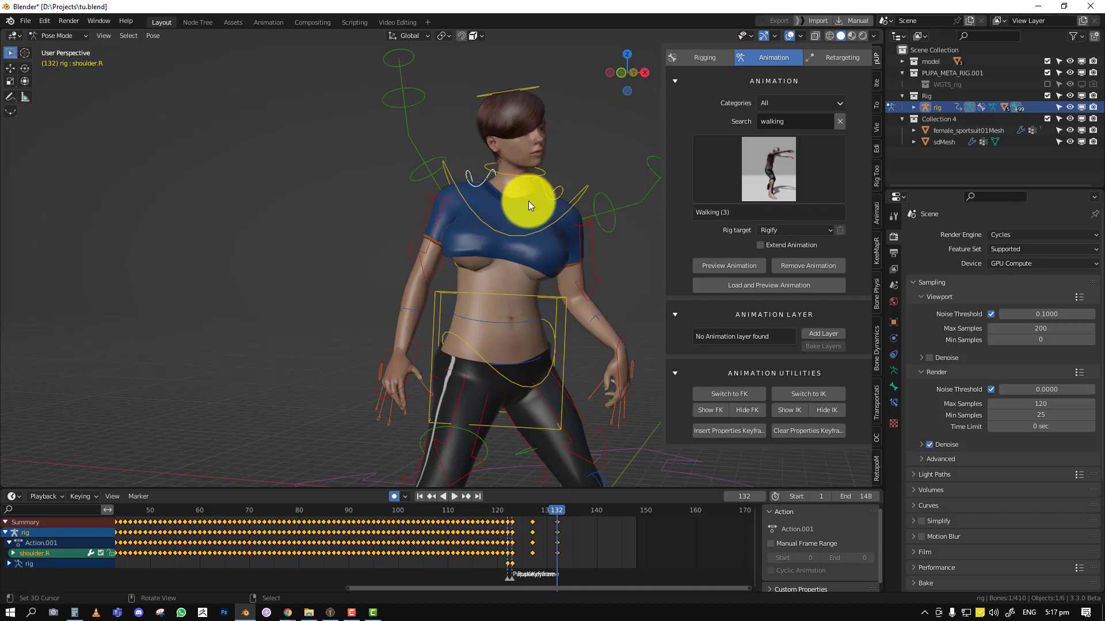
Step: Clear the head control's rotation and keyframe Location, Rotation & Scale for all bones at frame 132
{"action": "middle_click_drag", "start_coordinate": [527, 233], "coordinate": [540, 209]}
{"action": "left_click", "coordinate": [537, 92]}
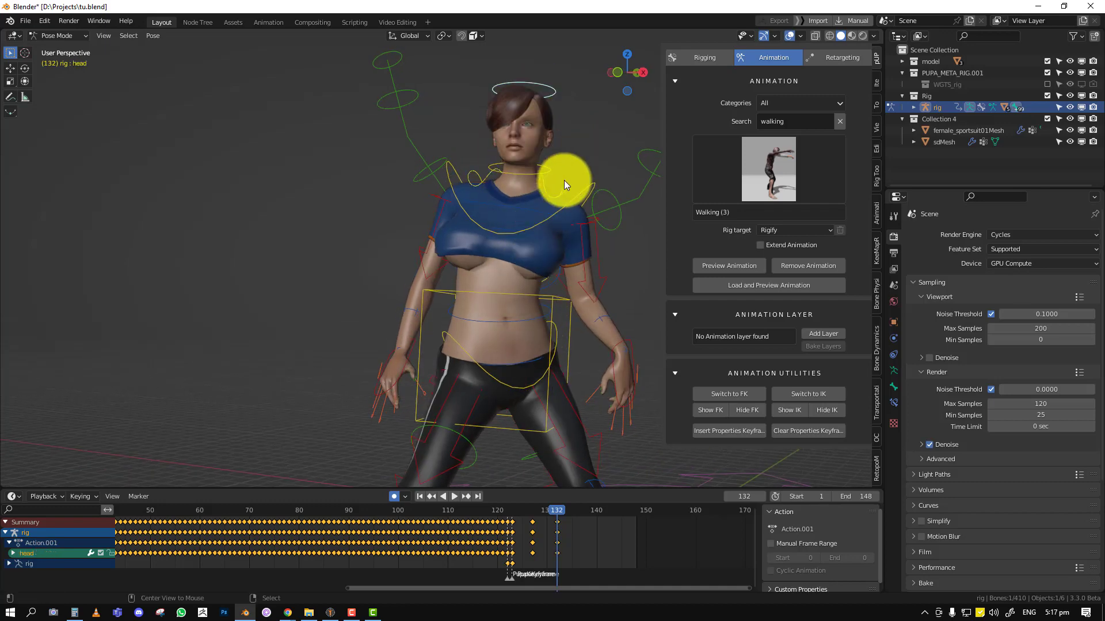
{"action": "key", "text": "alt+r"}
{"action": "key", "text": "a"}
{"action": "key", "text": "i"}
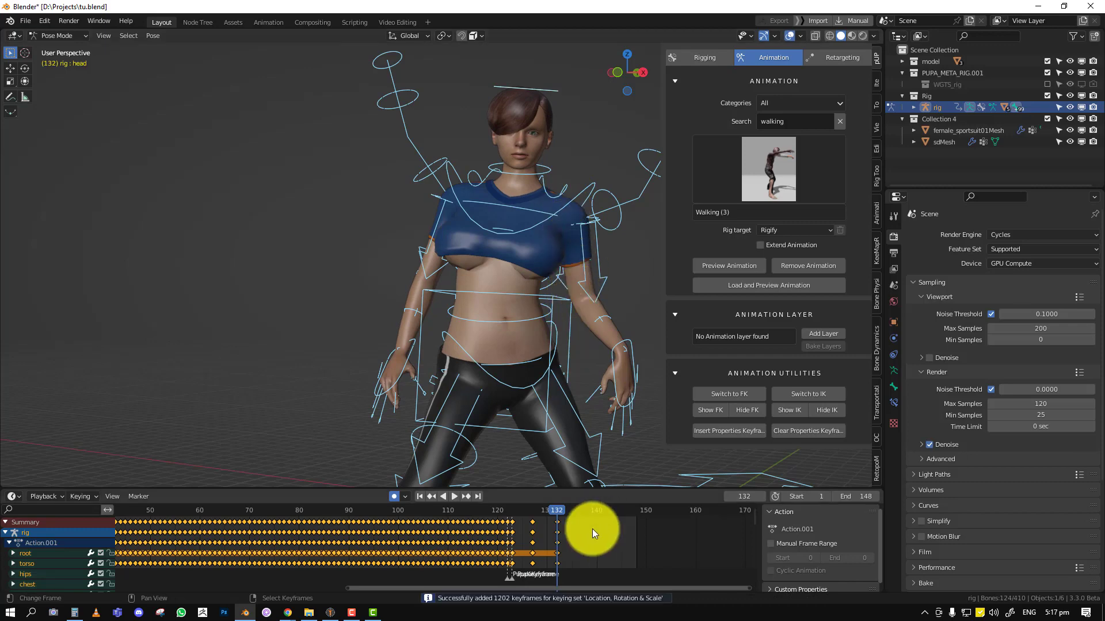
Step: Play back the transition from the walk into the standing pose with the viewport overlays hidden, then restore the overlays
{"action": "left_click_drag", "start_coordinate": [558, 532], "coordinate": [531, 533]}
{"action": "key", "text": "space"}
{"action": "key", "text": "shift+alt+z"}
{"action": "key", "text": "space"}
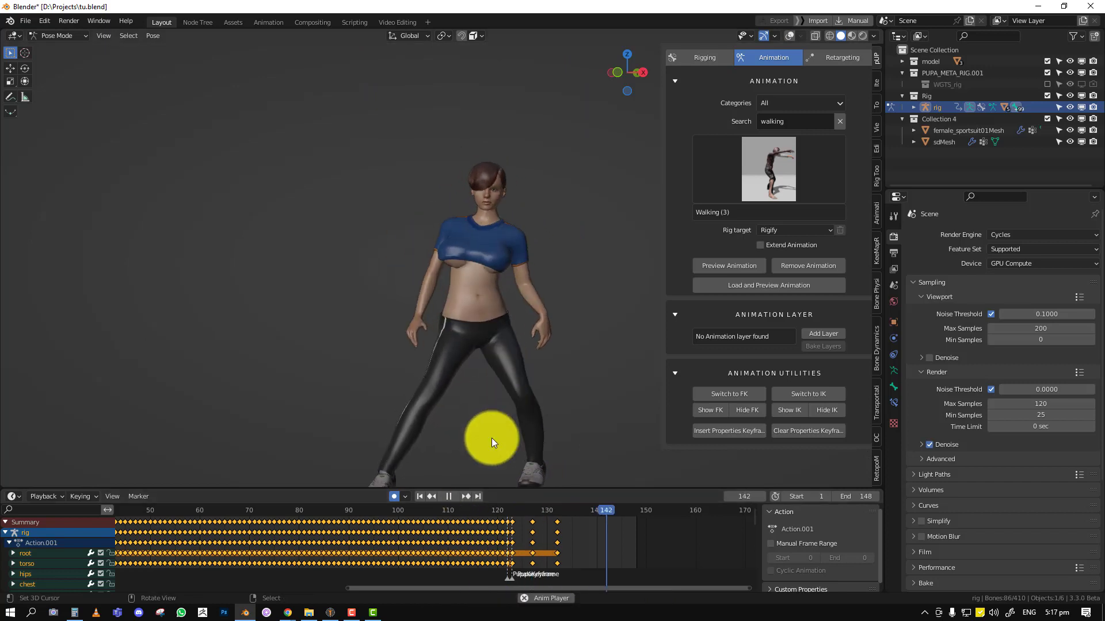
{"action": "left_click", "coordinate": [481, 530]}
{"action": "key", "text": "space"}
{"action": "key", "text": "shift+alt+z"}
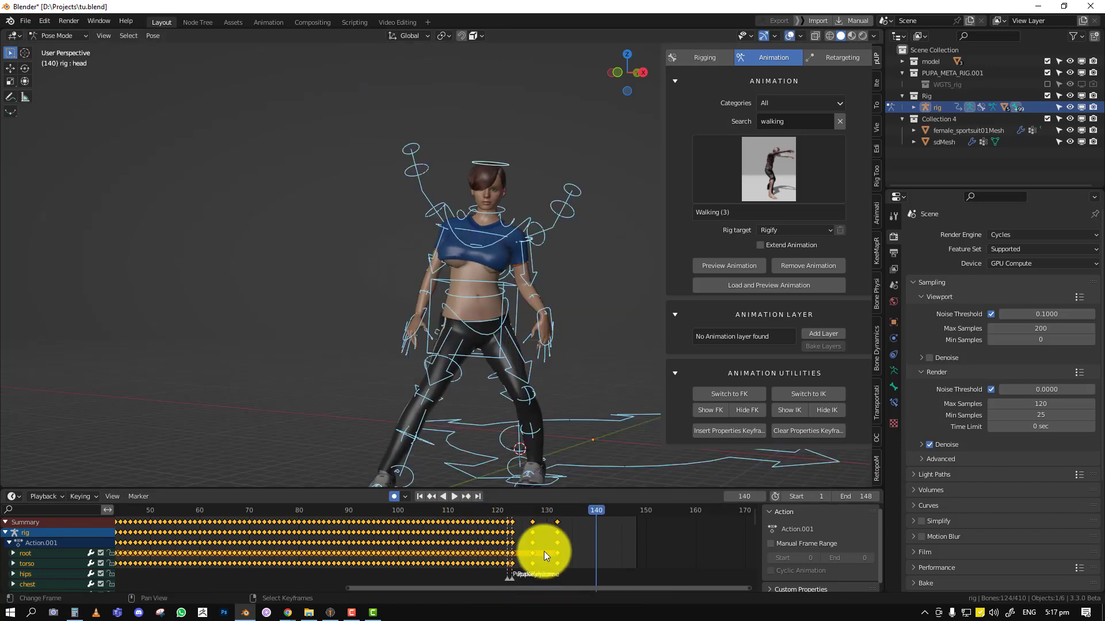
Step: Shift the frame 132 keyframes to about frame 141 and the frame 127 keyframes to frame 132, and play back the animation
{"action": "left_click", "coordinate": [555, 541]}
{"action": "key", "text": "g"}
{"action": "right_click_drag", "start_coordinate": [600, 550], "coordinate": [603, 549]}
{"action": "right_click_drag", "start_coordinate": [533, 531], "coordinate": [558, 536]}
{"action": "key", "text": "space"}
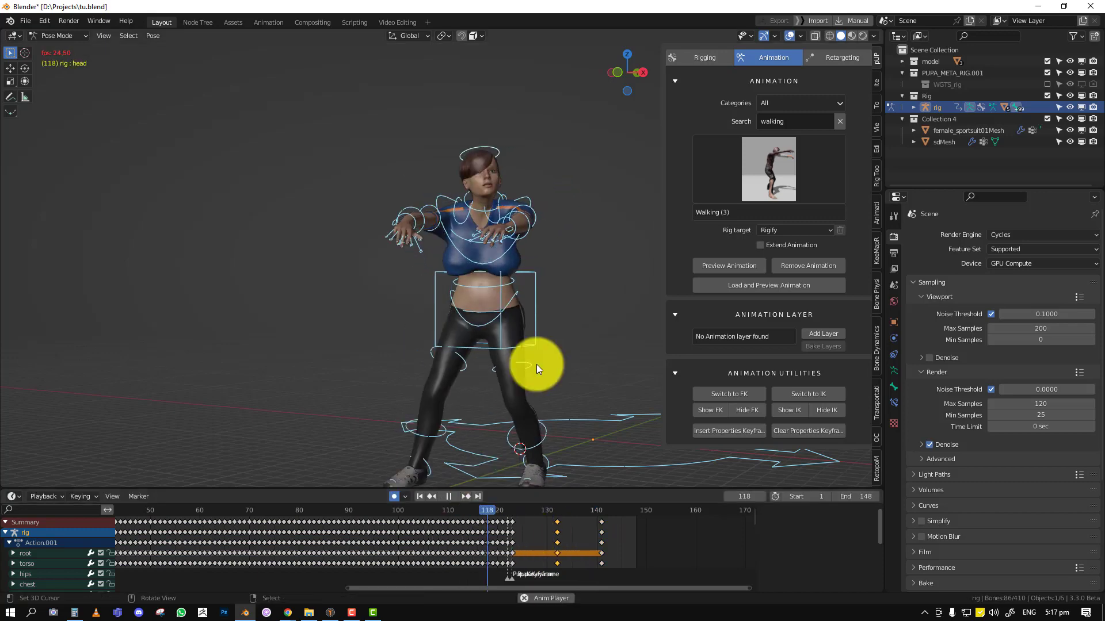
Step: Play back the animation with all bones deselected, switching the viewport overlays off and on during playback
{"action": "key", "text": "alt+a"}
{"action": "key", "text": "shift+alt+z"}
{"action": "key", "text": "shift+alt+z"}
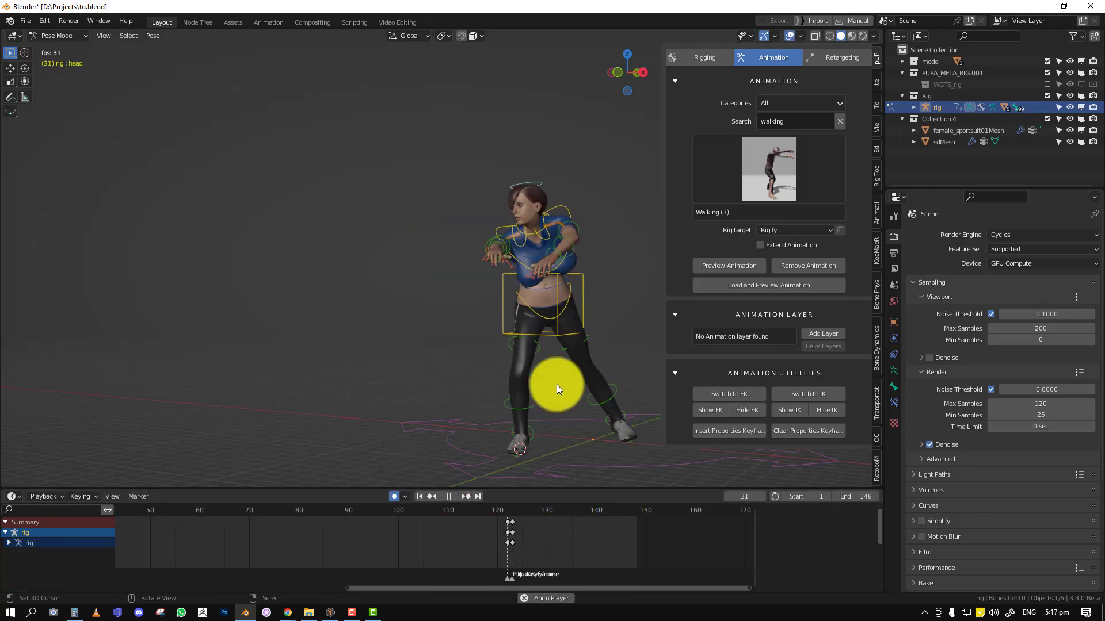
{"action": "key", "text": "space"}
Step: Try to shift the frame 141 keyframes to about frame 179 and the frame 132 keyframes to about frame 149, and play the result
{"action": "key", "text": "a"}
{"action": "right_click_drag", "start_coordinate": [603, 531], "coordinate": [723, 527]}
{"action": "scroll", "coordinate": [720, 526], "scroll_direction": "down", "scroll_amount": 3}
{"action": "middle_click_drag", "start_coordinate": [667, 524], "coordinate": [585, 523]}
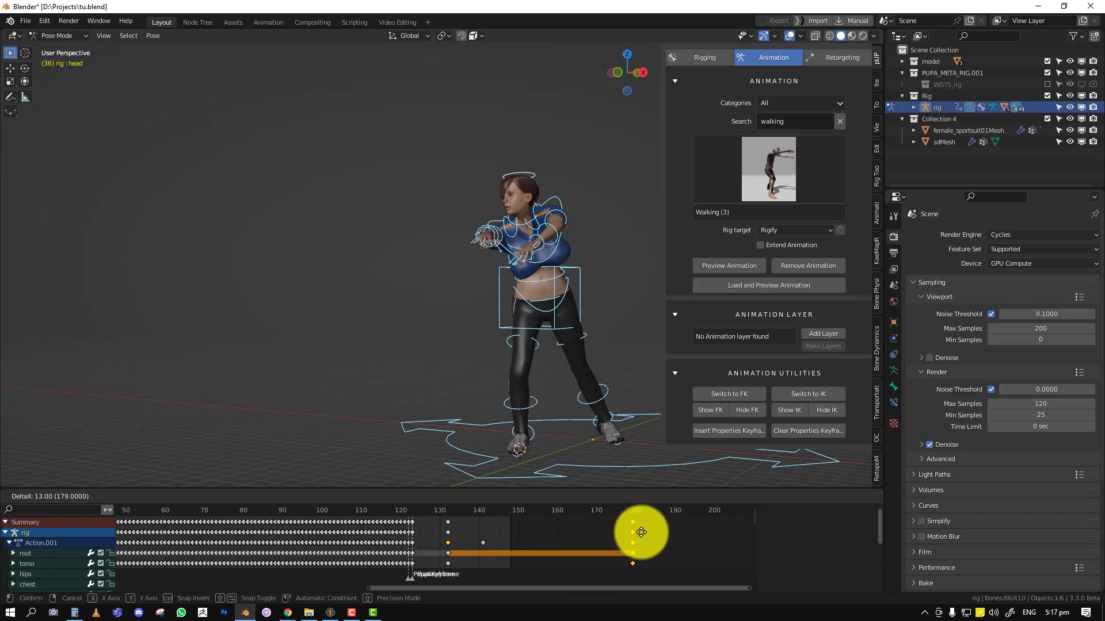
{"action": "left_click_drag", "start_coordinate": [641, 532], "coordinate": [513, 532]}
{"action": "key", "text": "space"}
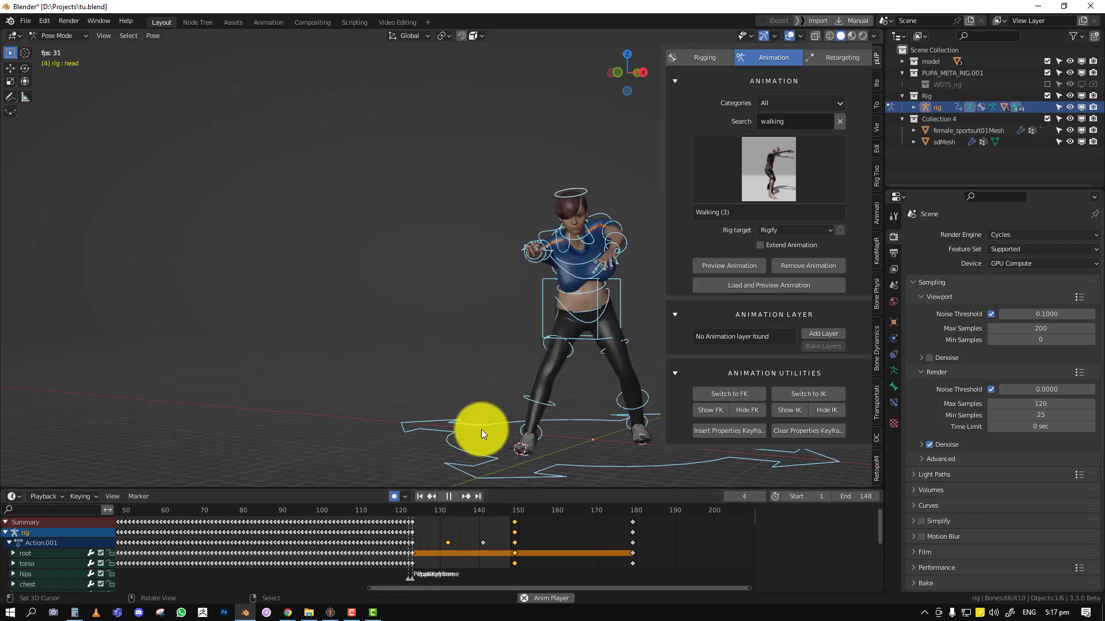
Step: Stop playback and undo the last keyframe shifts
{"action": "key", "text": "space"}
{"action": "key", "text": "ctrl+z"}
{"action": "key", "text": "ctrl+z"}
{"action": "key", "text": "ctrl+z"}
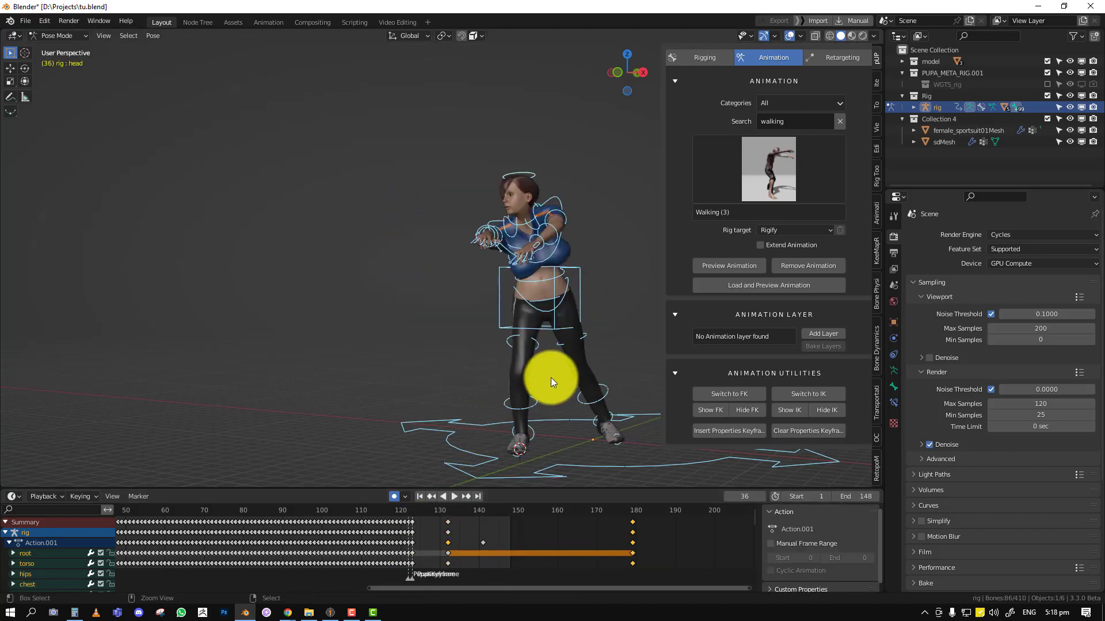
{"action": "key", "text": "ctrl+z"}
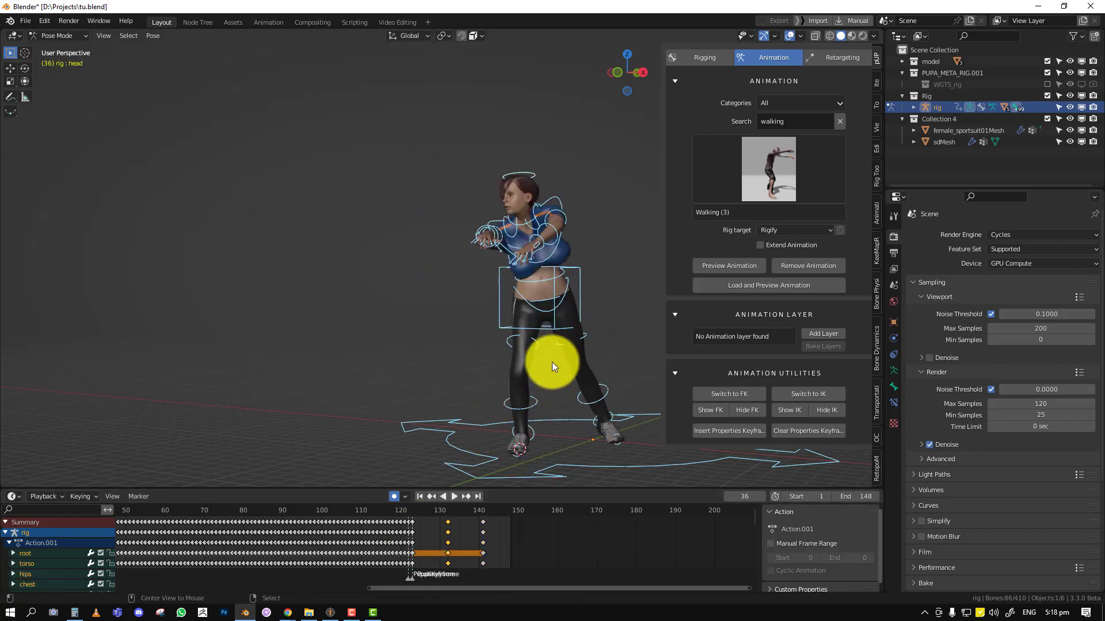
Step: Show the rig's IK and FK controls and shift the frame 141 keyframes to about frame 177
{"action": "left_click", "coordinate": [792, 409]}
{"action": "left_click", "coordinate": [709, 410]}
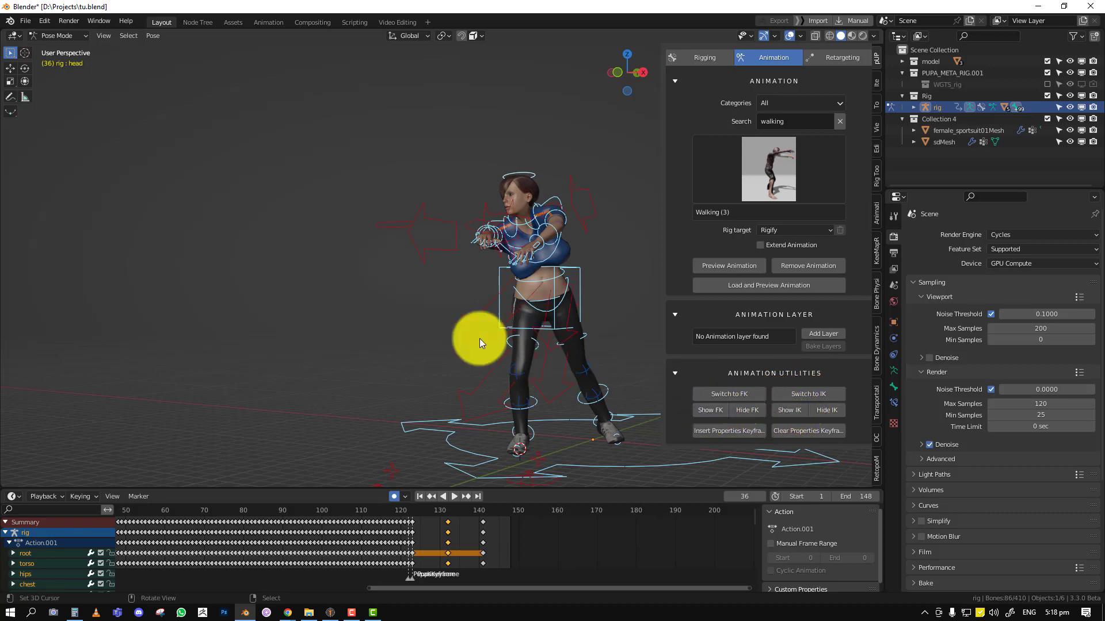
{"action": "left_click", "coordinate": [485, 526]}
{"action": "key", "text": "n"}
{"action": "left_click_drag", "start_coordinate": [486, 526], "coordinate": [626, 524]}
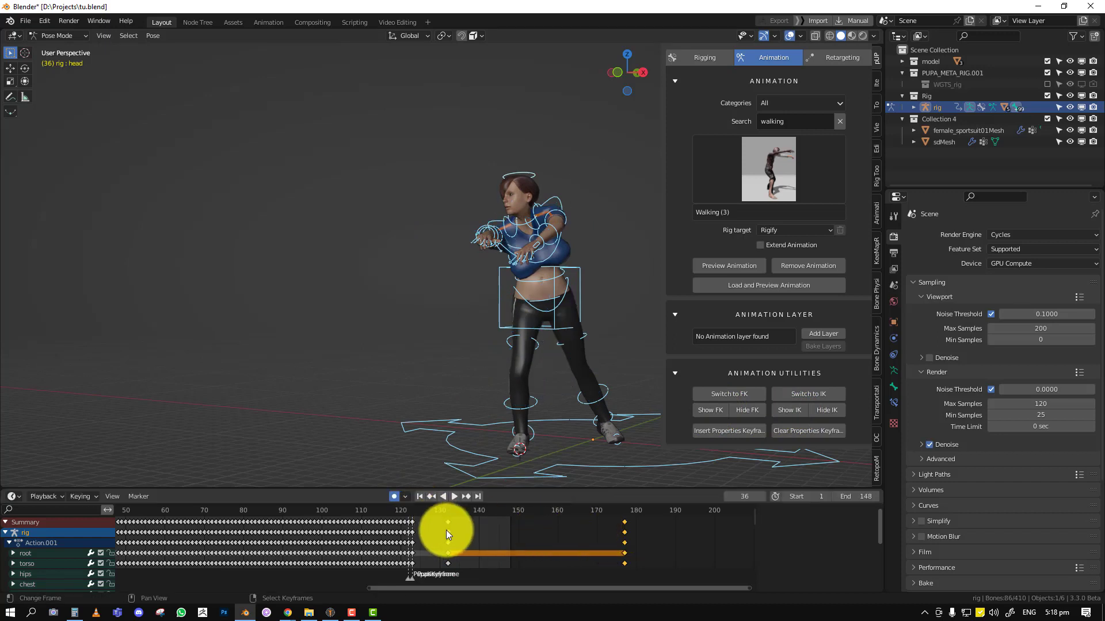
Step: Shift the frame 132 keyframes to about frame 149 and set the scene's end frame to 177
{"action": "left_click_drag", "start_coordinate": [446, 530], "coordinate": [517, 536]}
{"action": "right_click_drag", "start_coordinate": [517, 533], "coordinate": [449, 520]}
{"action": "key", "text": "ctrl+bracketright"}
{"action": "key", "text": "ctrl+bracketright"}
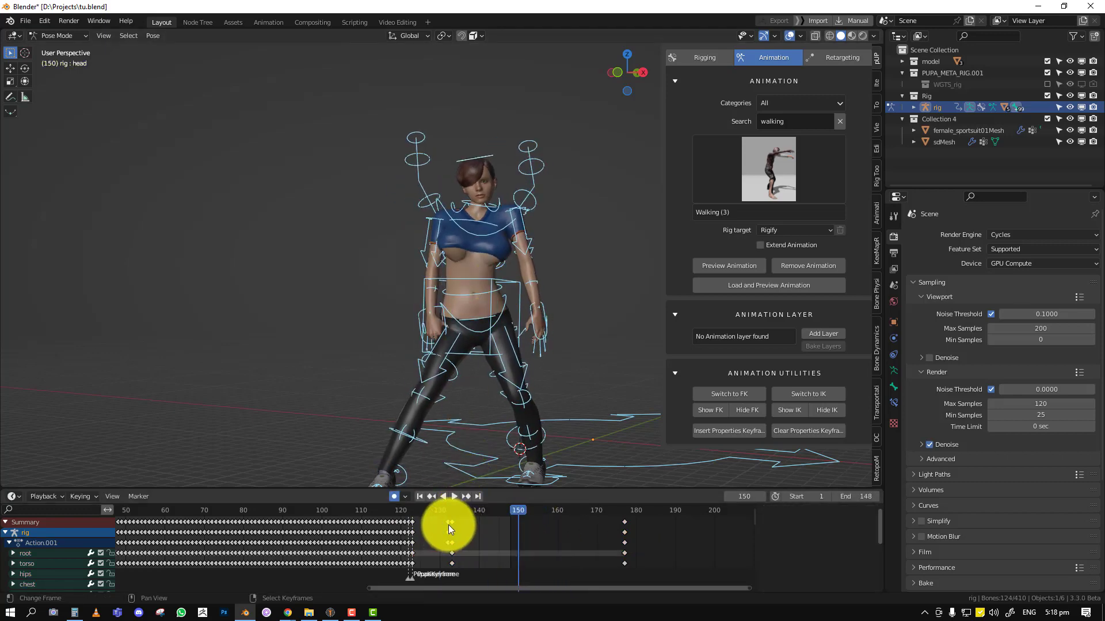
{"action": "key", "text": "g"}
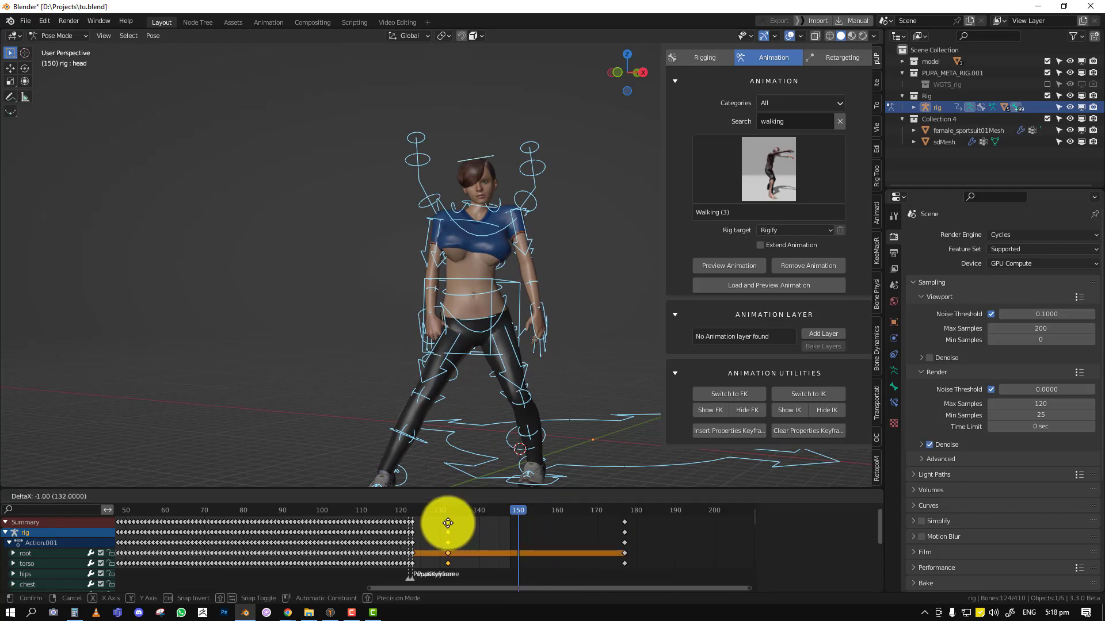
{"action": "left_click", "coordinate": [516, 527]}
{"action": "left_click", "coordinate": [550, 526]}
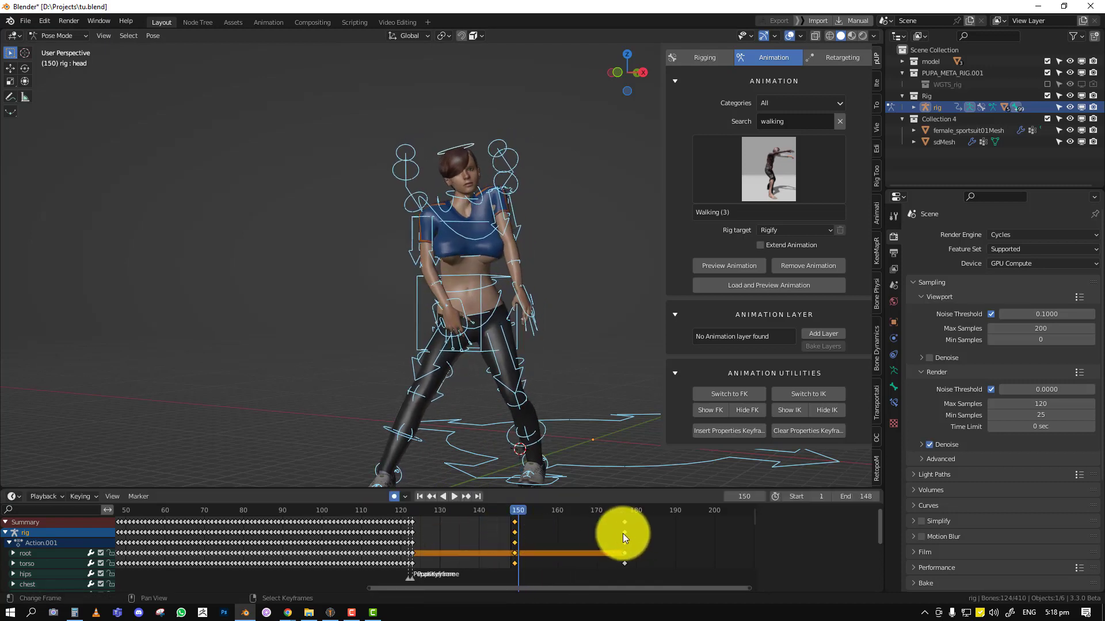
{"action": "left_click", "coordinate": [626, 534]}
{"action": "key", "text": "ctrl+End"}
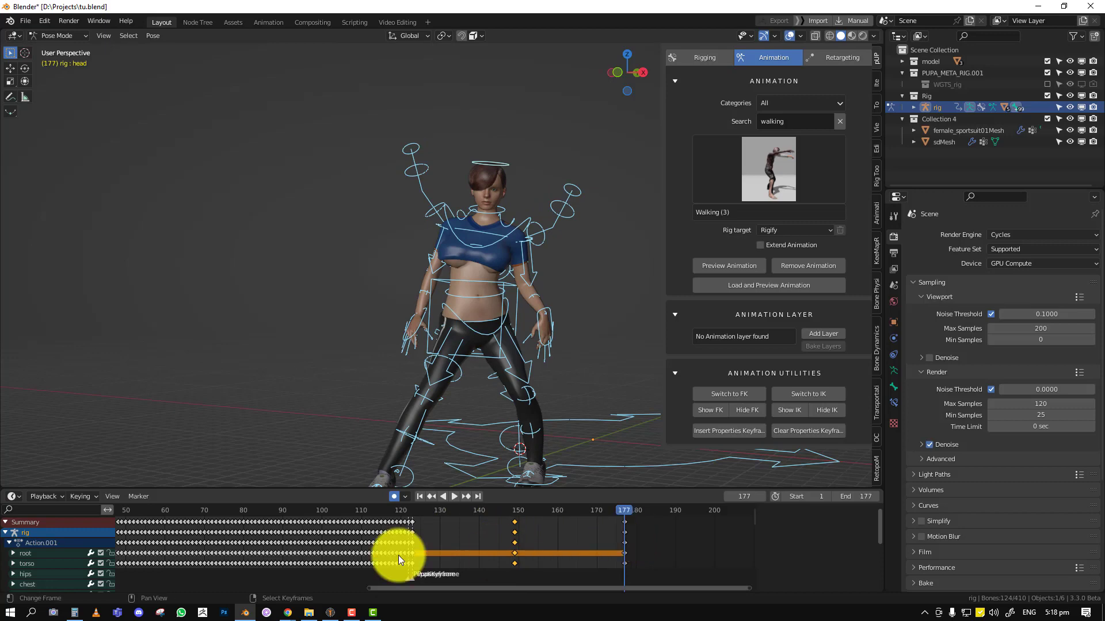
Step: Play back the transition into the standing pose with the overlays hidden, viewing it from the side, then restore the overlays
{"action": "left_click", "coordinate": [398, 556]}
{"action": "key", "text": "space"}
{"action": "key", "text": "alt+a"}
{"action": "key", "text": "shift+alt+z"}
{"action": "middle_click_drag", "start_coordinate": [551, 275], "coordinate": [536, 294]}
{"action": "left_click", "coordinate": [438, 535]}
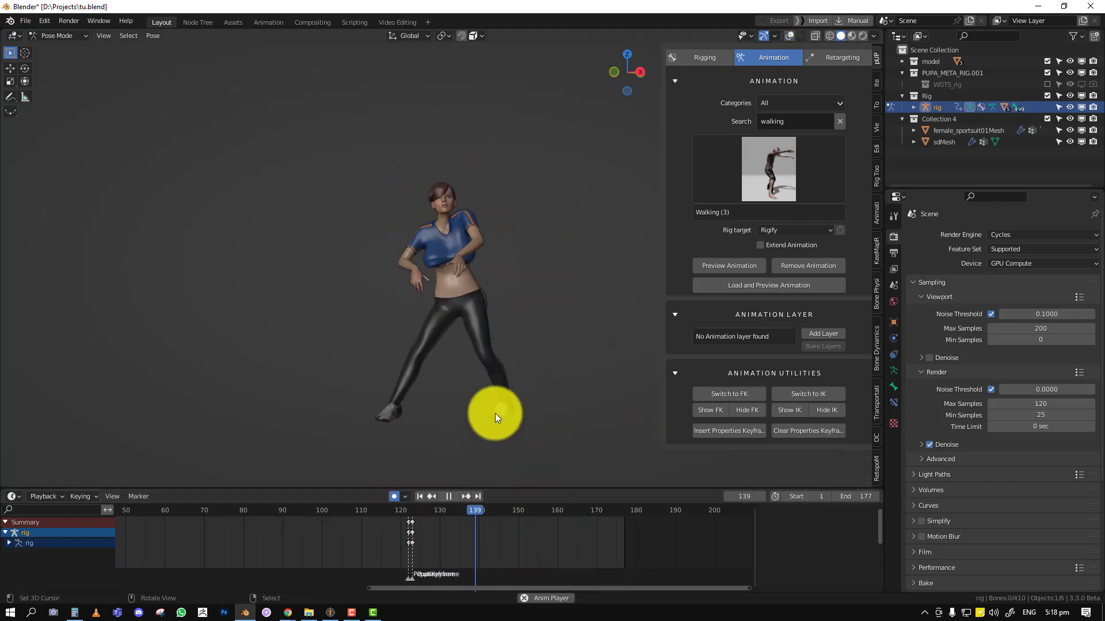
{"action": "middle_click_drag", "start_coordinate": [514, 374], "coordinate": [471, 379]}
{"action": "left_click", "coordinate": [335, 511]}
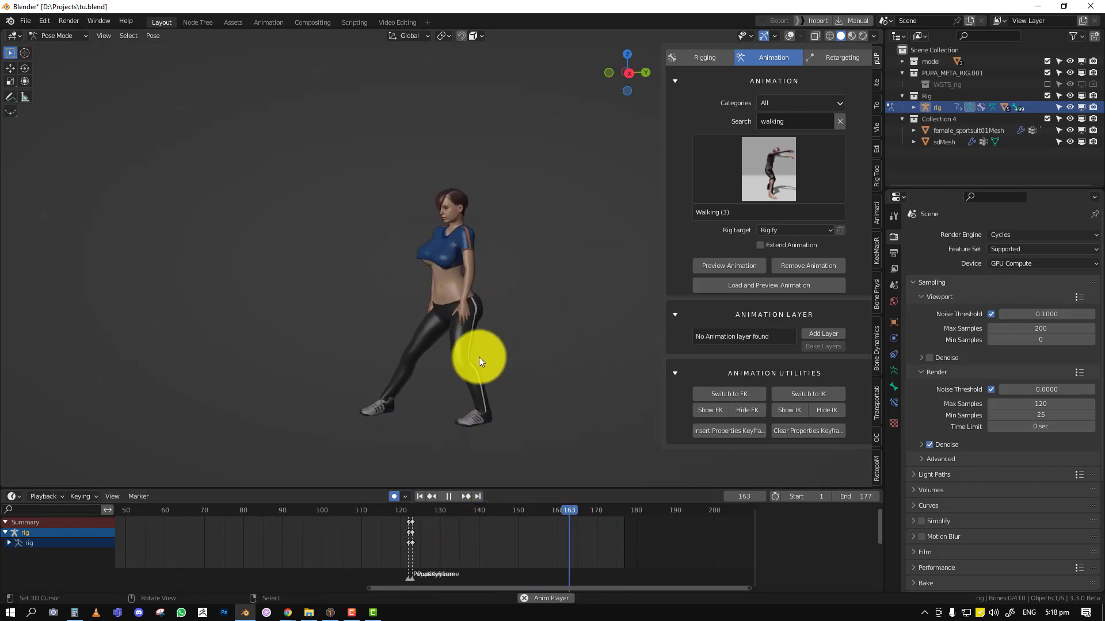
{"action": "middle_click_drag", "start_coordinate": [476, 356], "coordinate": [520, 359]}
{"action": "key", "text": "shift+alt+z"}
Step: Remove the animation from the rig and return to Object Mode with the character in its rest pose
{"action": "left_click", "coordinate": [819, 265]}
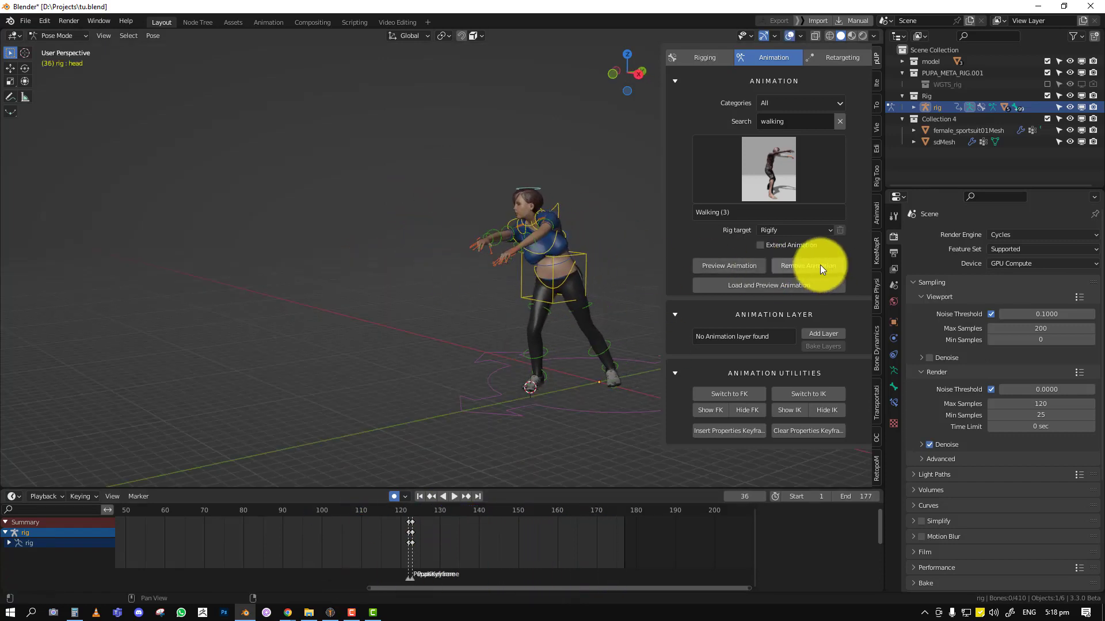
{"action": "middle_click_drag", "start_coordinate": [502, 299], "coordinate": [553, 299]}
{"action": "middle_click_drag", "start_coordinate": [519, 164], "coordinate": [426, 202]}
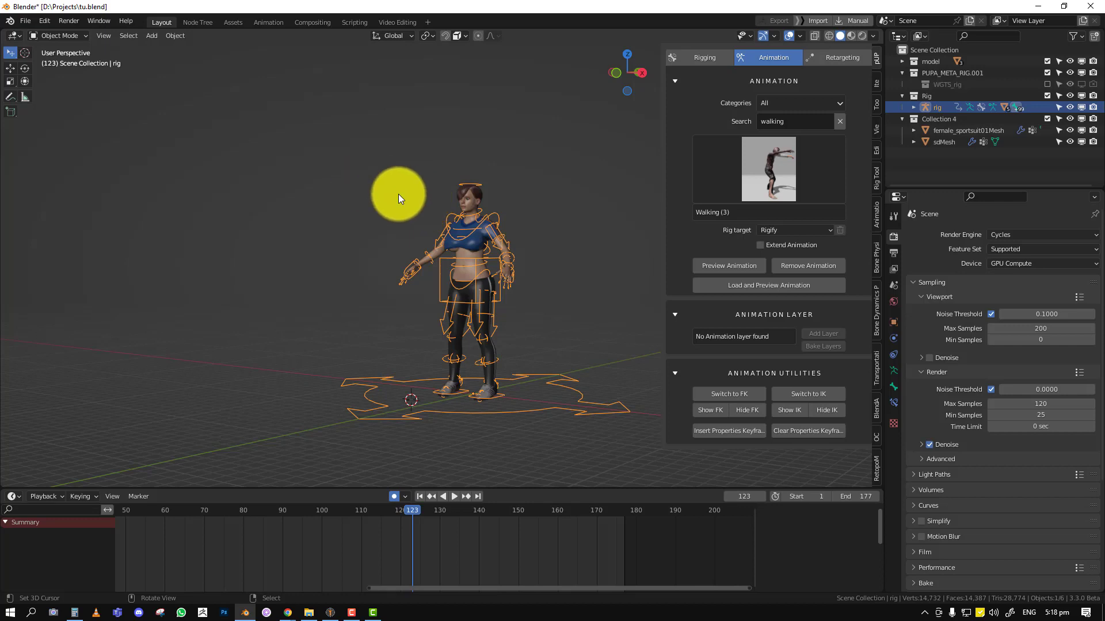
Step: Bring up PUPA's Retargeter settings for the rig and face the character from the front
{"action": "middle_click_drag", "start_coordinate": [398, 198], "coordinate": [465, 210]}
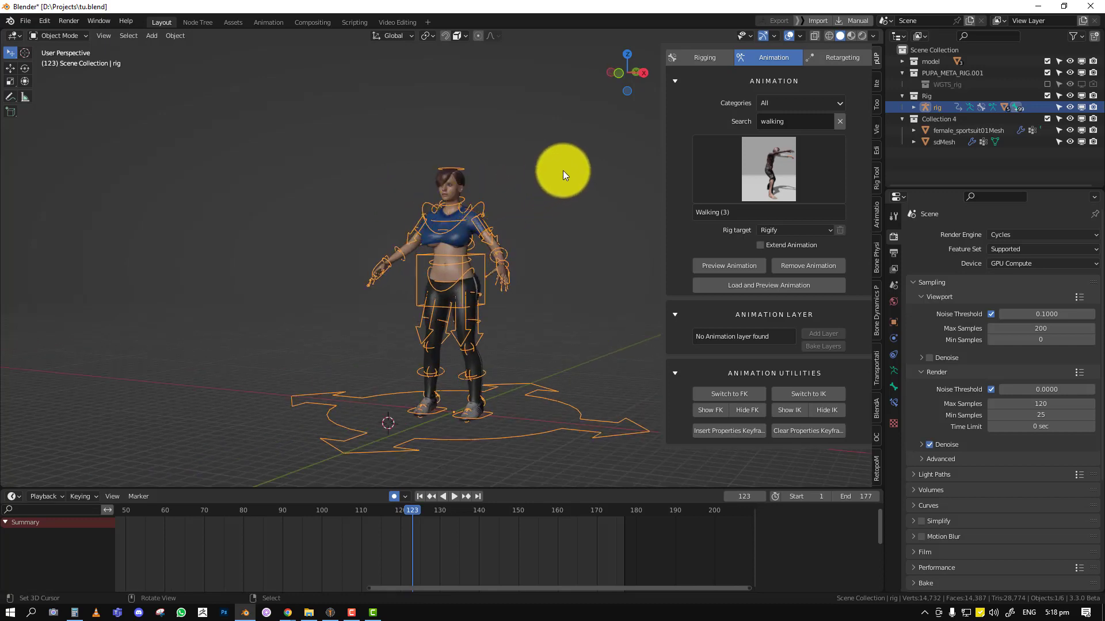
{"action": "left_click", "coordinate": [841, 60]}
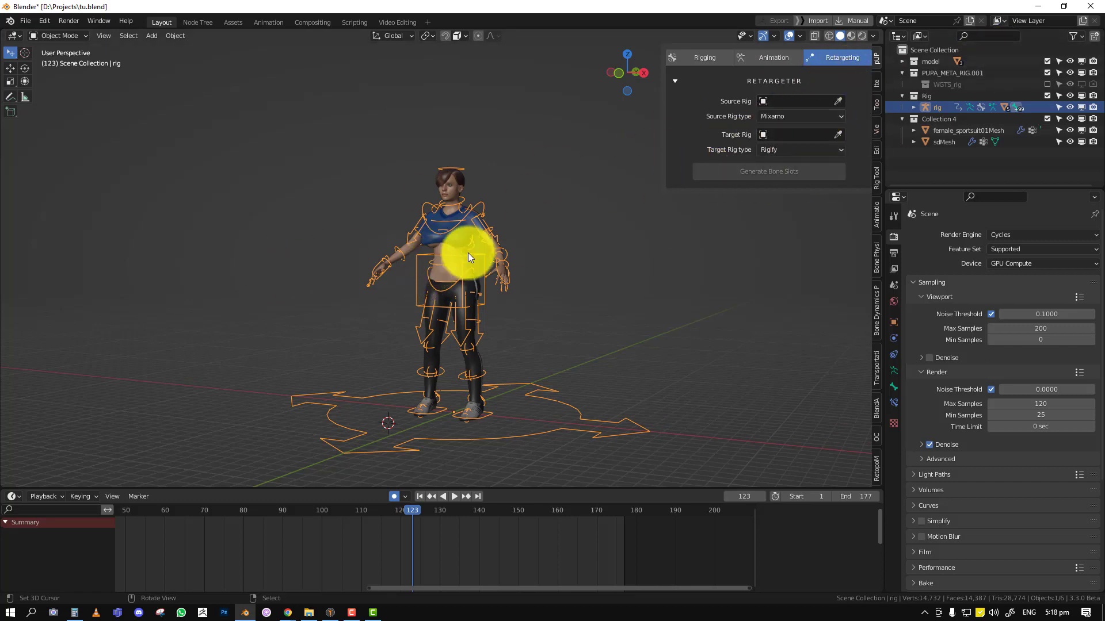
{"action": "middle_click_drag", "start_coordinate": [482, 244], "coordinate": [514, 244]}
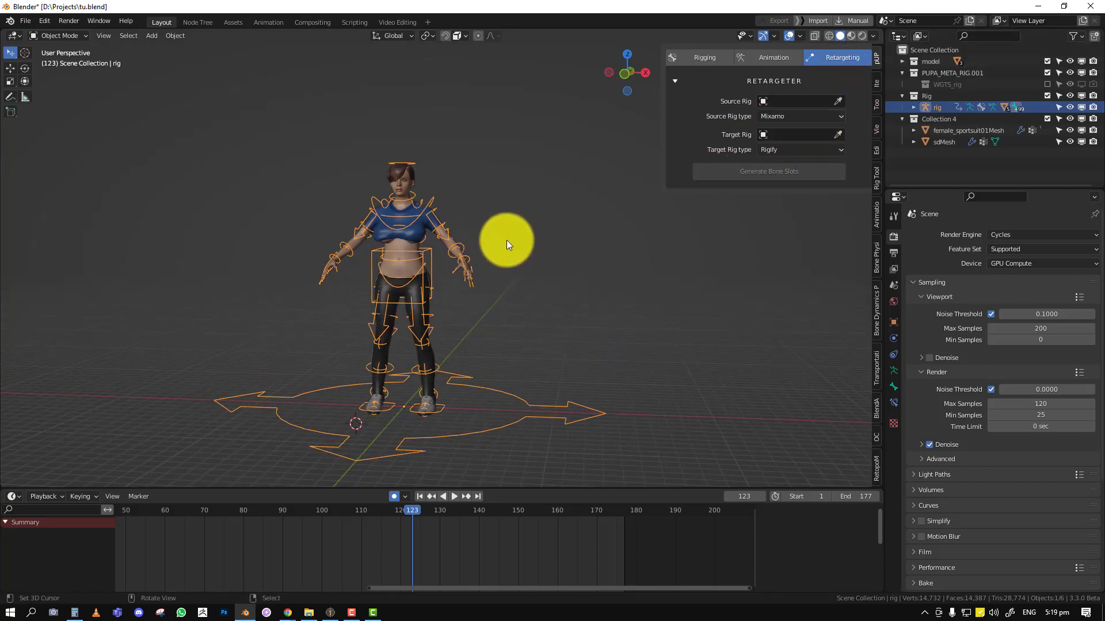